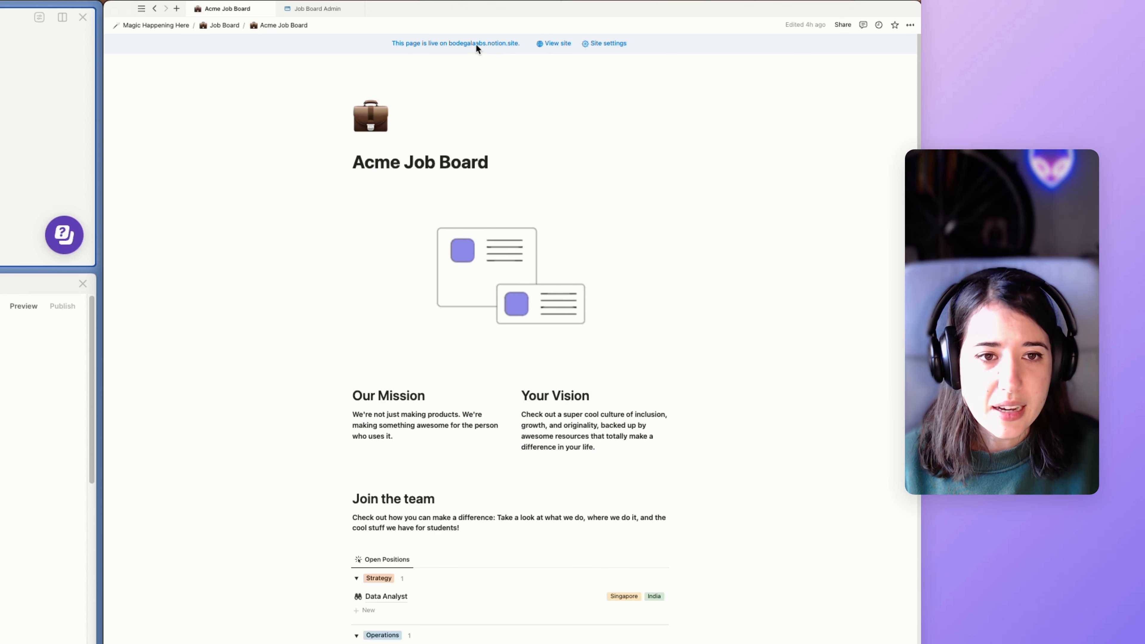
Copy the Acme Job Board page link and load it in a private browser window.
left_click(753, 74)
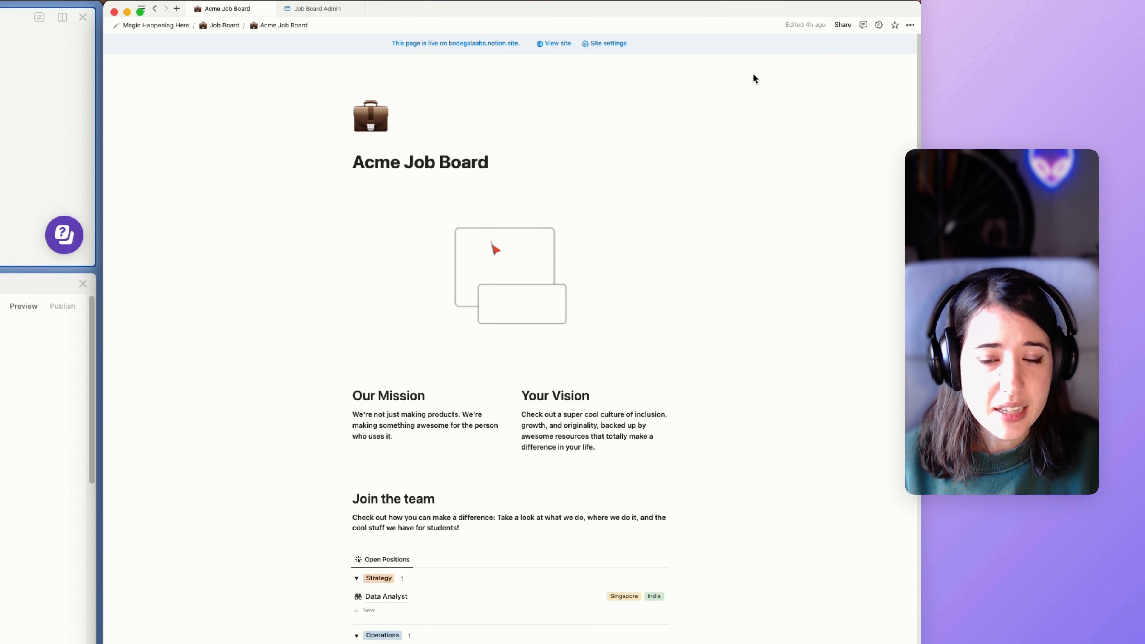
left_click(913, 25)
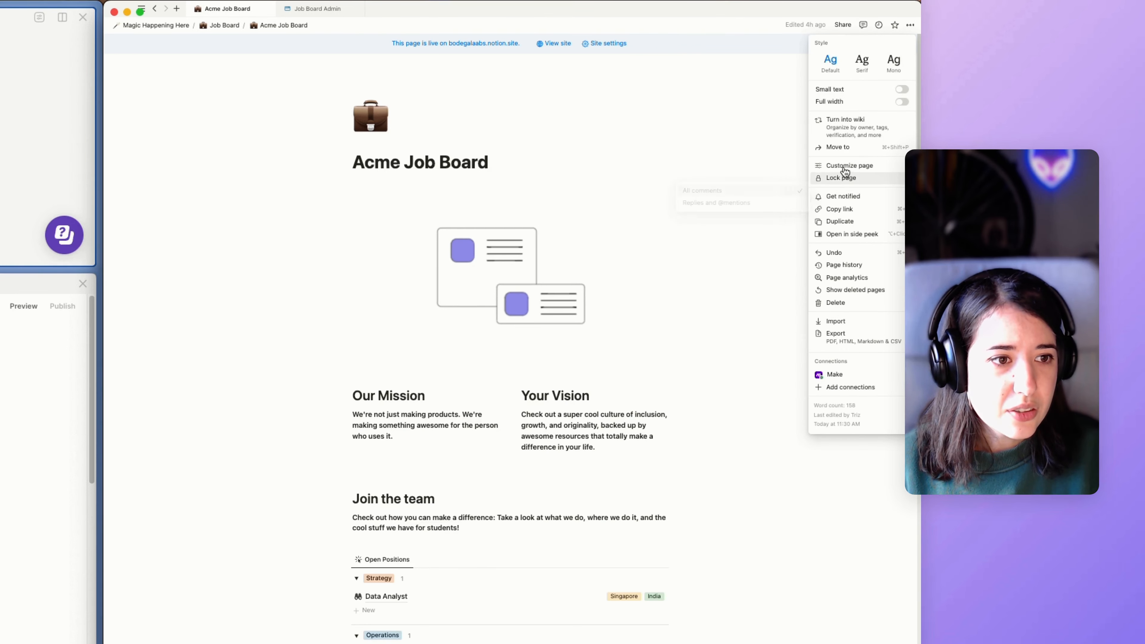
left_click(840, 209)
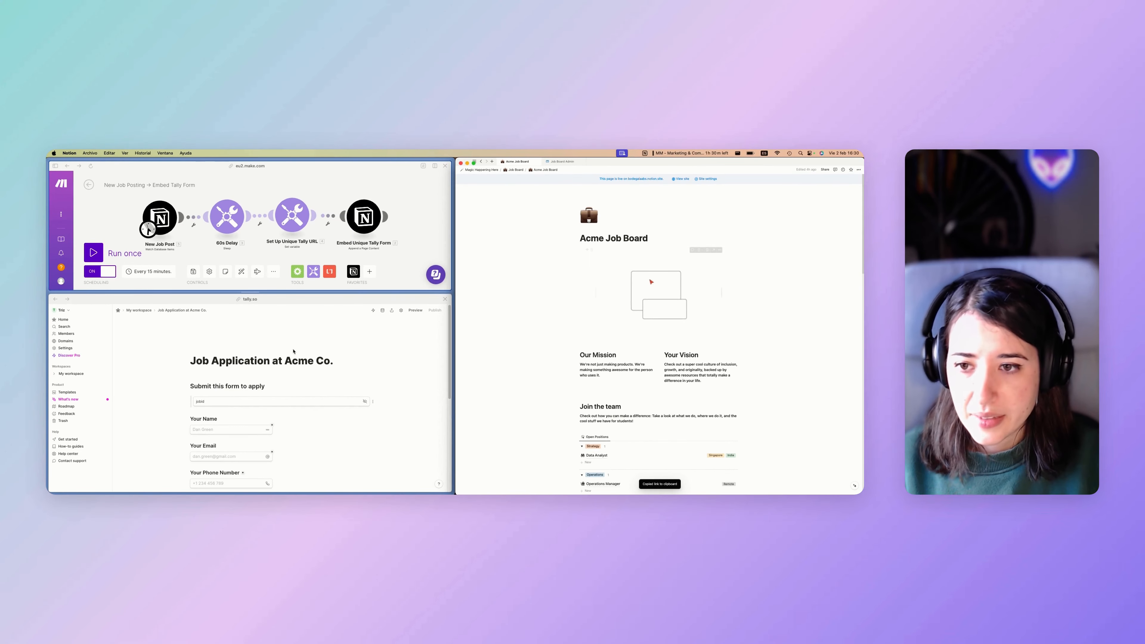
left_click(304, 333)
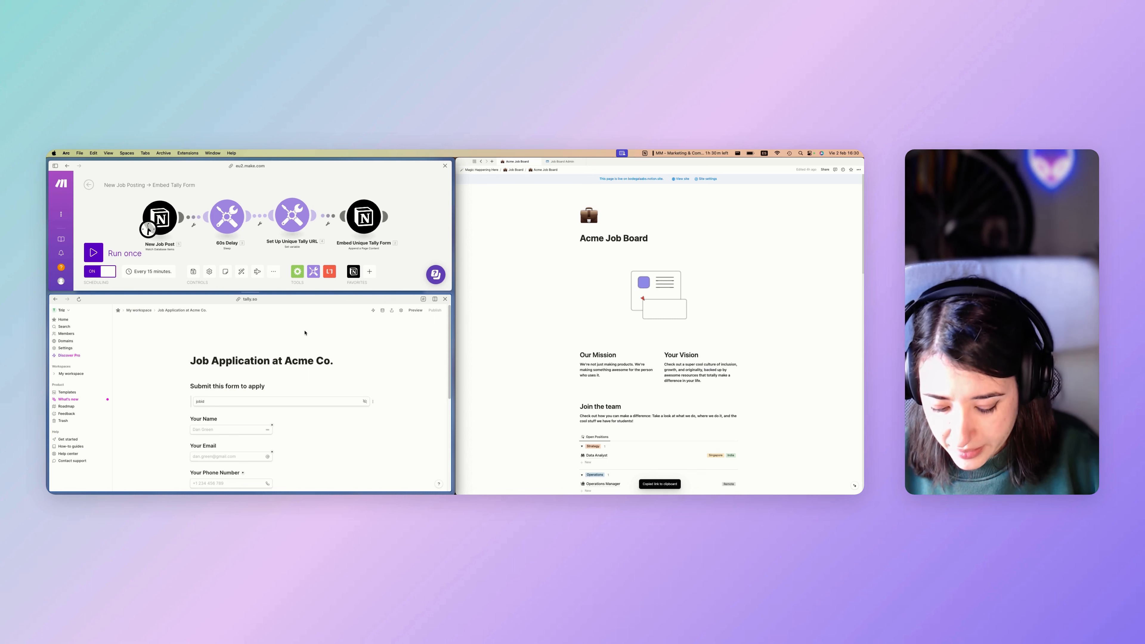
key("super+shift+n")
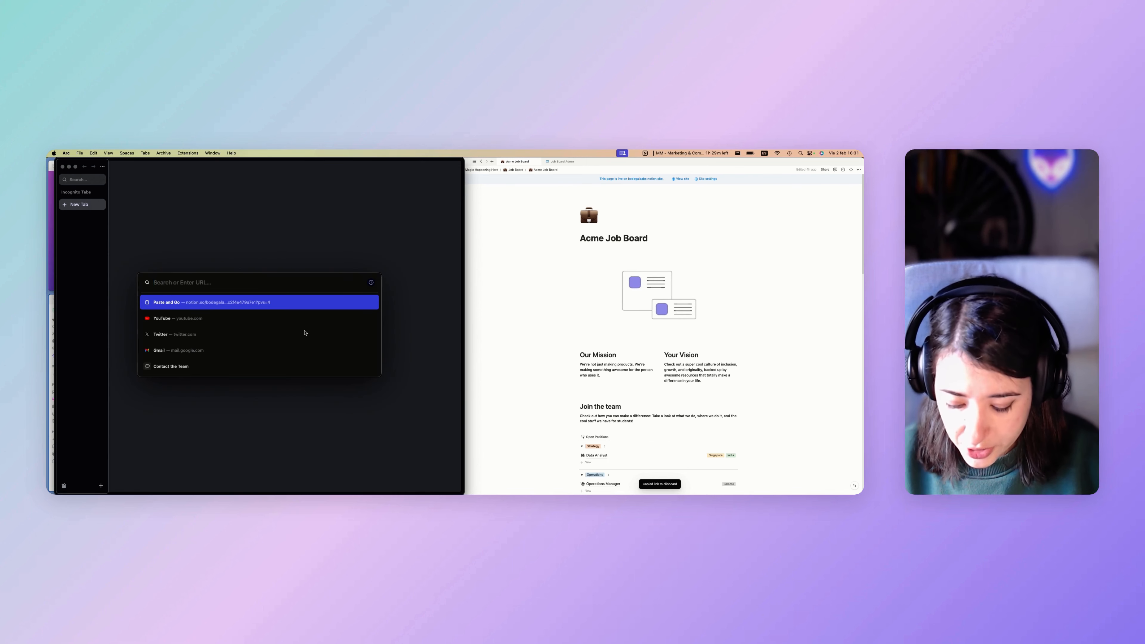
key("Return")
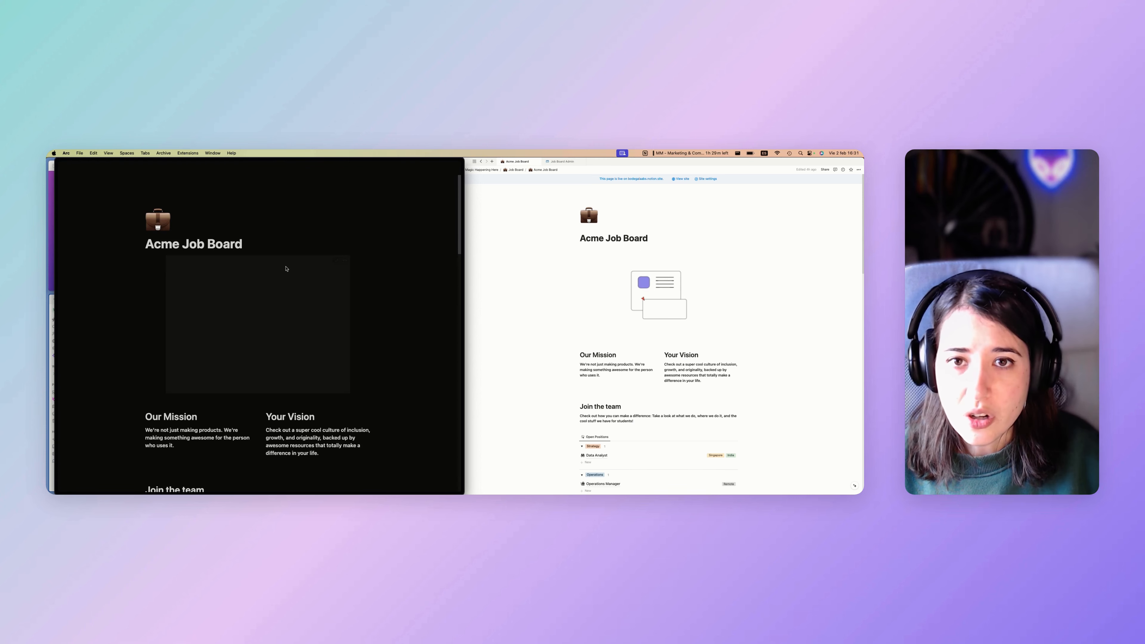
Scroll through the public board's Open Positions, Our Values and Contact Us sections.
scroll(253, 251, "down", 2)
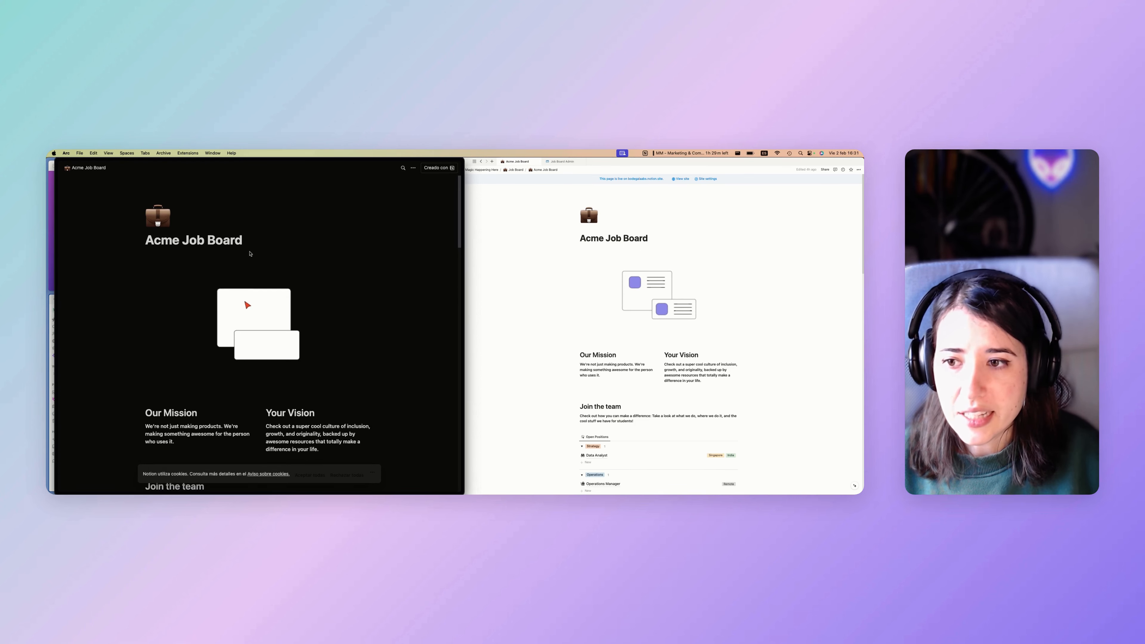
scroll(231, 240, "down", 3)
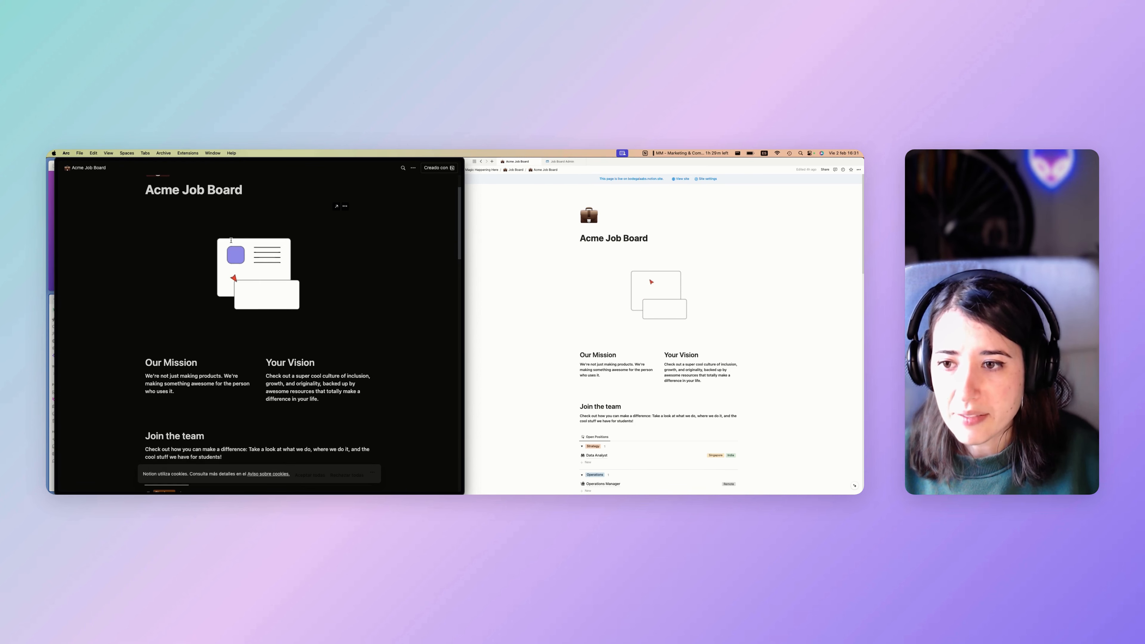
scroll(231, 240, "up", 5)
scroll(198, 316, "down", 15)
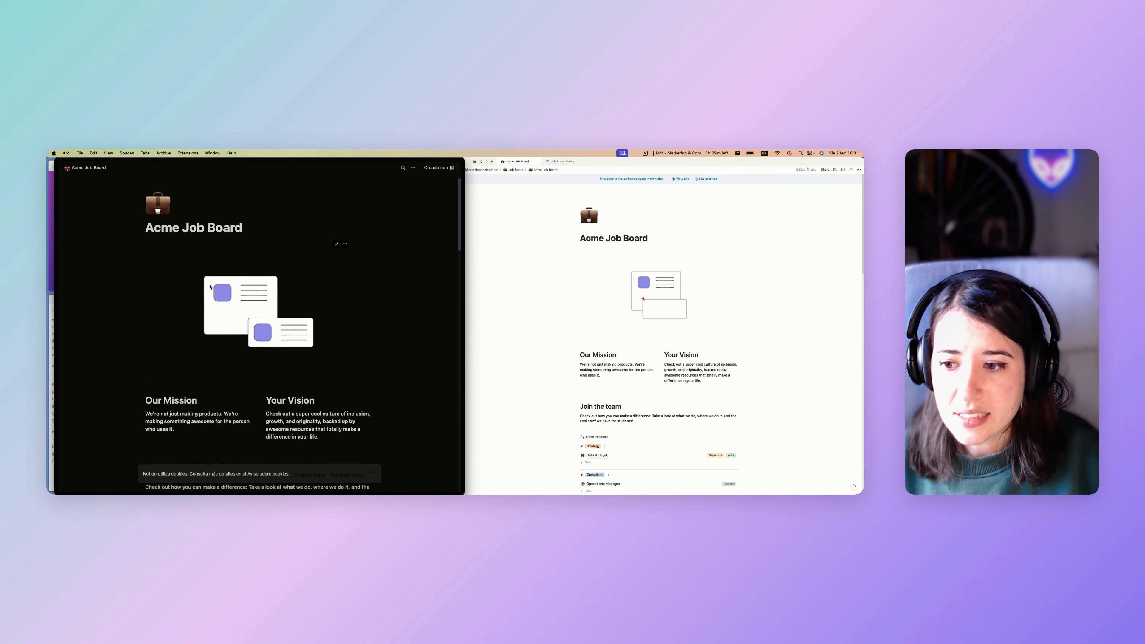
scroll(199, 316, "down", 20)
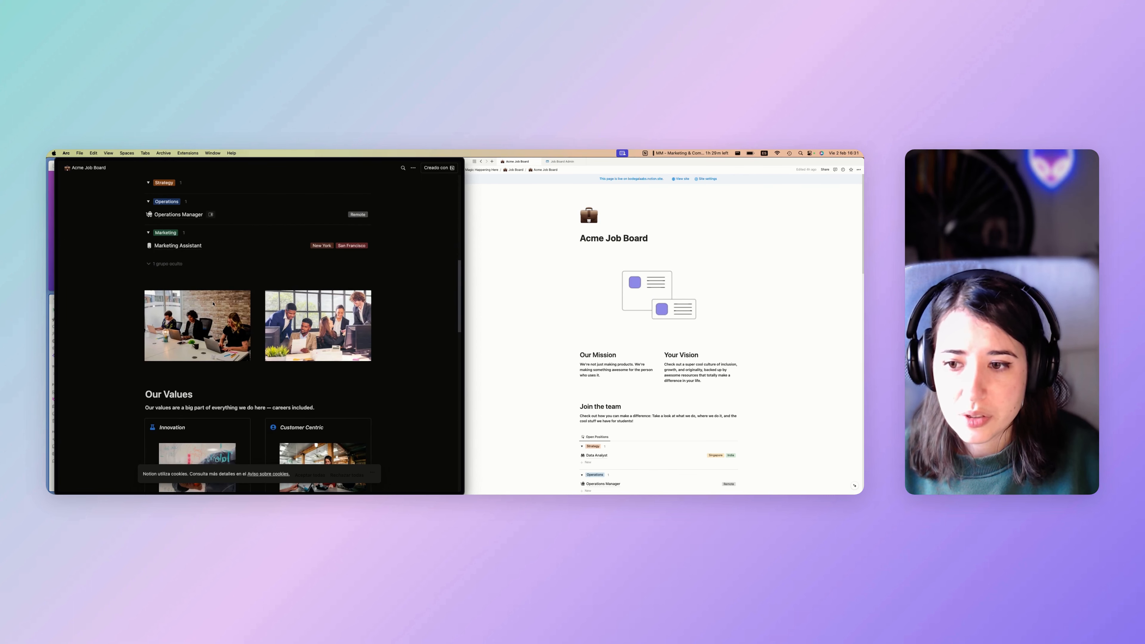
scroll(213, 304, "down", 12)
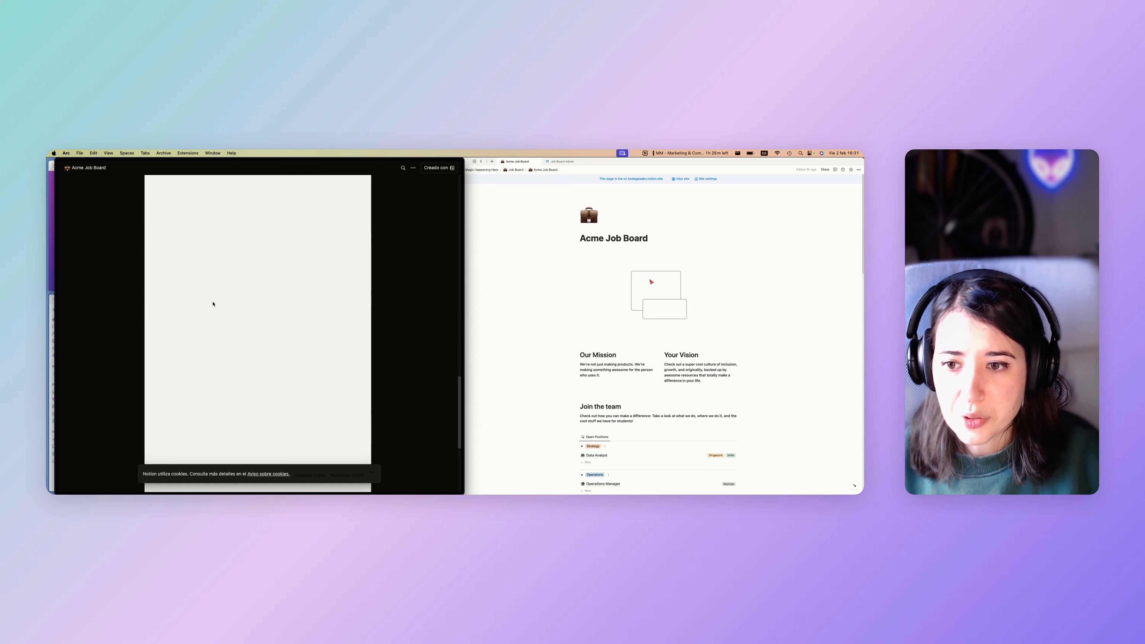
scroll(397, 336, "down", 5)
scroll(394, 339, "up", 5)
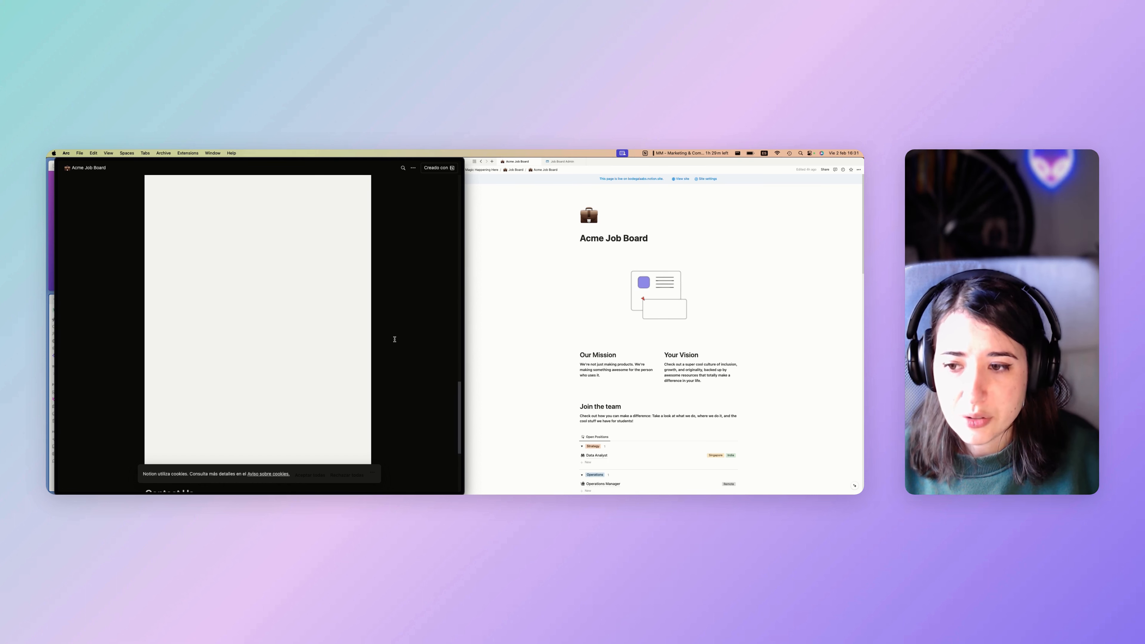
scroll(394, 339, "up", 3)
scroll(394, 339, "down", 2)
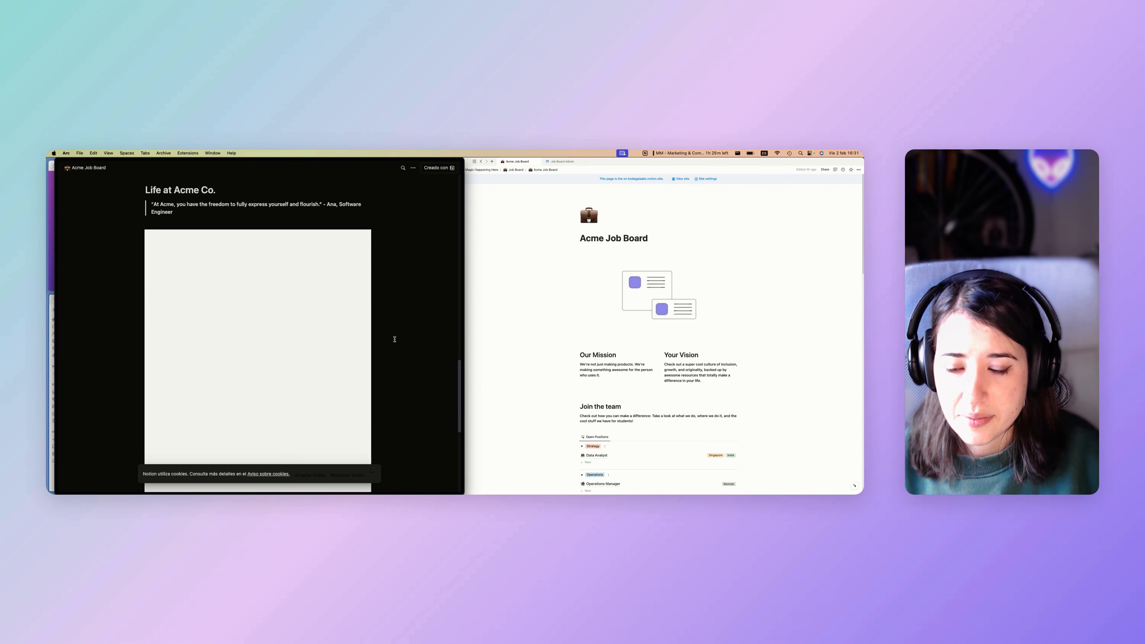
scroll(395, 340, "up", 15)
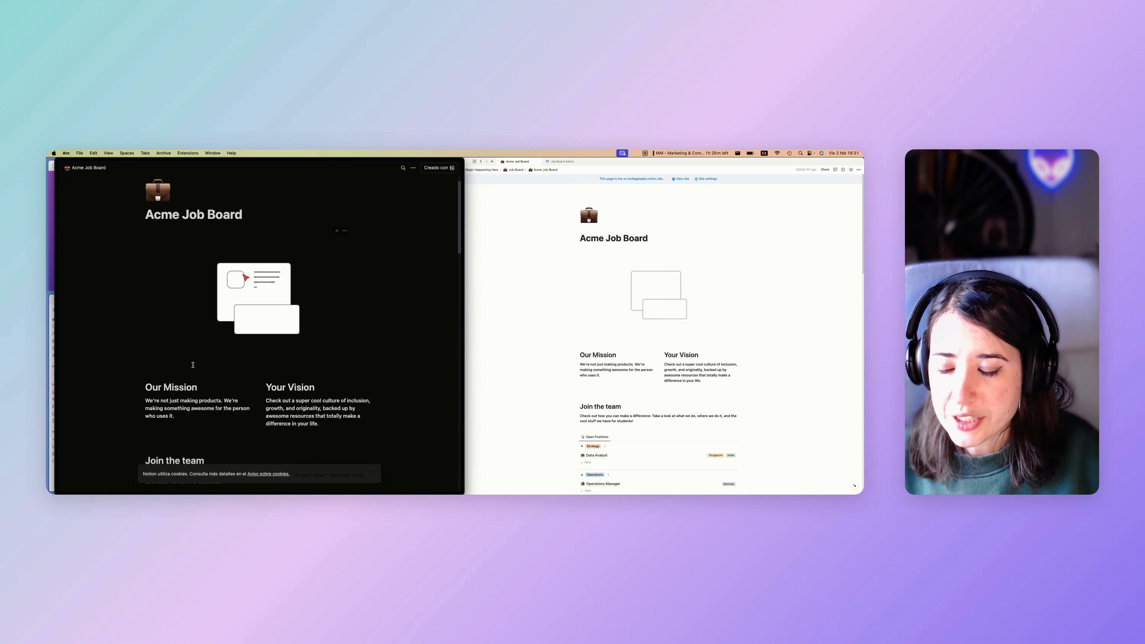
scroll(193, 338, "down", 2)
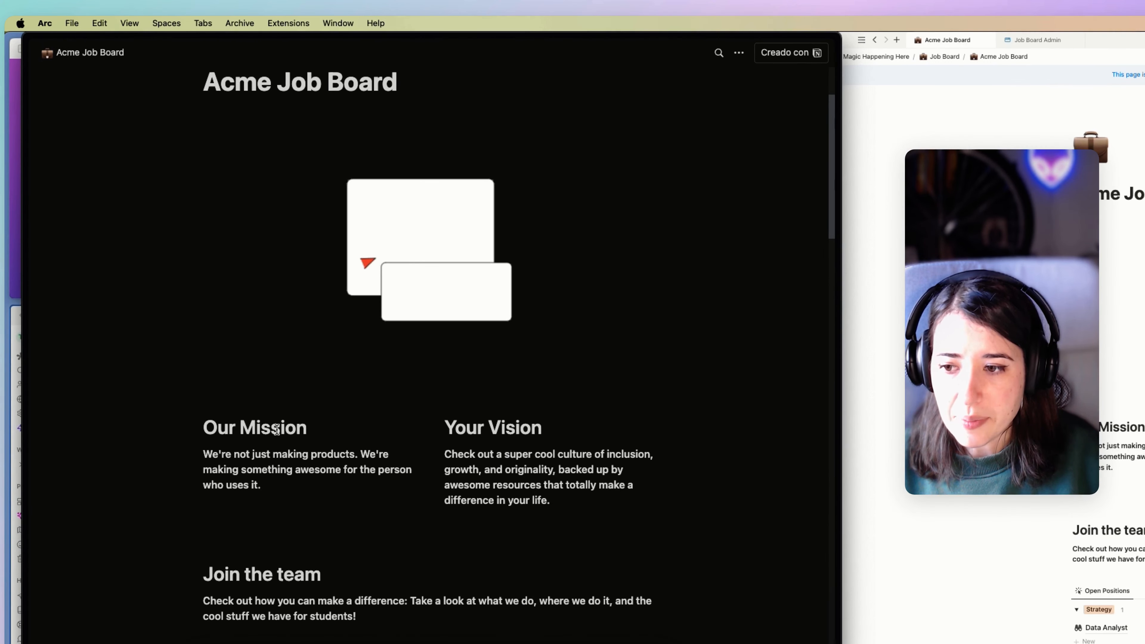
scroll(510, 427, "down", 5)
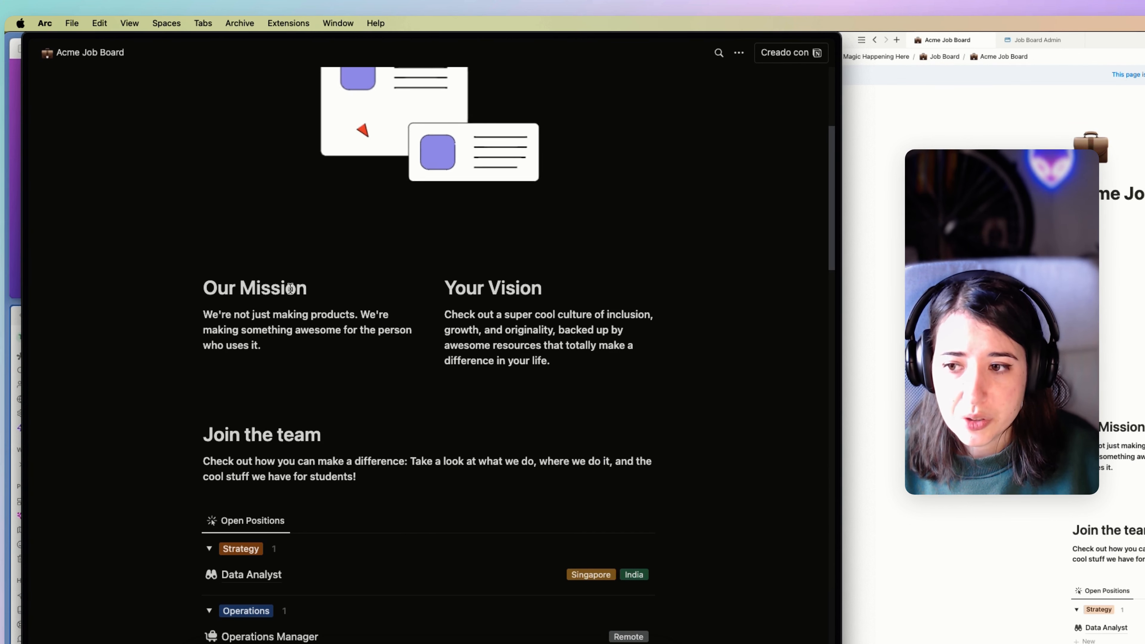
scroll(507, 296, "down", 7)
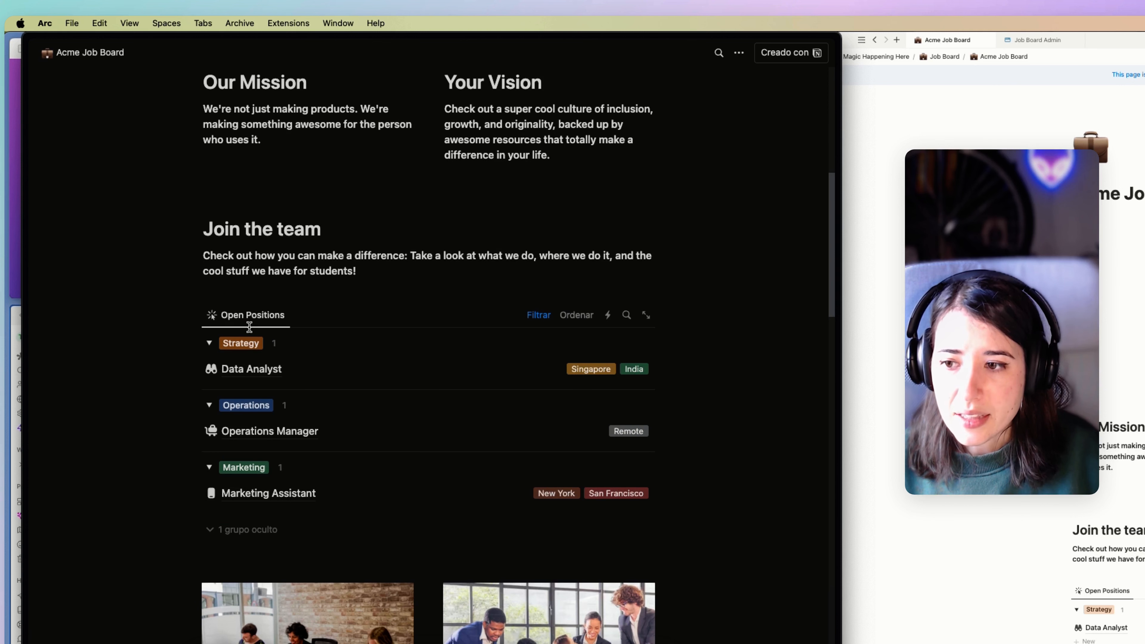
scroll(254, 476, "down", 7)
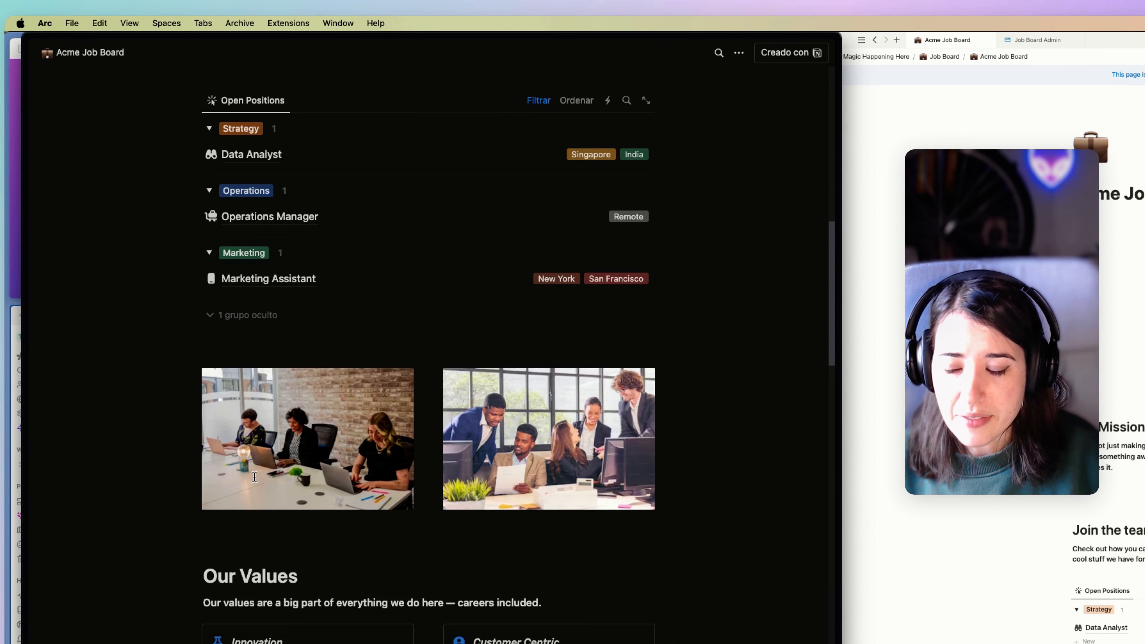
scroll(255, 481, "down", 13)
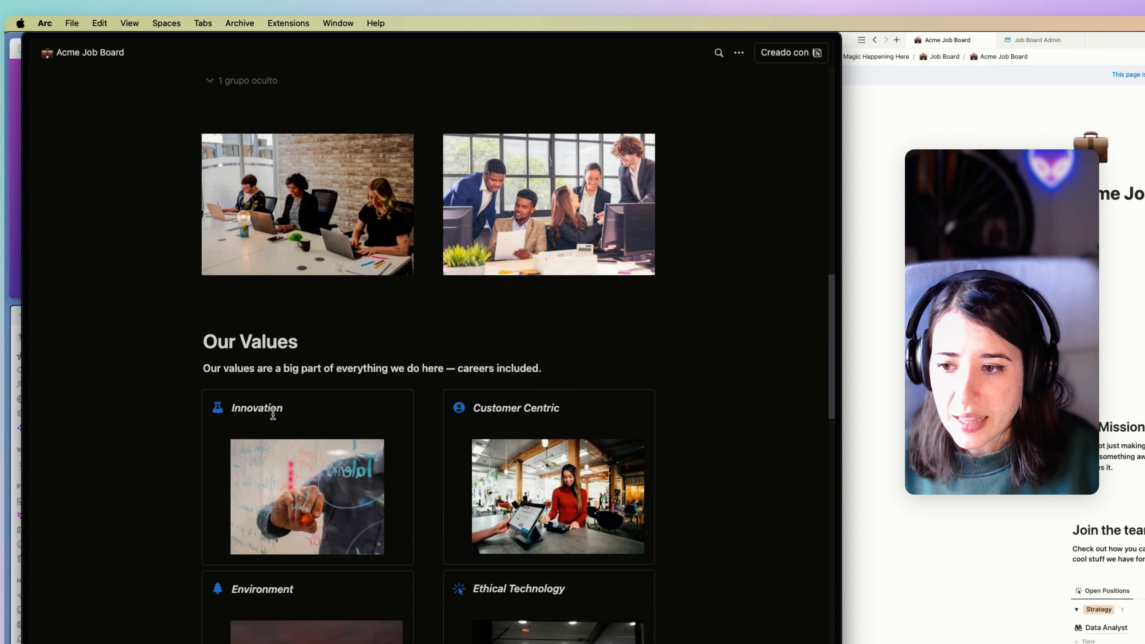
scroll(270, 399, "down", 20)
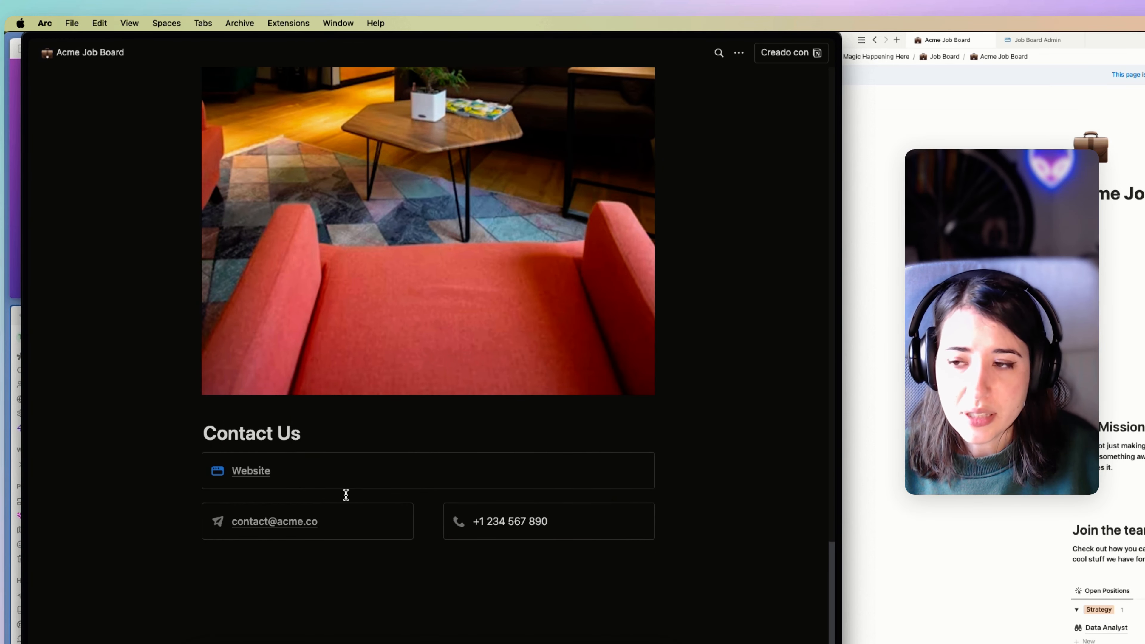
scroll(346, 495, "up", 20)
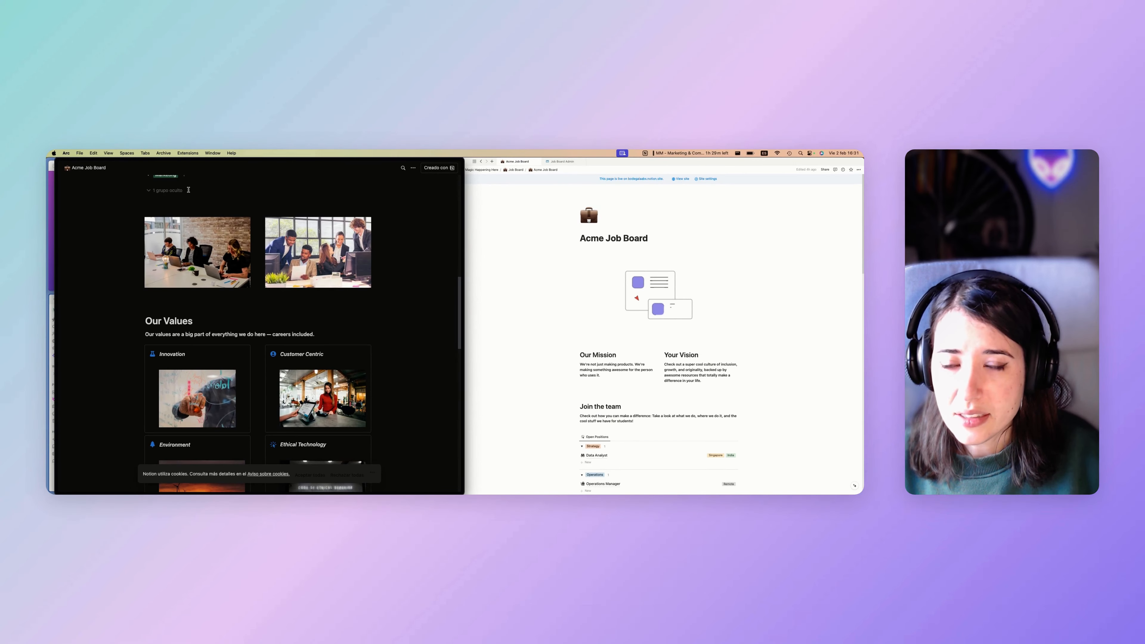
scroll(124, 220, "up", 15)
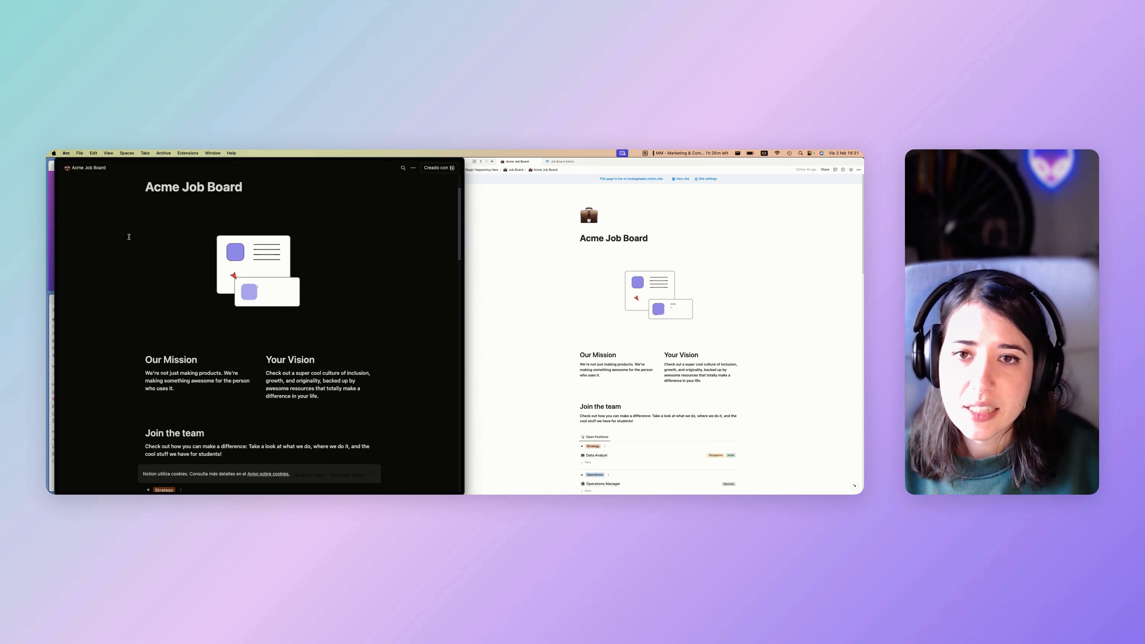
scroll(130, 238, "up", 3)
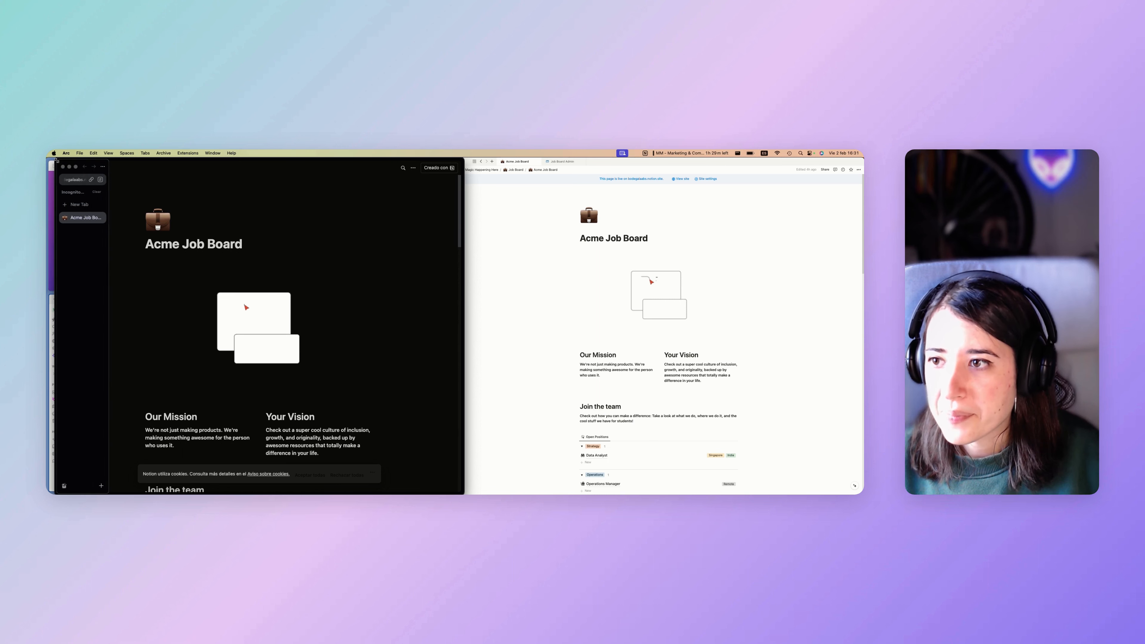
Close the private window, check the Open Positions database actions, and go to Job Board Admin.
left_click(62, 167)
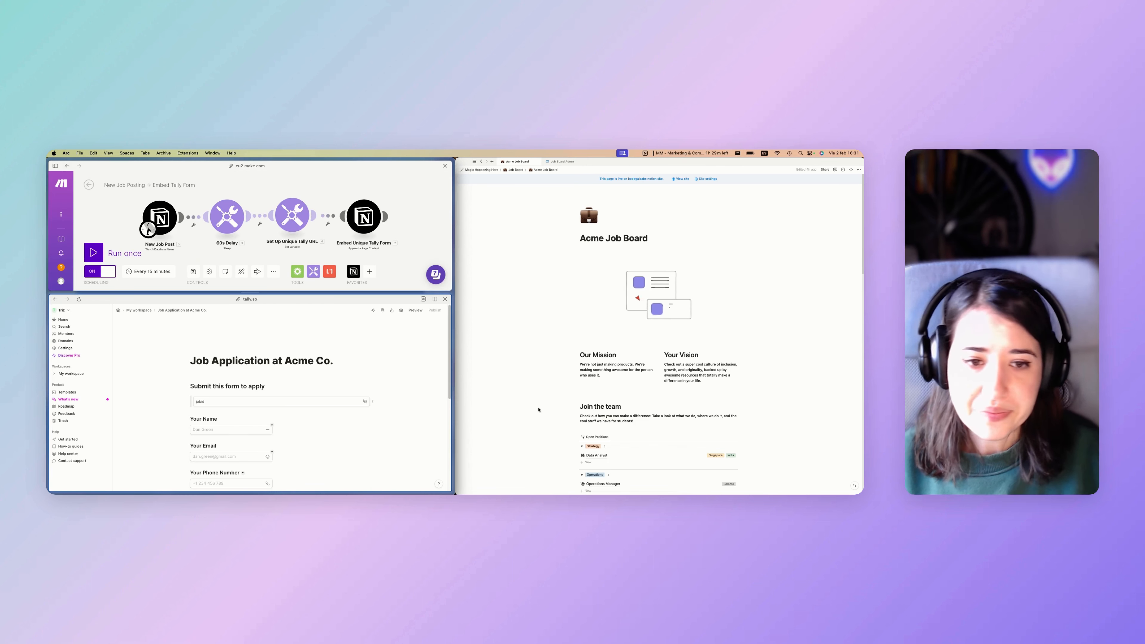
scroll(605, 323, "down", 3)
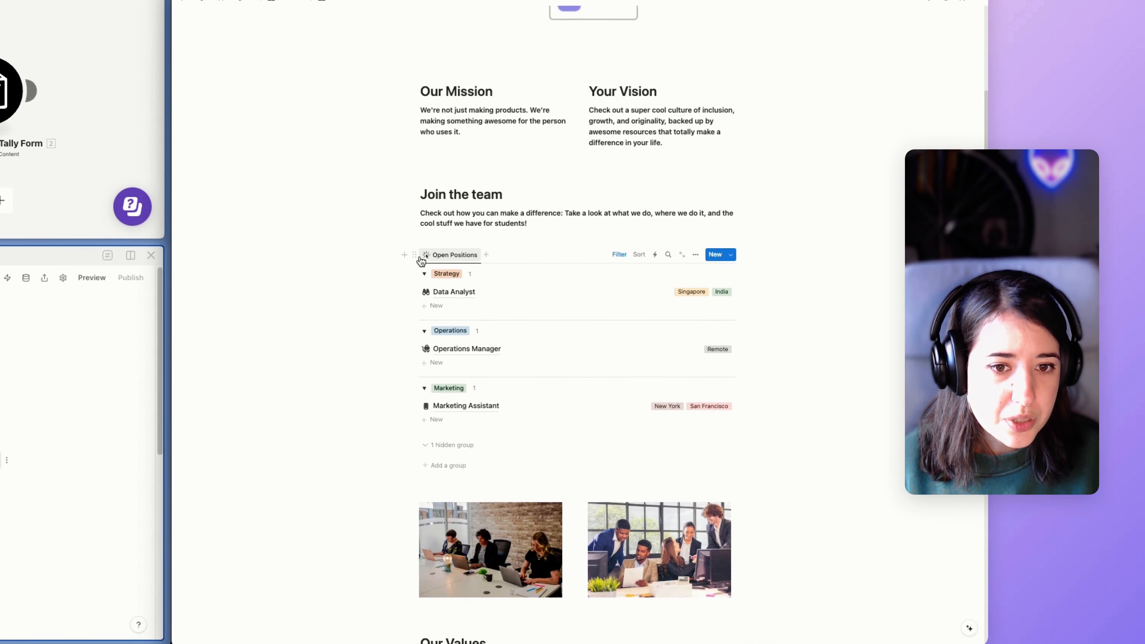
left_click(577, 299)
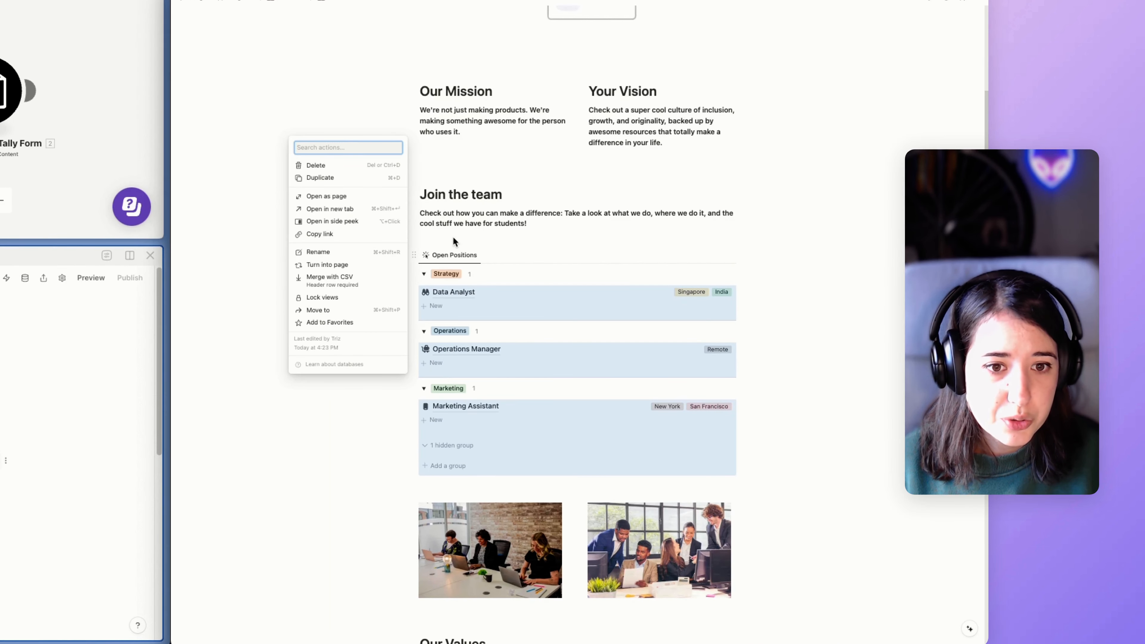
key("Escape")
left_click(414, 253)
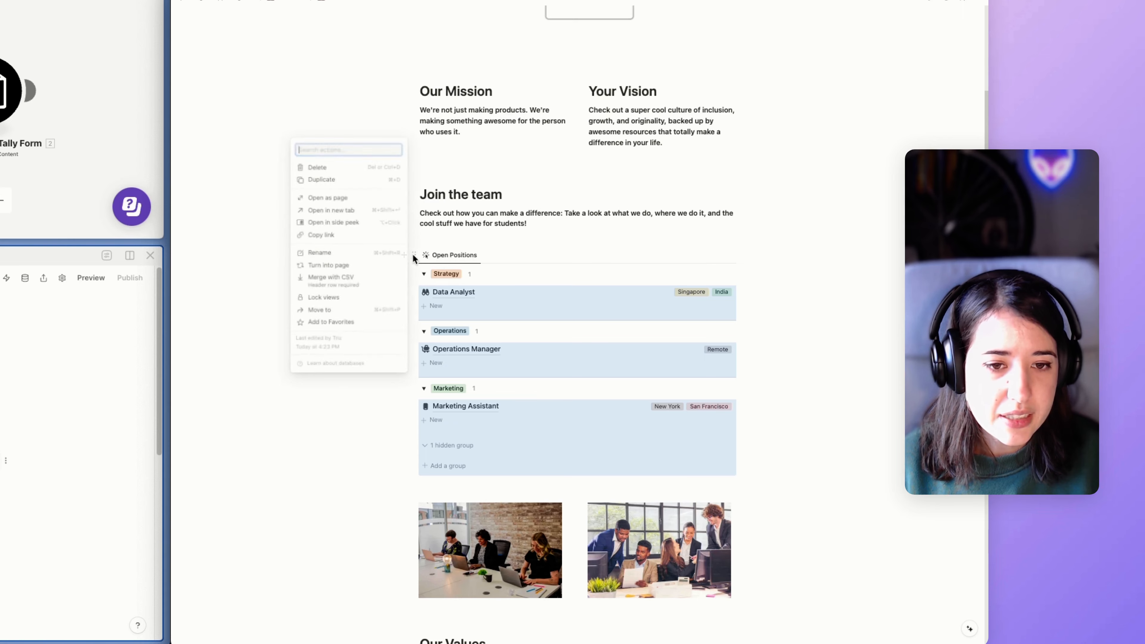
key("Escape")
left_click(560, 159)
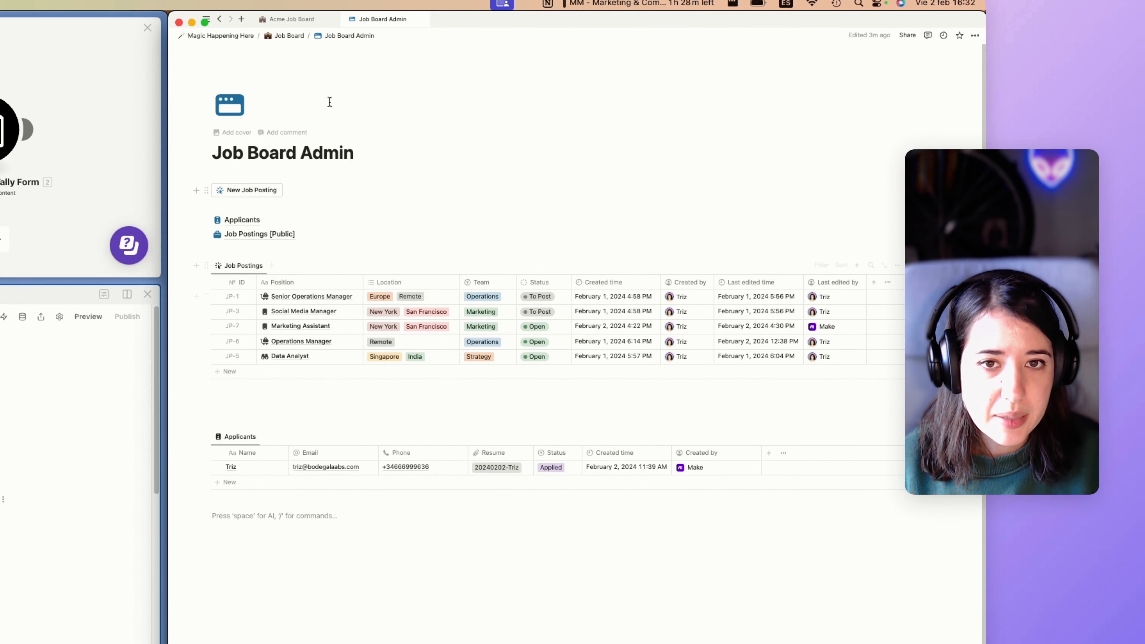
Compare the Acme Job Board and Job Board Admin pages, ending on the Job Postings templates list.
left_click(292, 19)
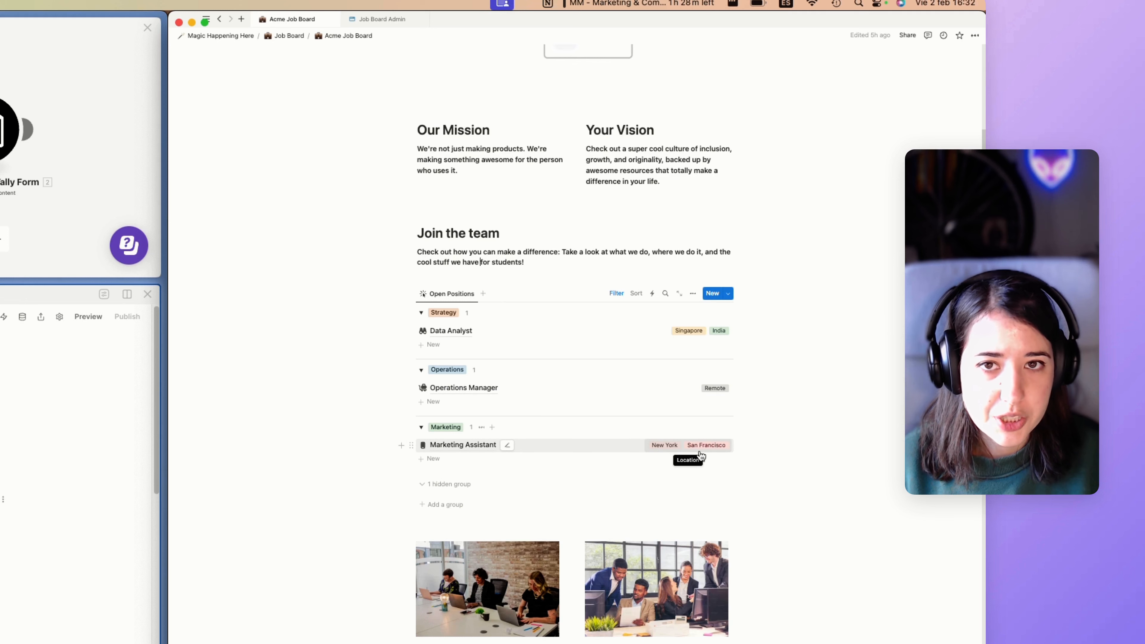
left_click(382, 19)
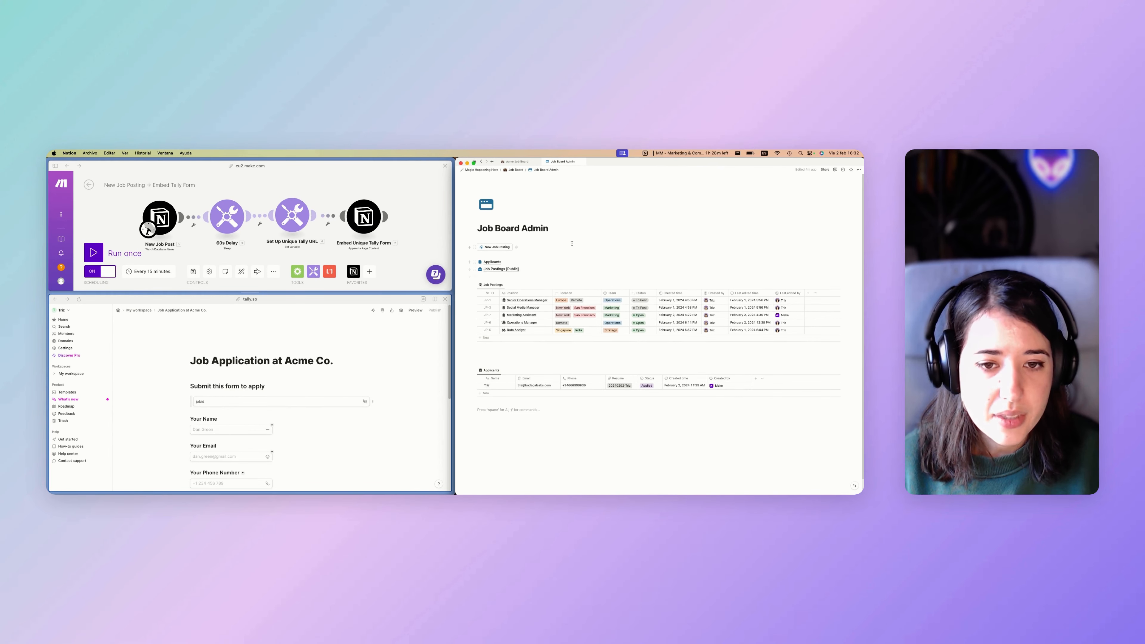
left_click(517, 165)
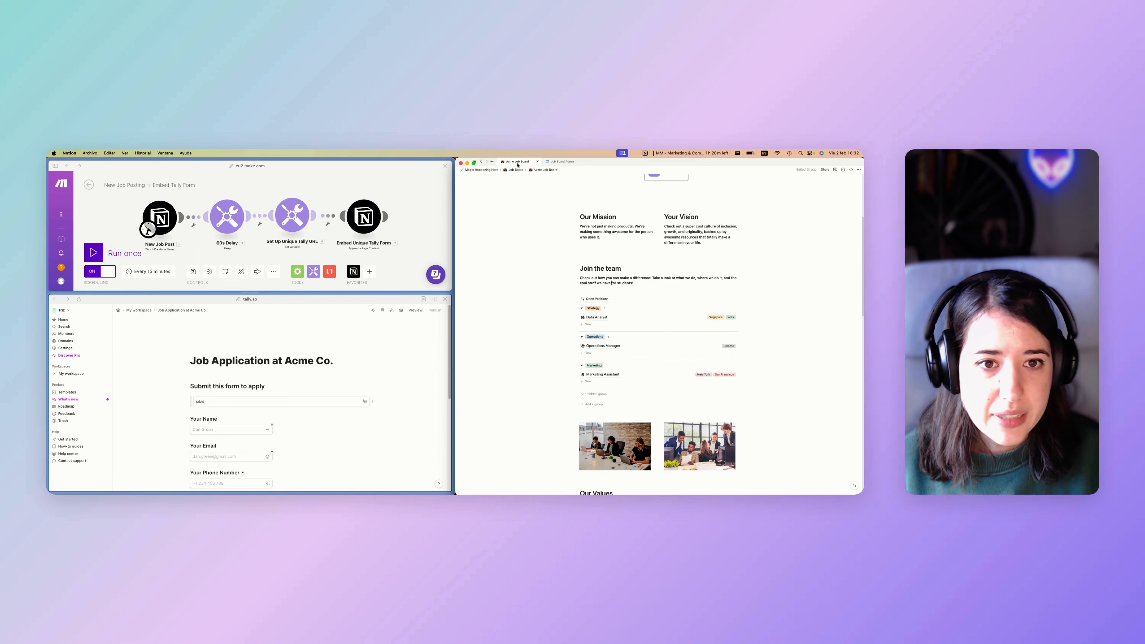
left_click(568, 162)
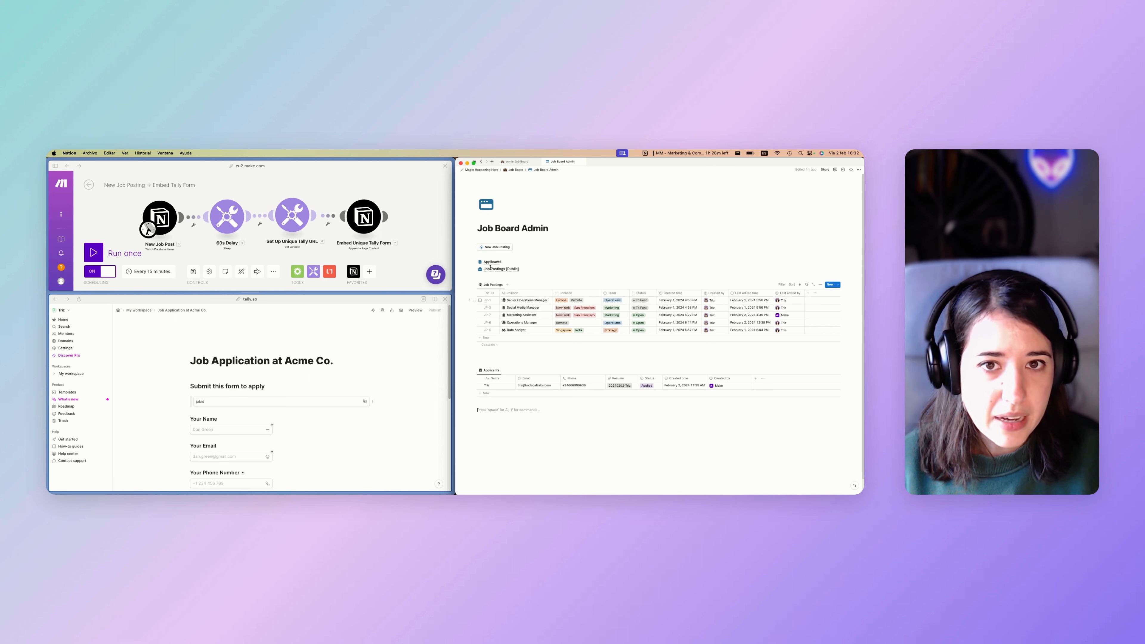
left_click(513, 163)
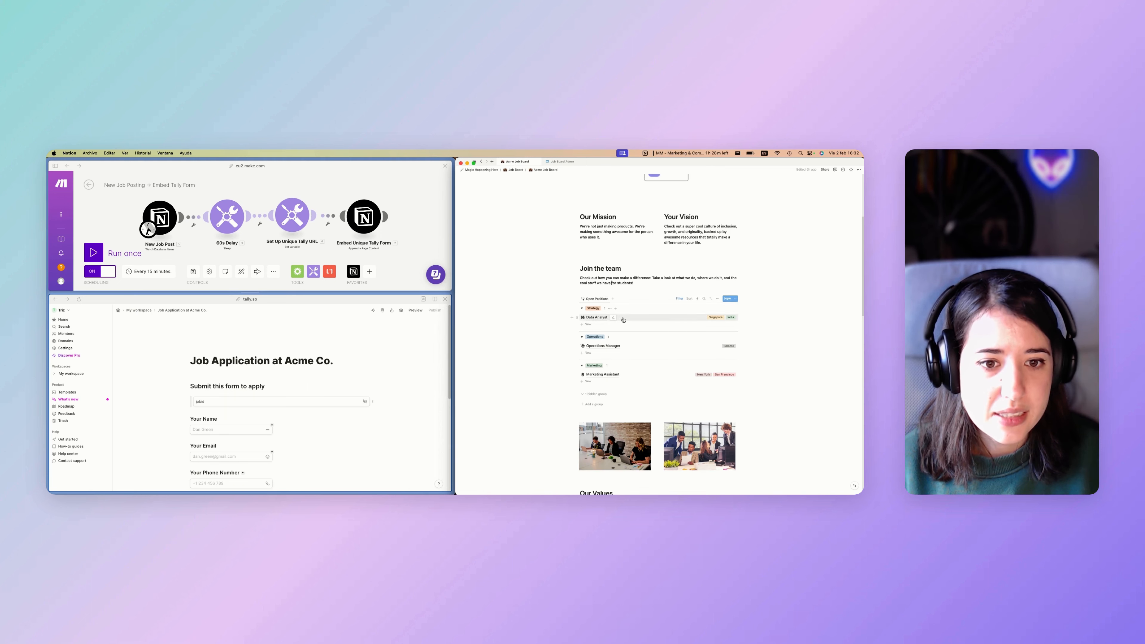
left_click(612, 284)
scroll(612, 282, "up", 1)
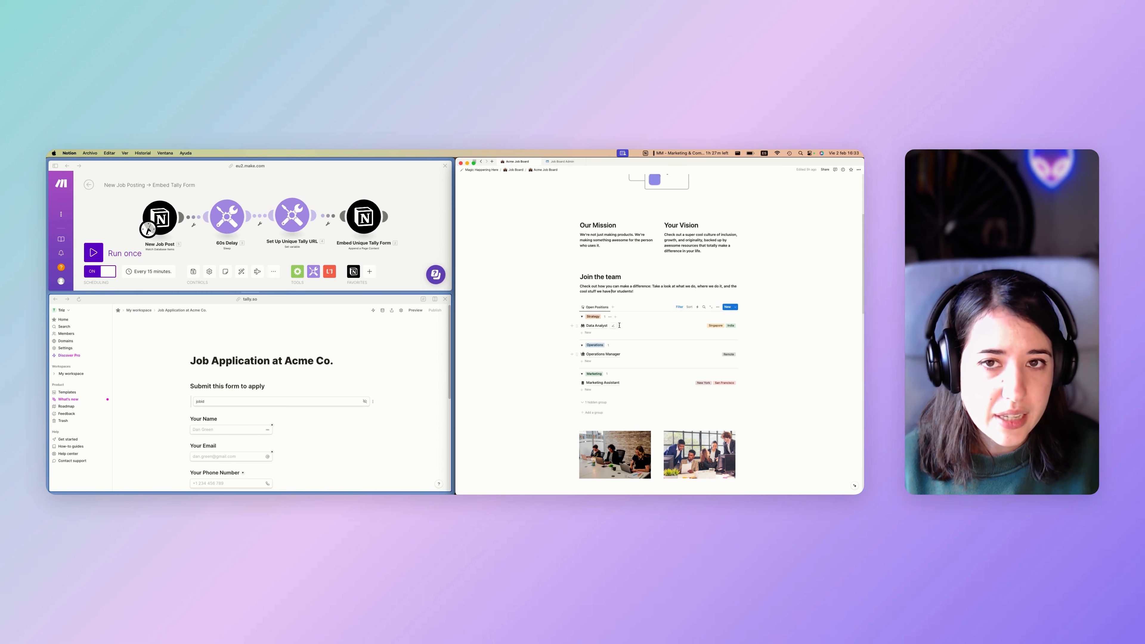
left_click(554, 162)
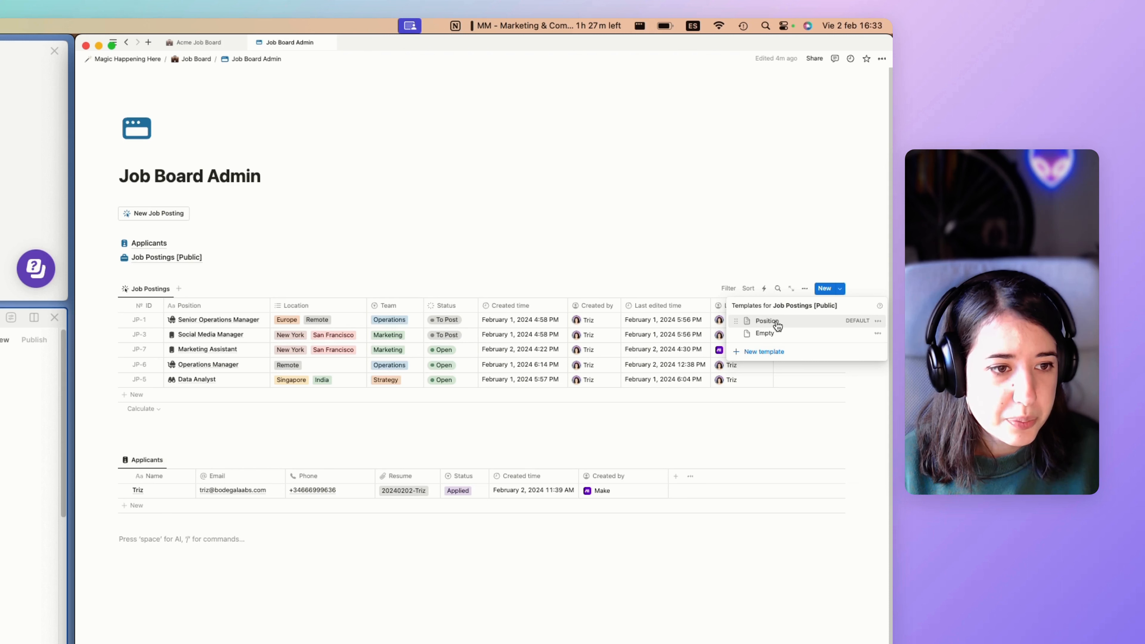
Edit the Position template, scroll down to its About Us section, then close the editor.
left_click(878, 321)
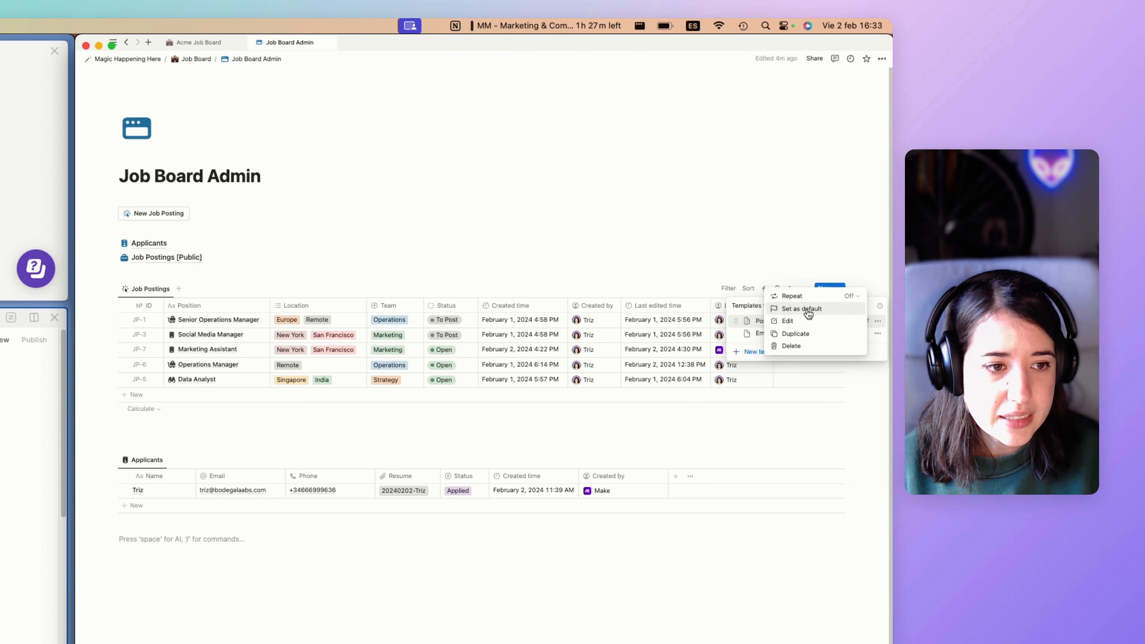
left_click(801, 320)
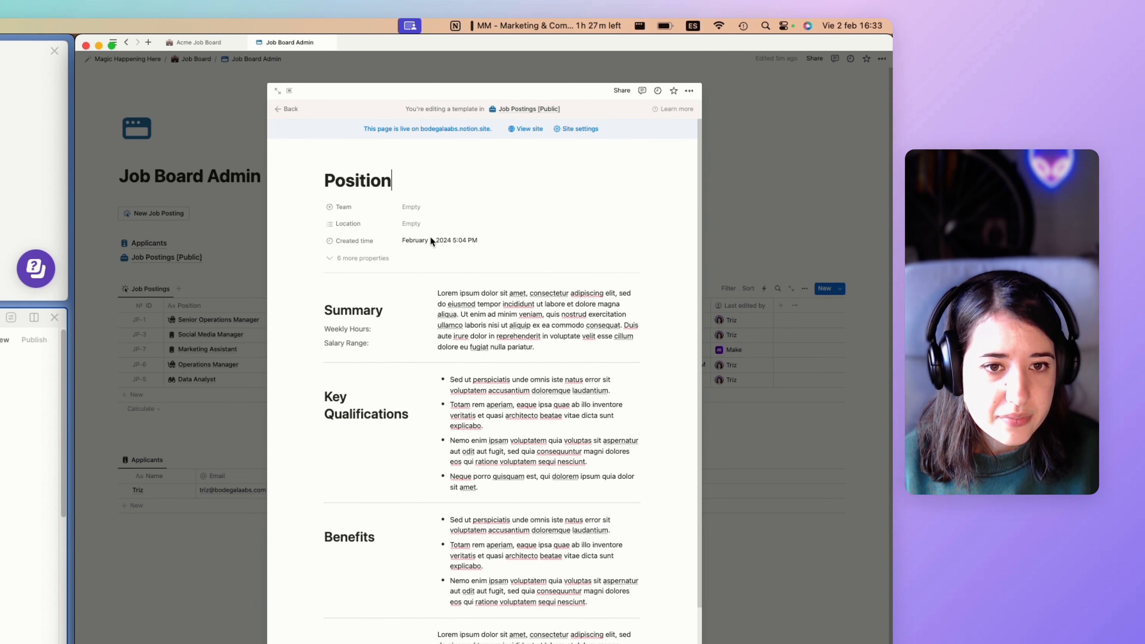
scroll(392, 244, "down", 1)
scroll(392, 244, "down", 2)
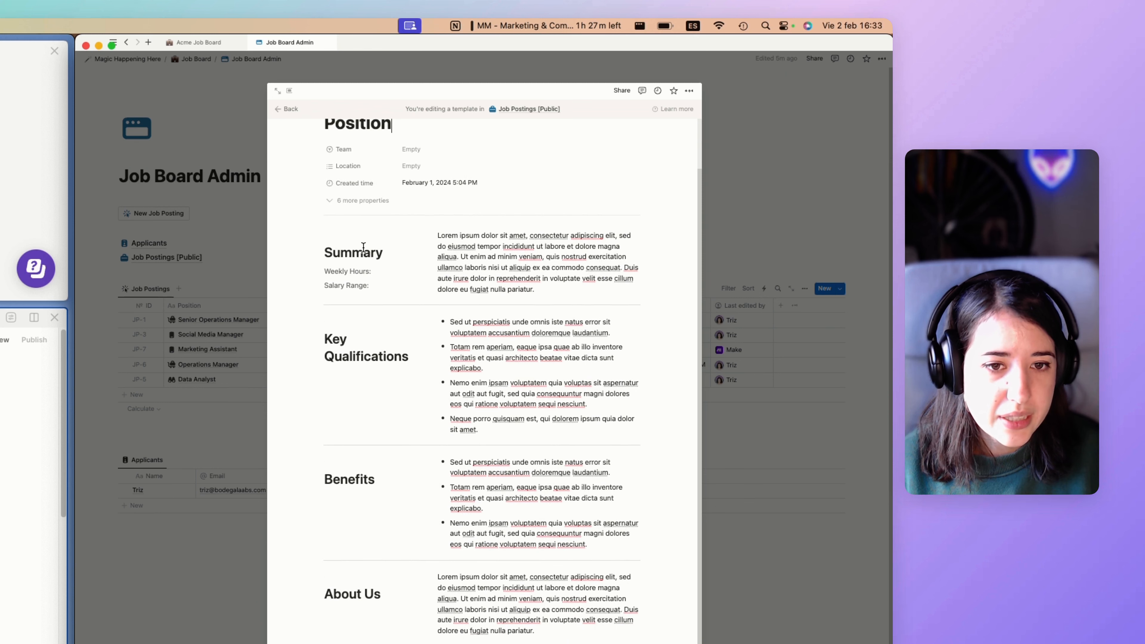
scroll(363, 316, "down", 1)
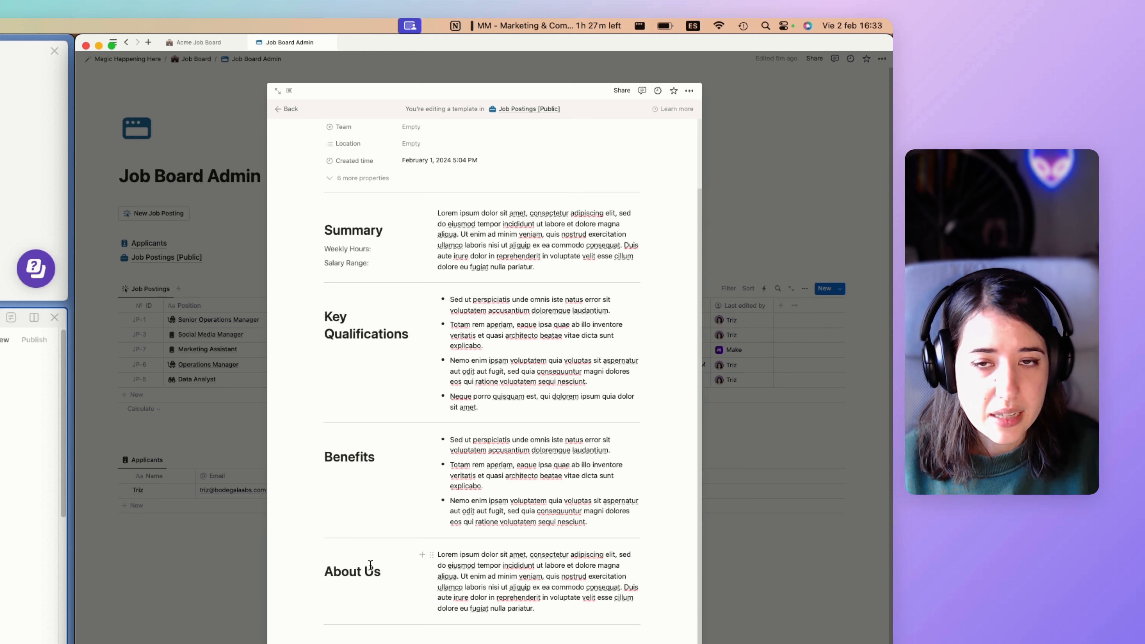
left_click(363, 641)
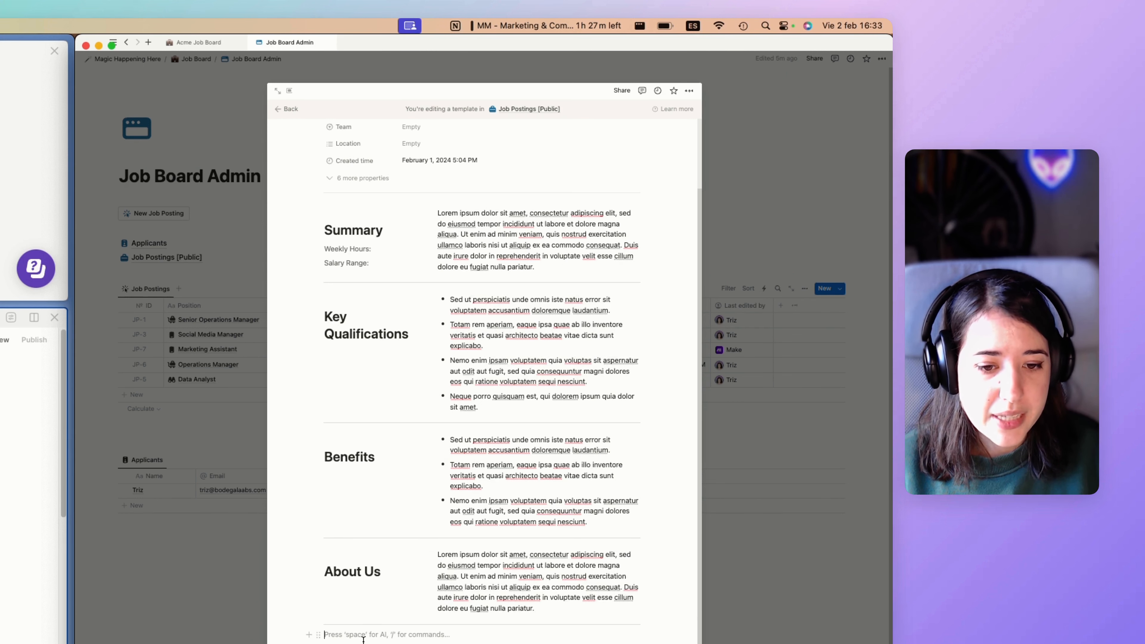
left_click(809, 488)
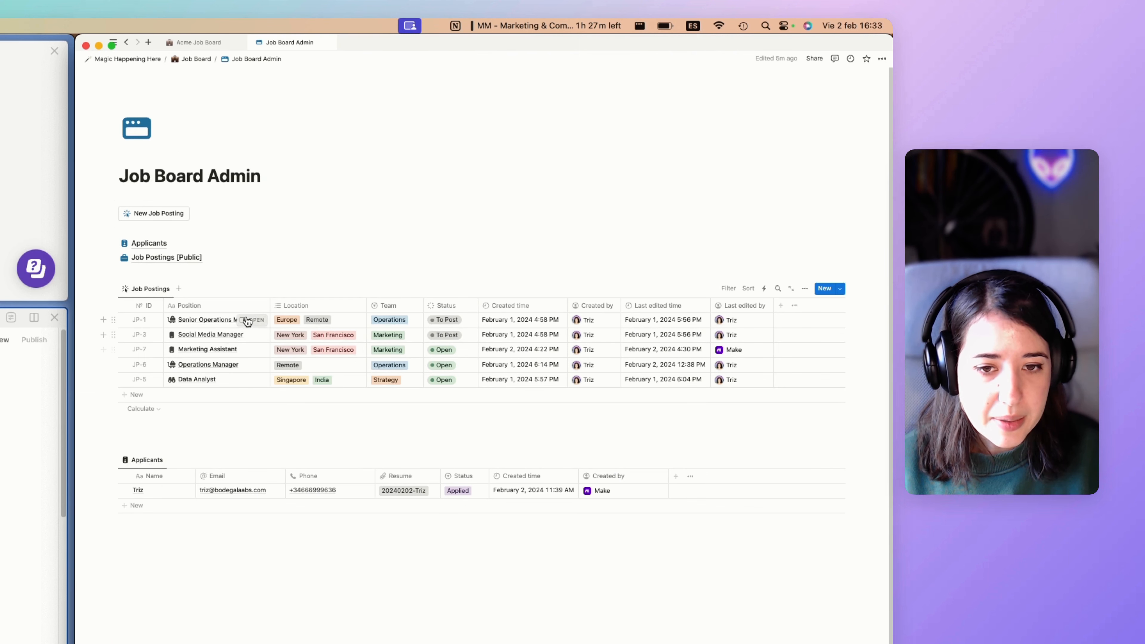
Open the Operations Manager posting and scroll to its embedded Job Application at Acme Co. form.
left_click(252, 364)
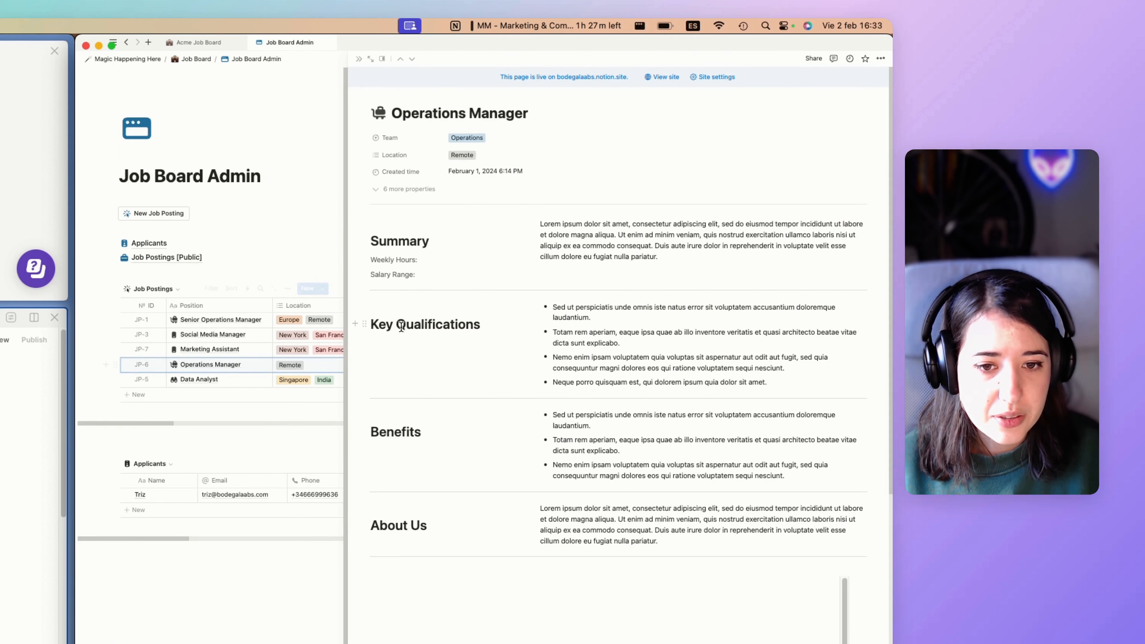
scroll(402, 326, "down", 2)
scroll(402, 327, "down", 5)
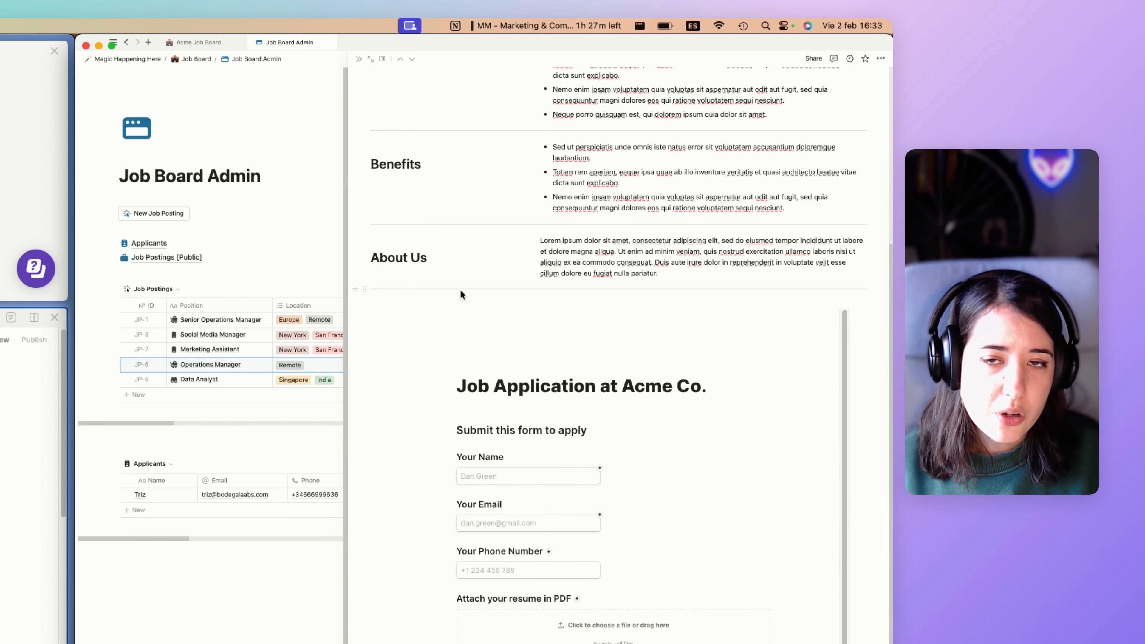
scroll(469, 345, "down", 1)
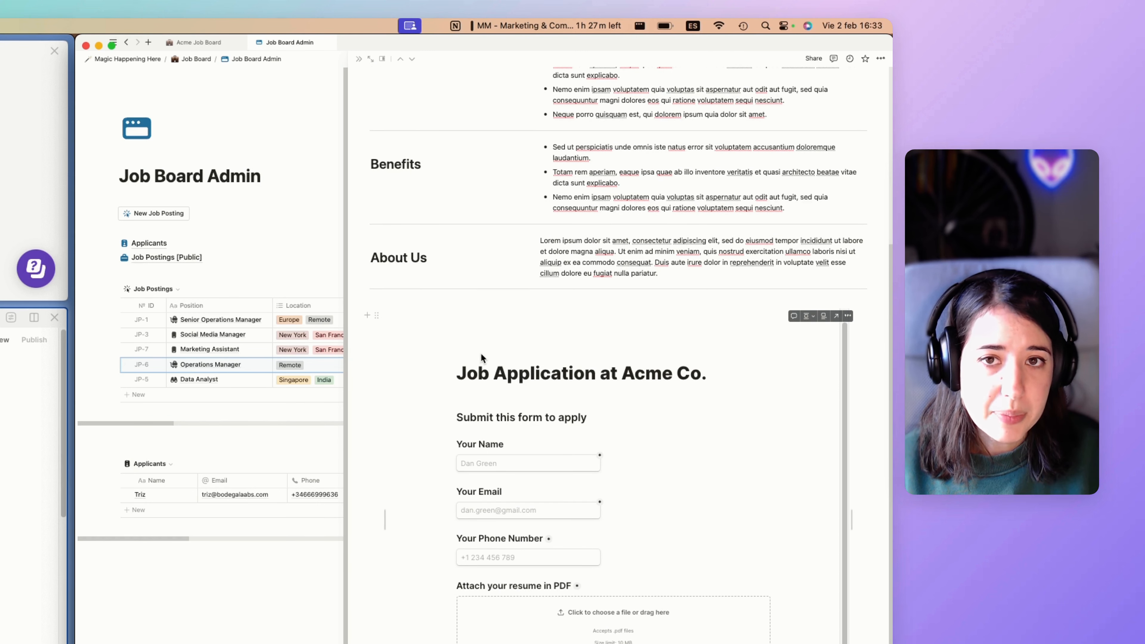
scroll(494, 351, "down", 3)
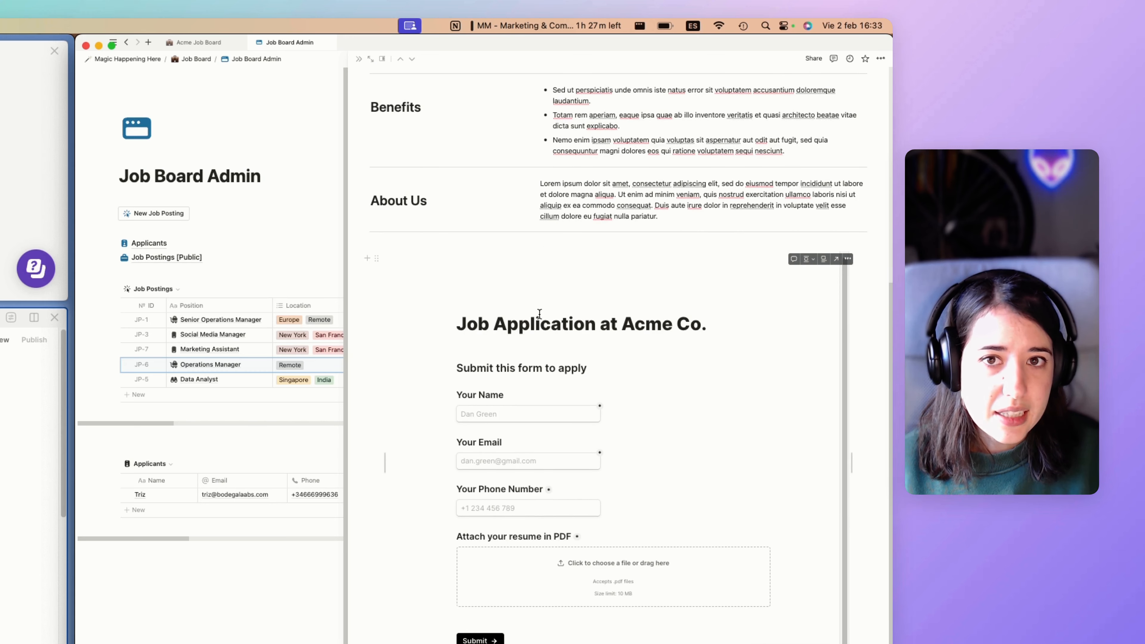
Open Operations Manager from the public Acme Job Board, review it, then close the peek.
left_click(198, 42)
scroll(256, 177, "down", 3)
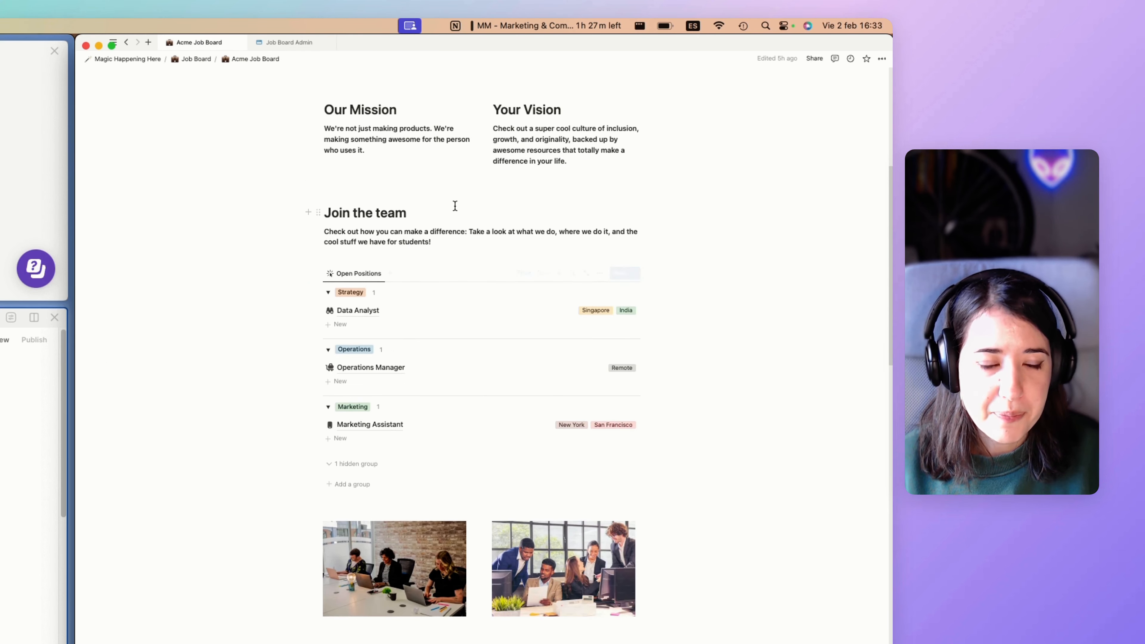
scroll(415, 221, "up", 10)
scroll(415, 221, "down", 10)
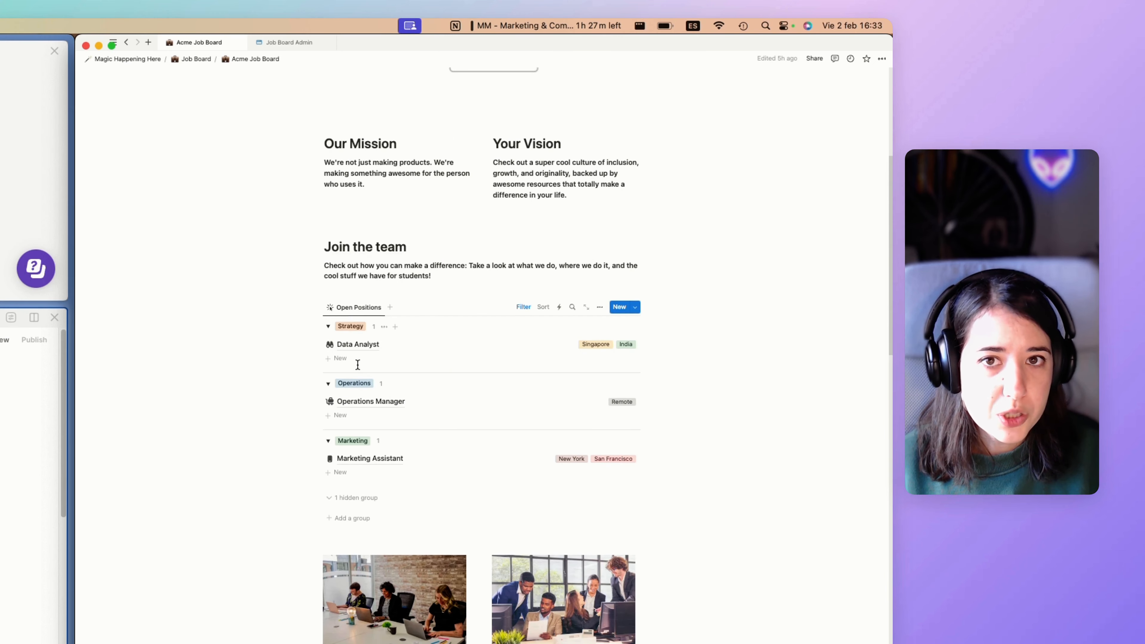
left_click(374, 406)
scroll(467, 376, "down", 5)
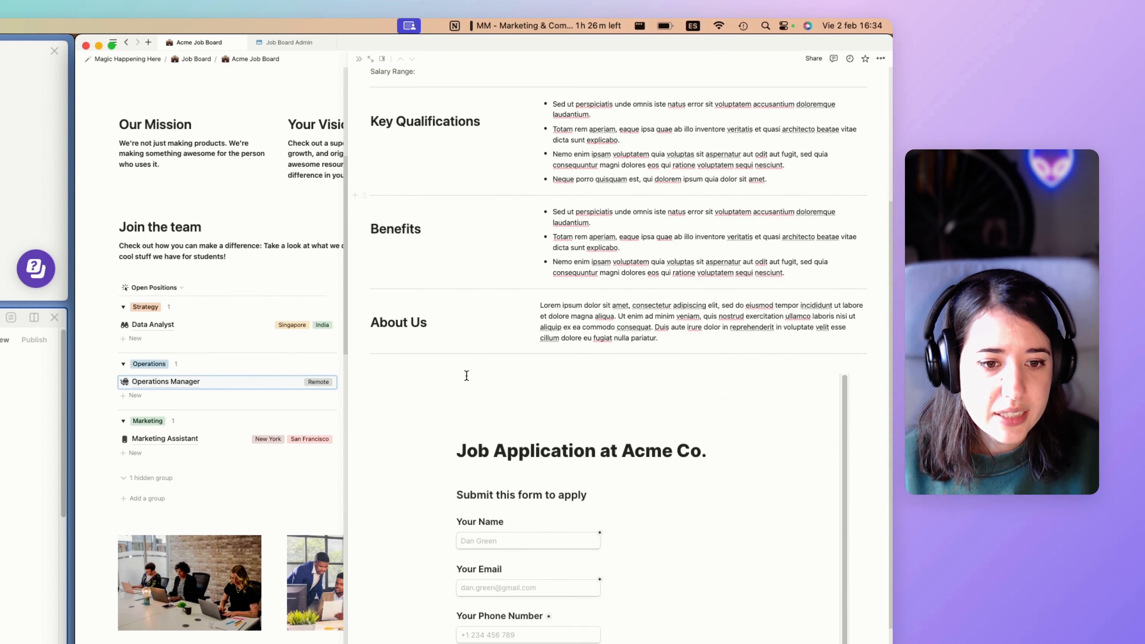
scroll(467, 375, "down", 3)
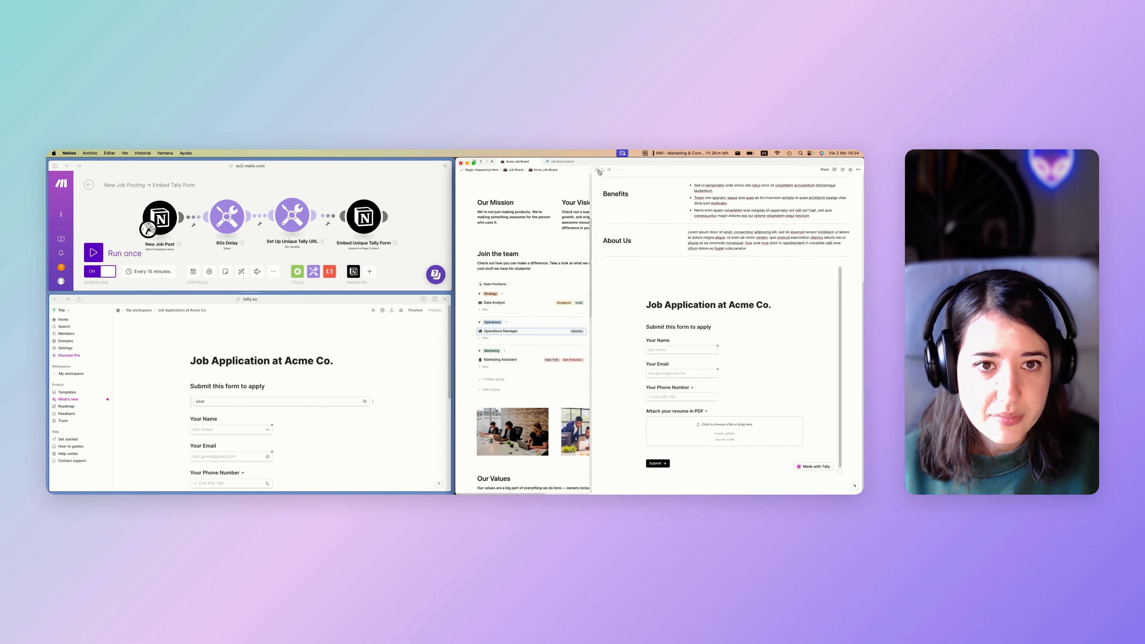
left_click(359, 59)
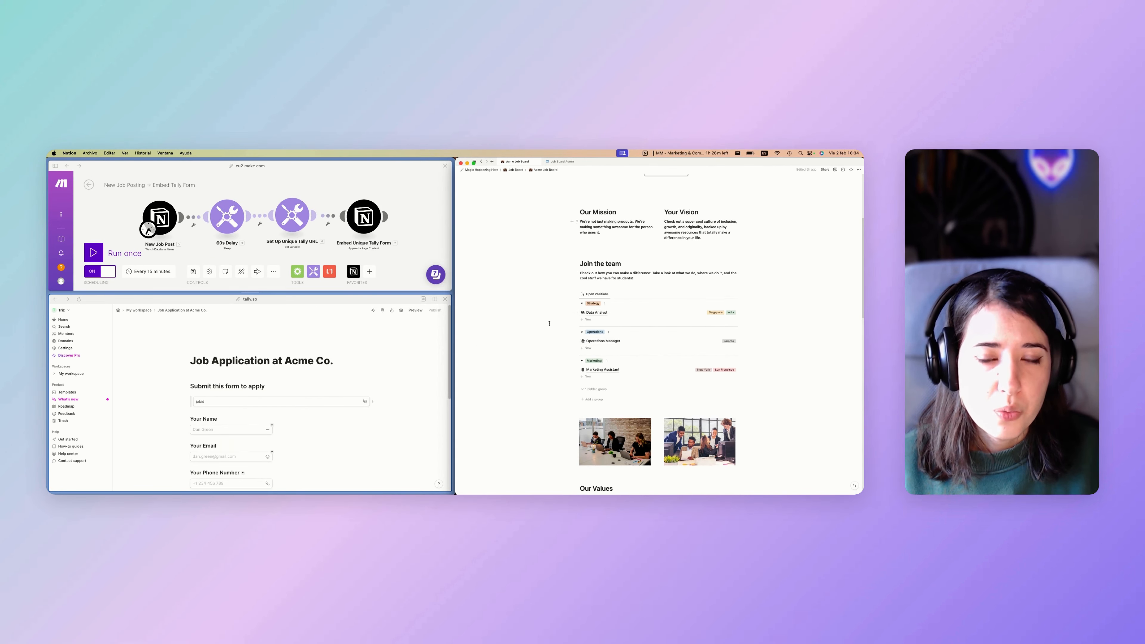
Enlarge the Tally pane and scroll through the Job Application at Acme Co. form.
left_click(557, 170)
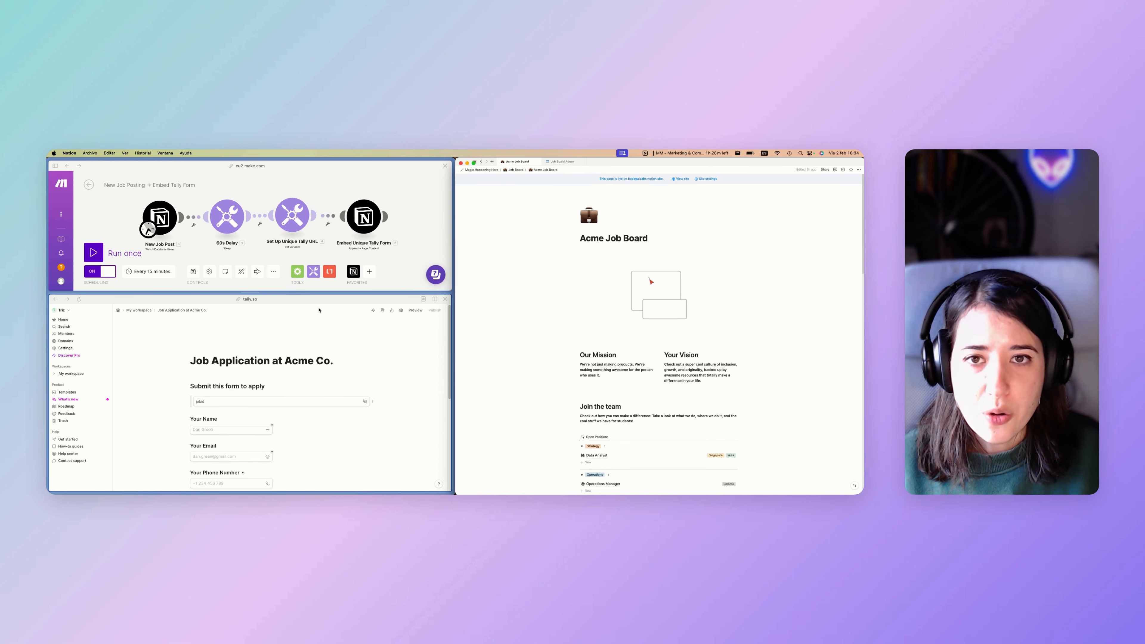
left_click(267, 333)
left_click_drag(252, 292, 253, 278)
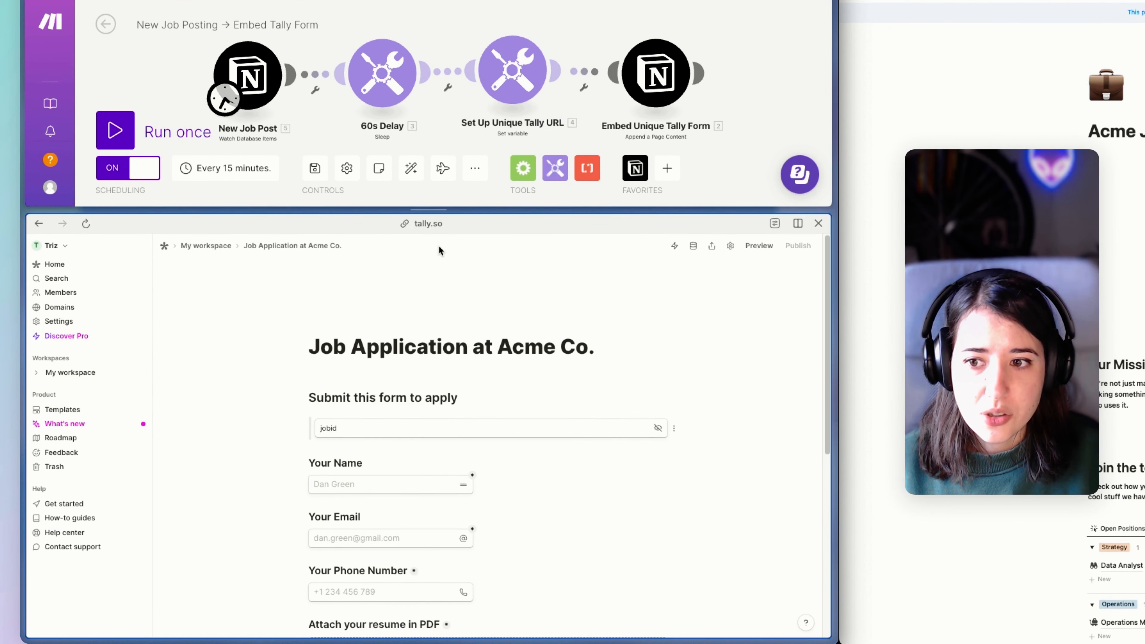
scroll(438, 246, "down", 1)
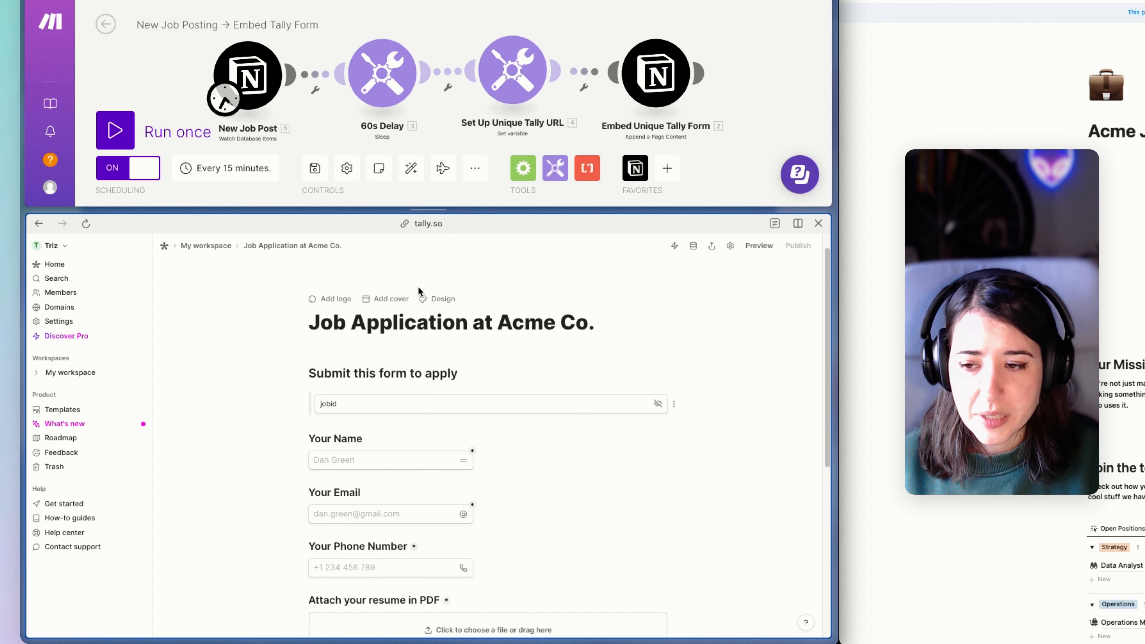
scroll(318, 324, "down", 1)
scroll(314, 324, "down", 3)
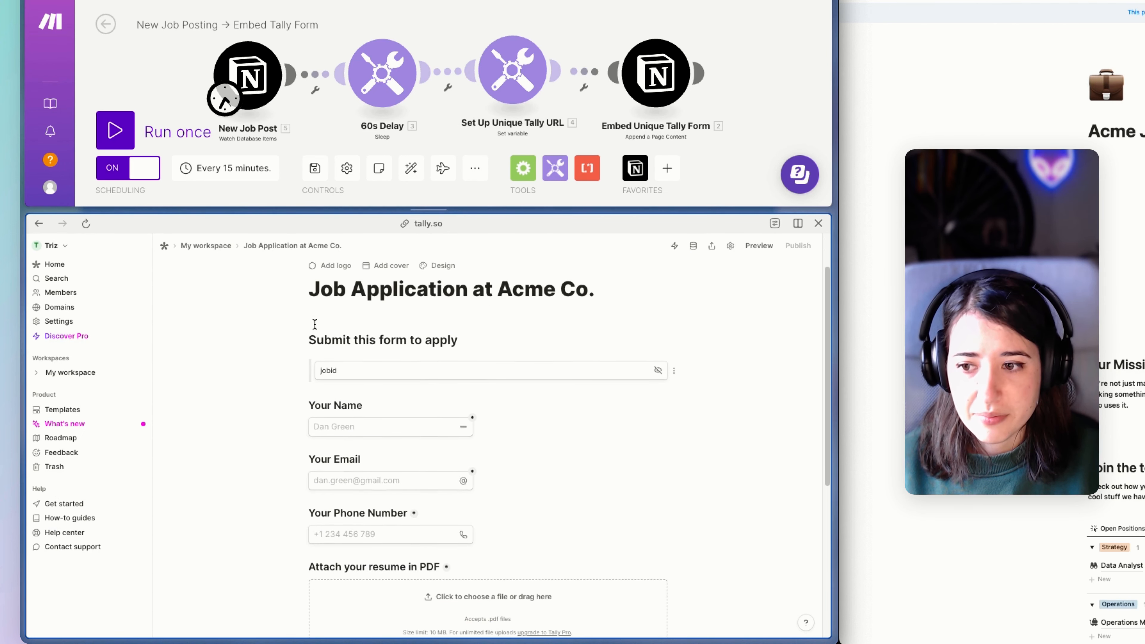
scroll(311, 313, "down", 2)
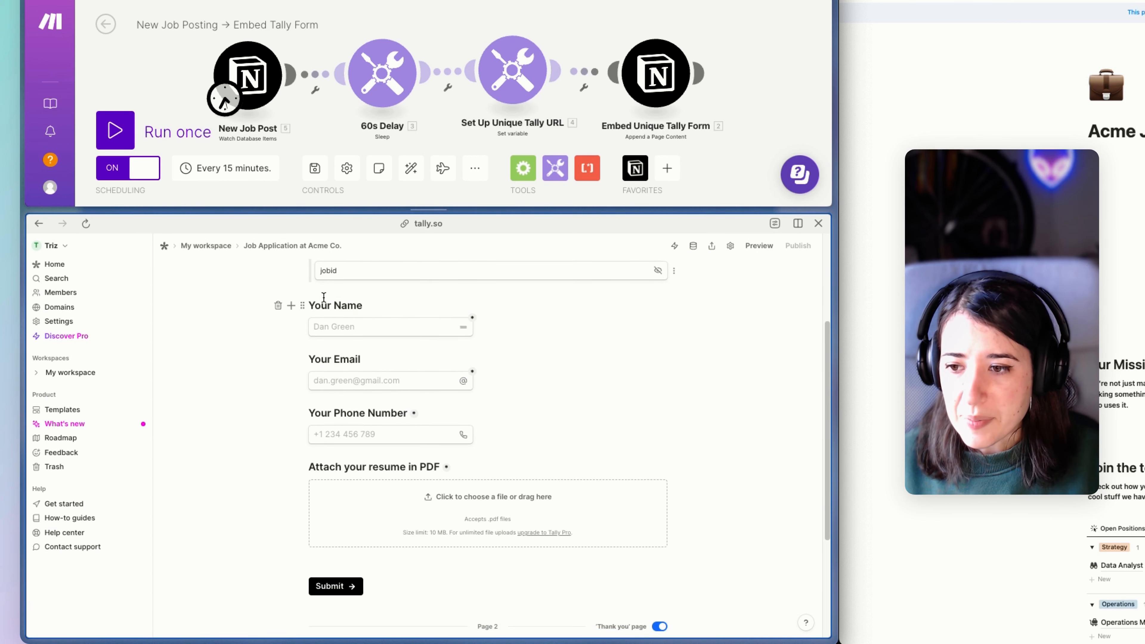
scroll(316, 325, "up", 6)
scroll(331, 341, "down", 3)
scroll(332, 341, "up", 3)
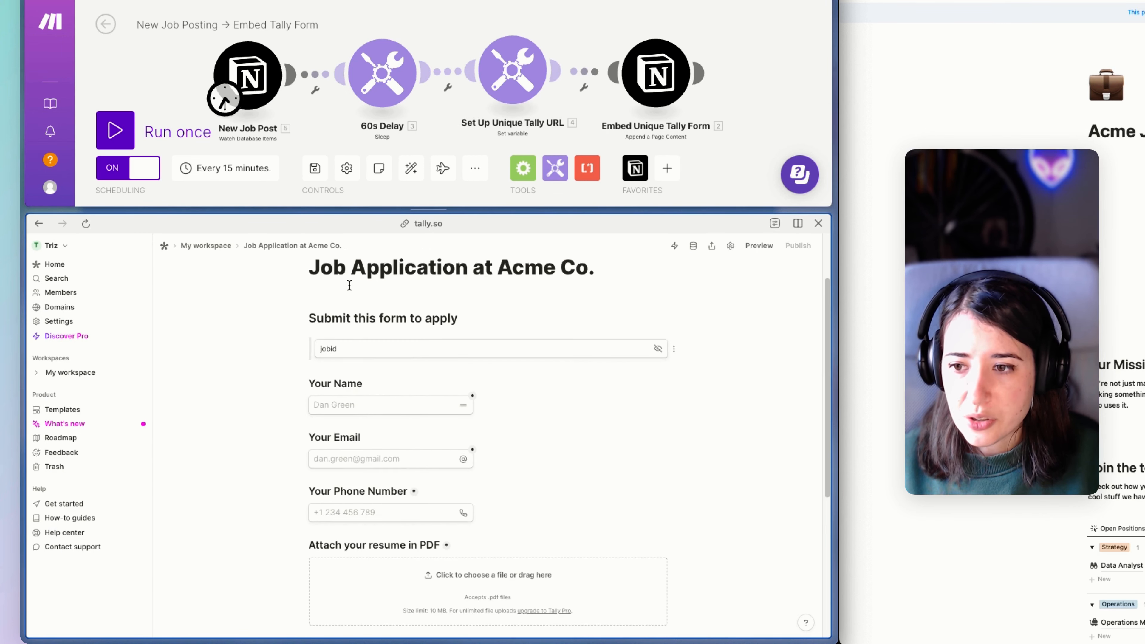
scroll(374, 429, "down", 2)
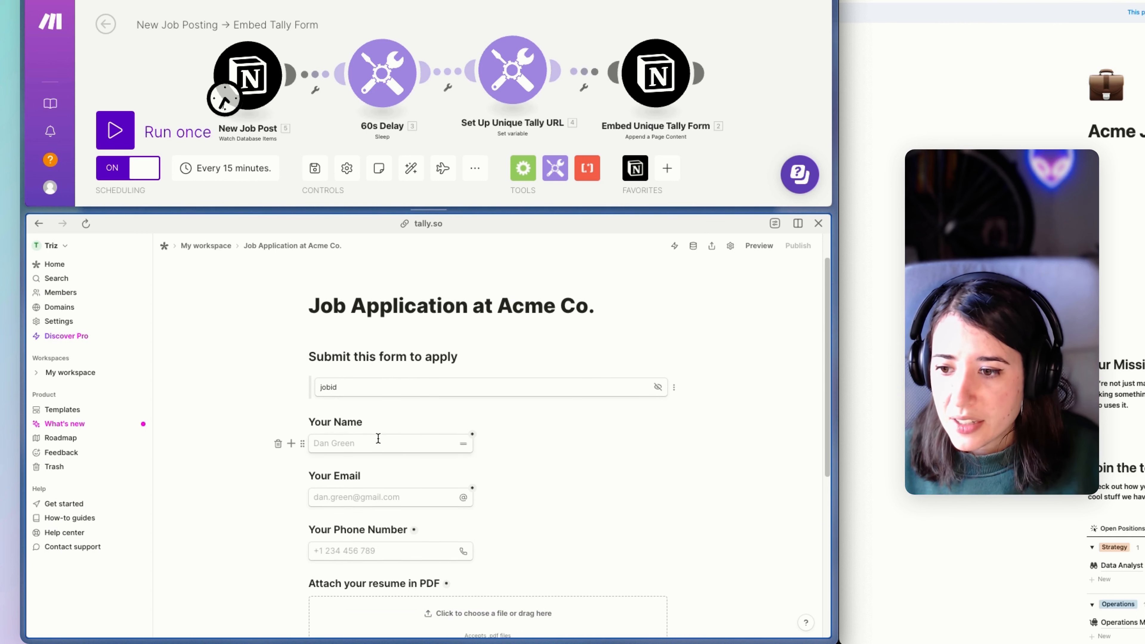
Go over the Your Name and remaining fields, selecting the hidden jobid field.
left_click(368, 400)
scroll(370, 401, "down", 2)
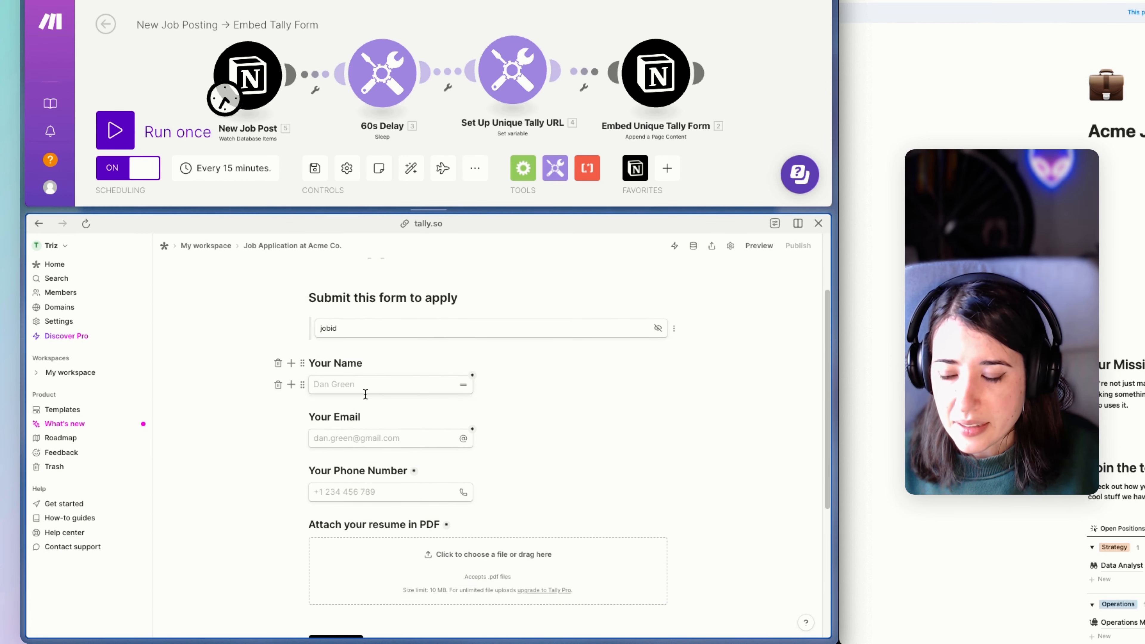
scroll(370, 402, "down", 1)
scroll(368, 411, "down", 3)
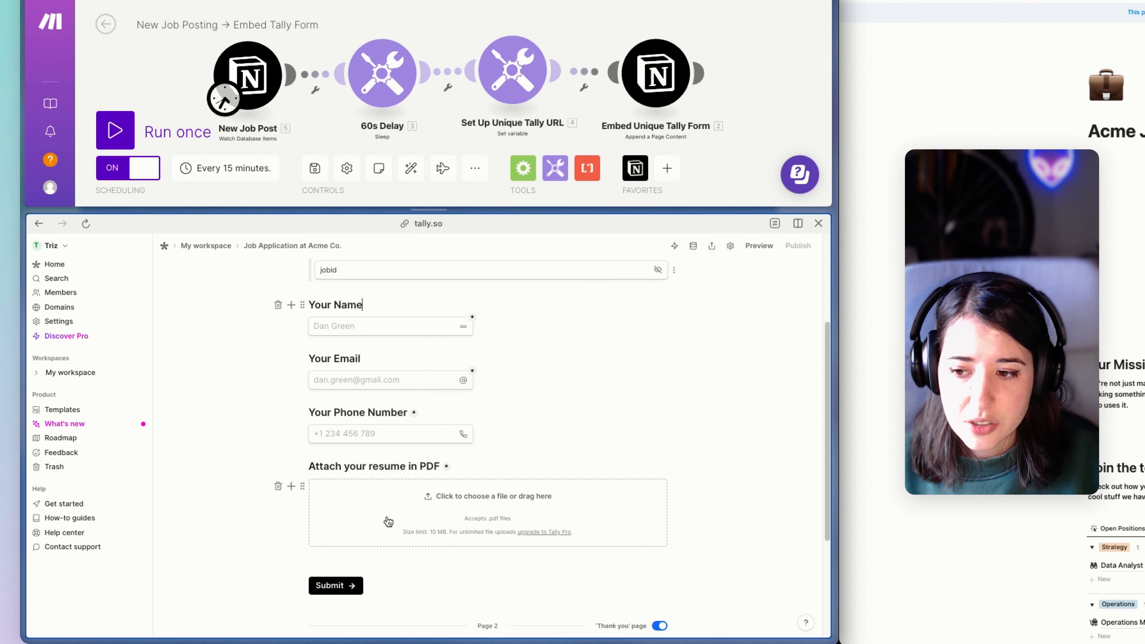
scroll(365, 496, "up", 5)
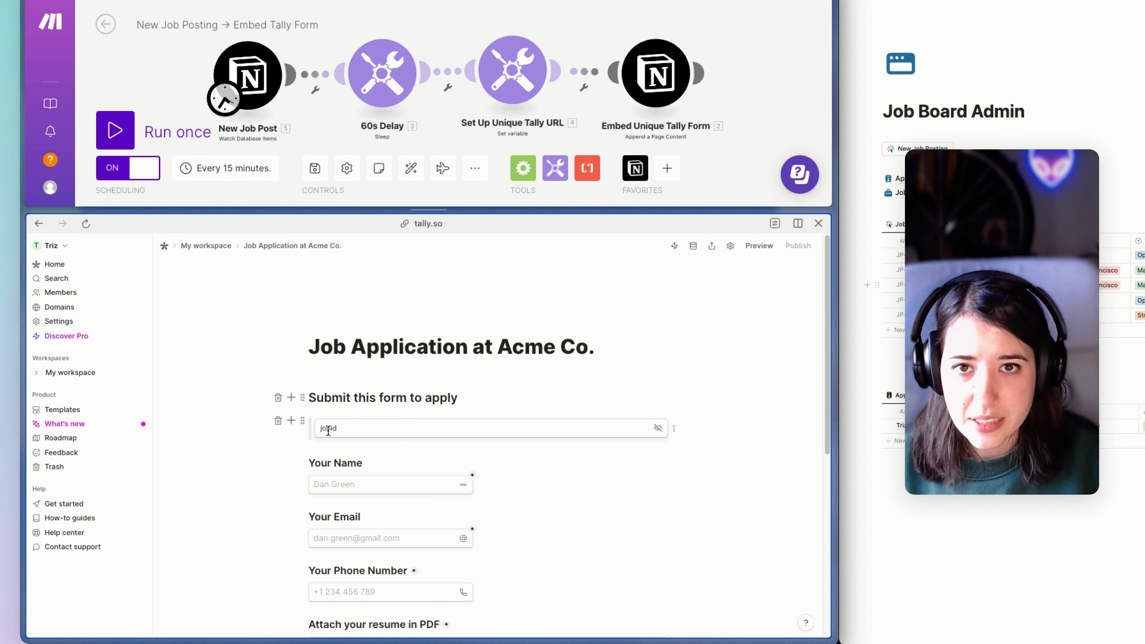
left_click(340, 428)
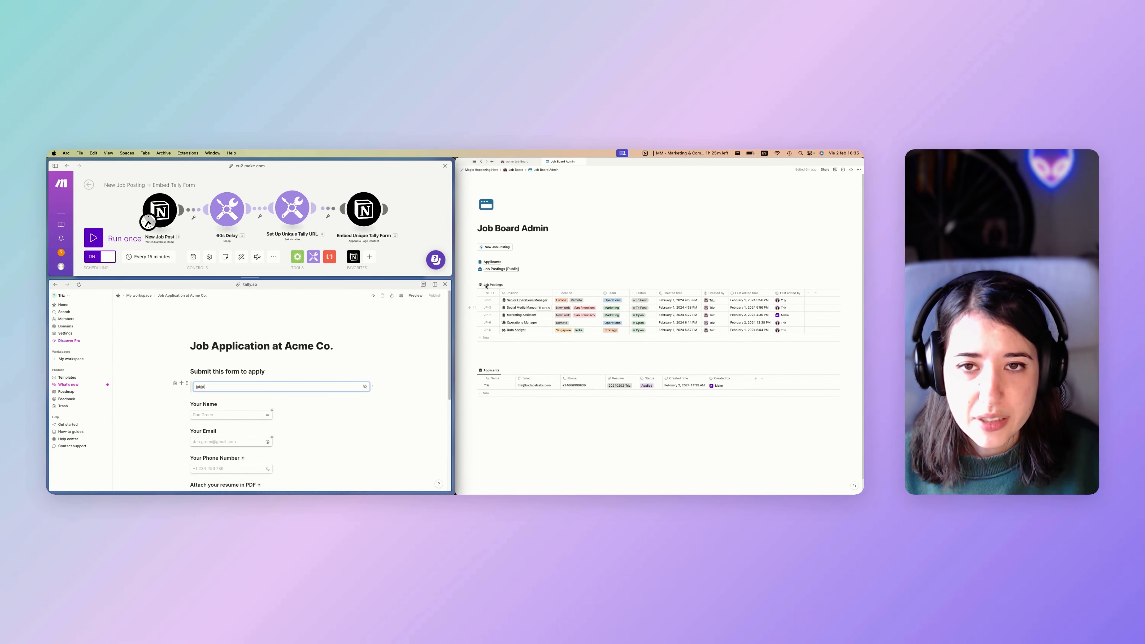
Open the JP-6 Operations Manager row in side peek and scroll to its embedded Tally form.
left_click(487, 293)
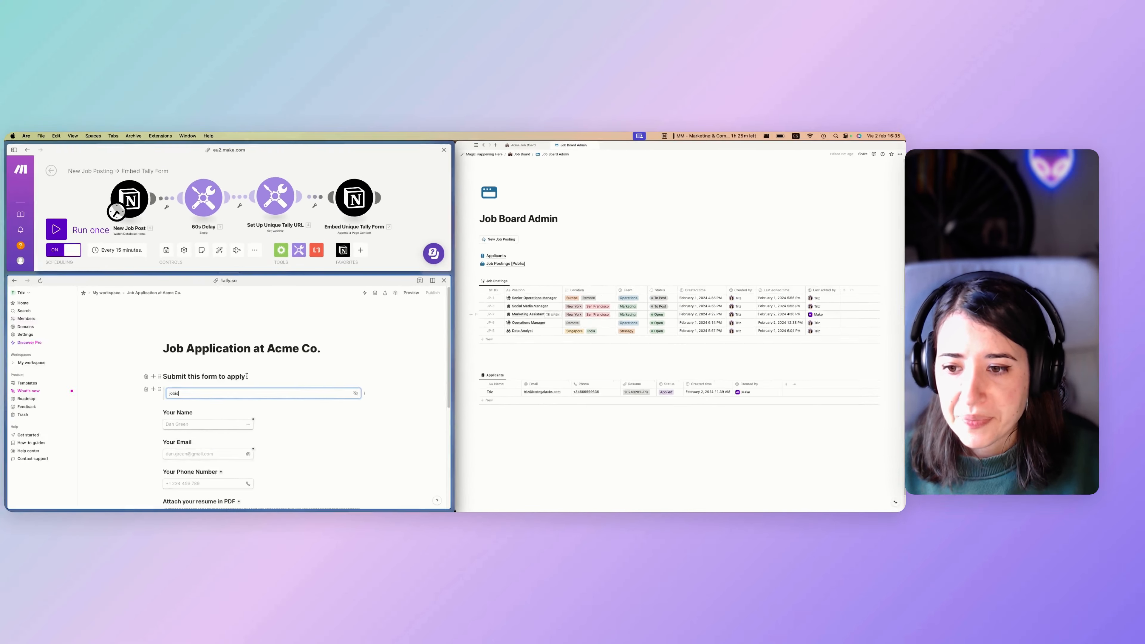
left_click(247, 377)
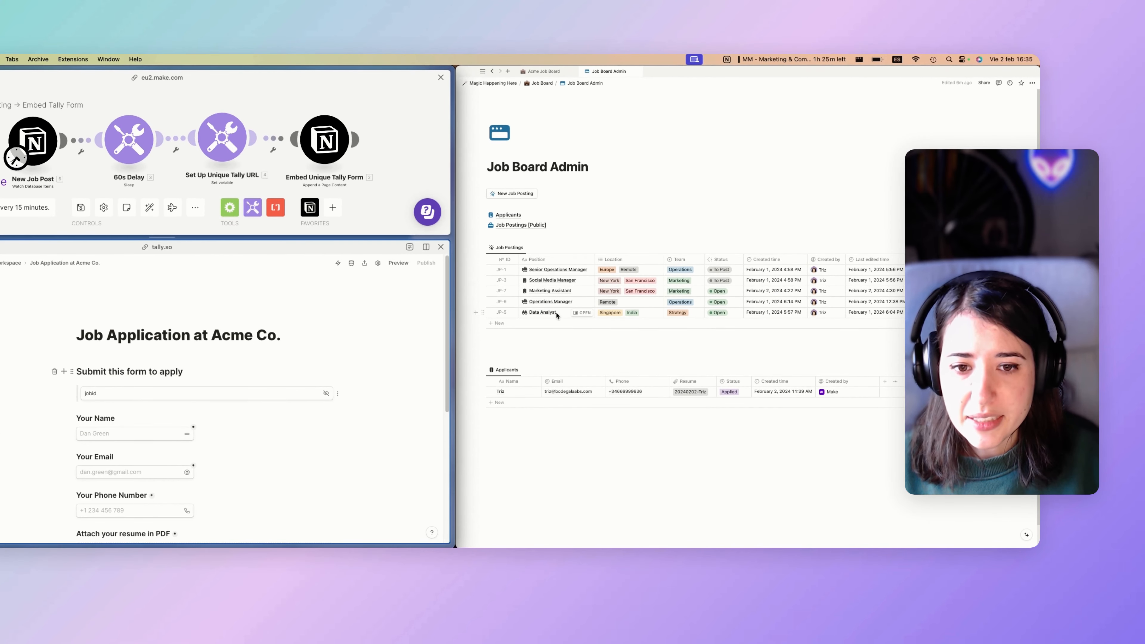
left_click(558, 316)
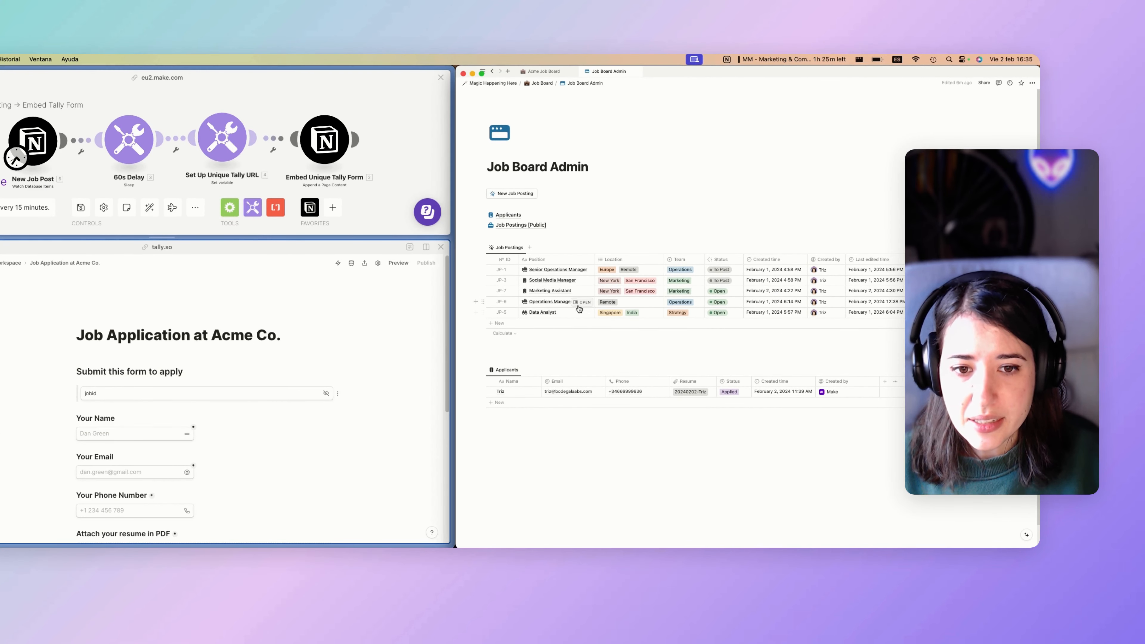
left_click(582, 301)
scroll(717, 328, "down", 5)
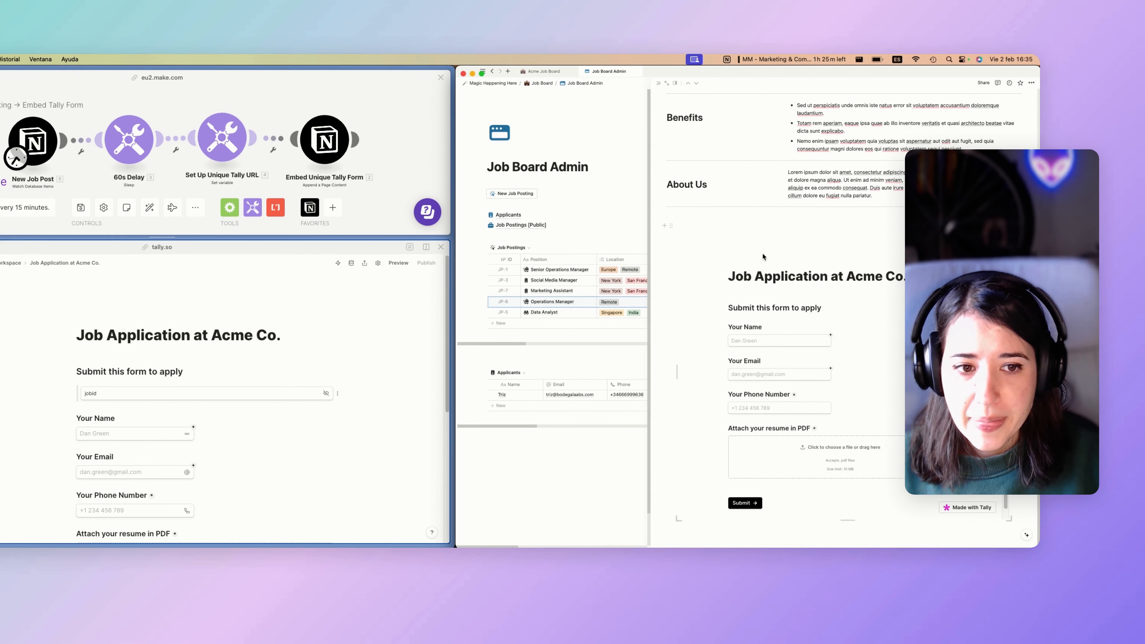
scroll(763, 257, "down", 1)
scroll(740, 265, "down", 1)
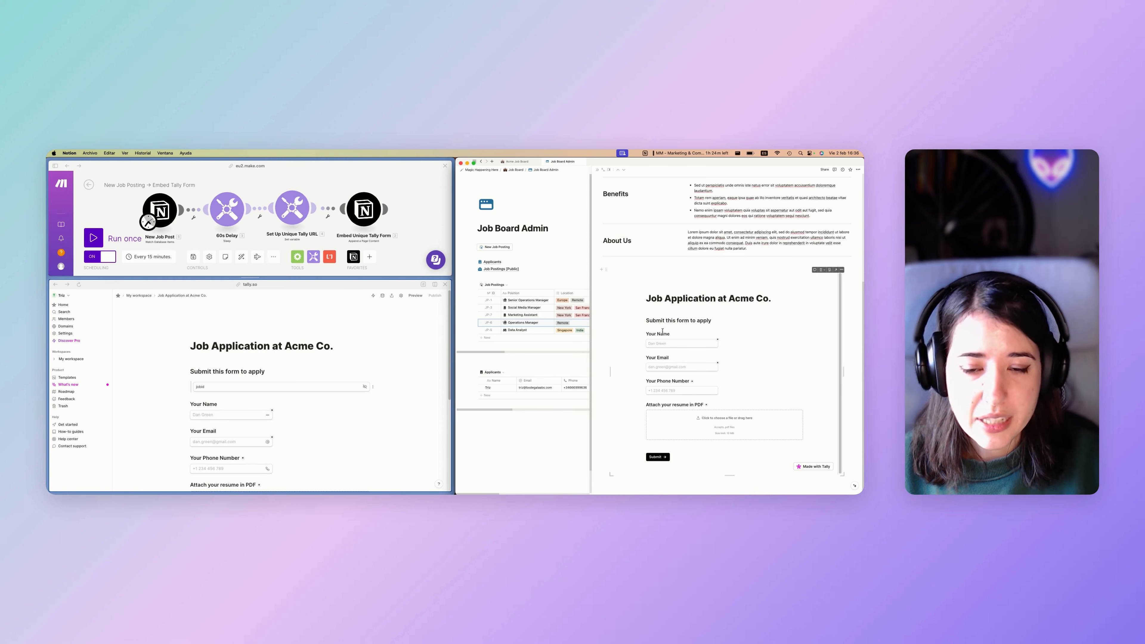
scroll(636, 330, "up", 6)
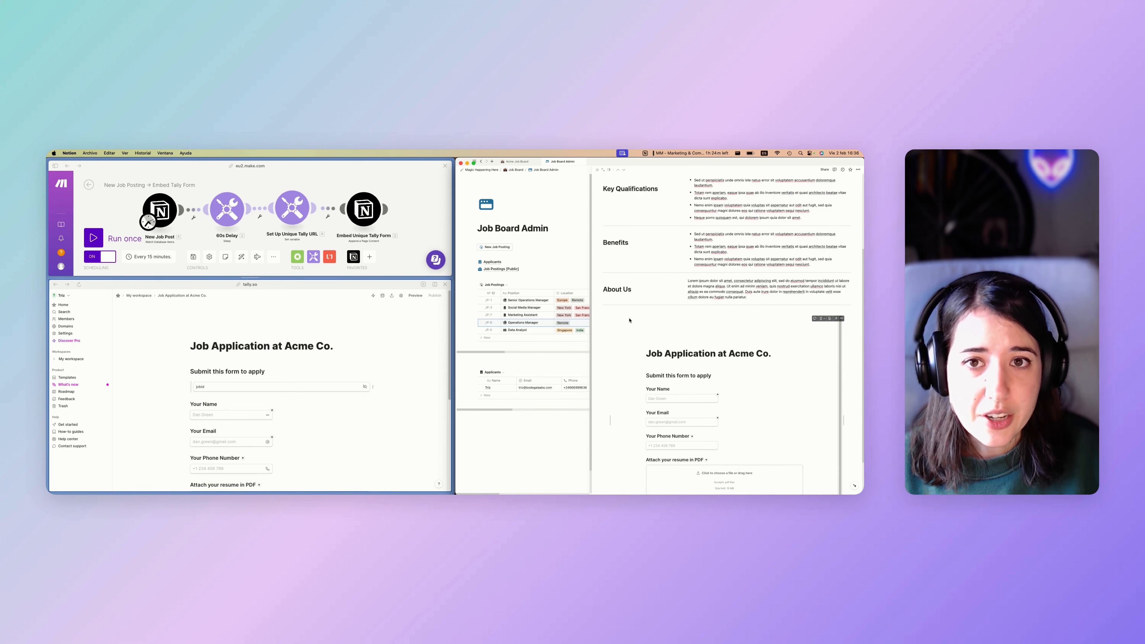
scroll(645, 324, "down", 1)
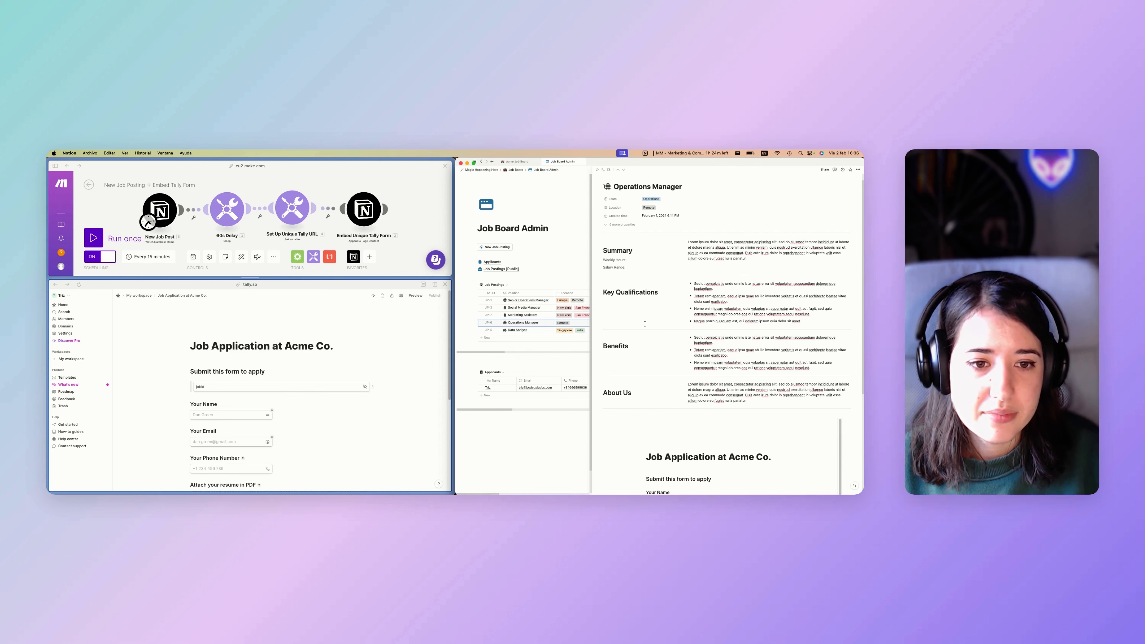
scroll(645, 324, "down", 6)
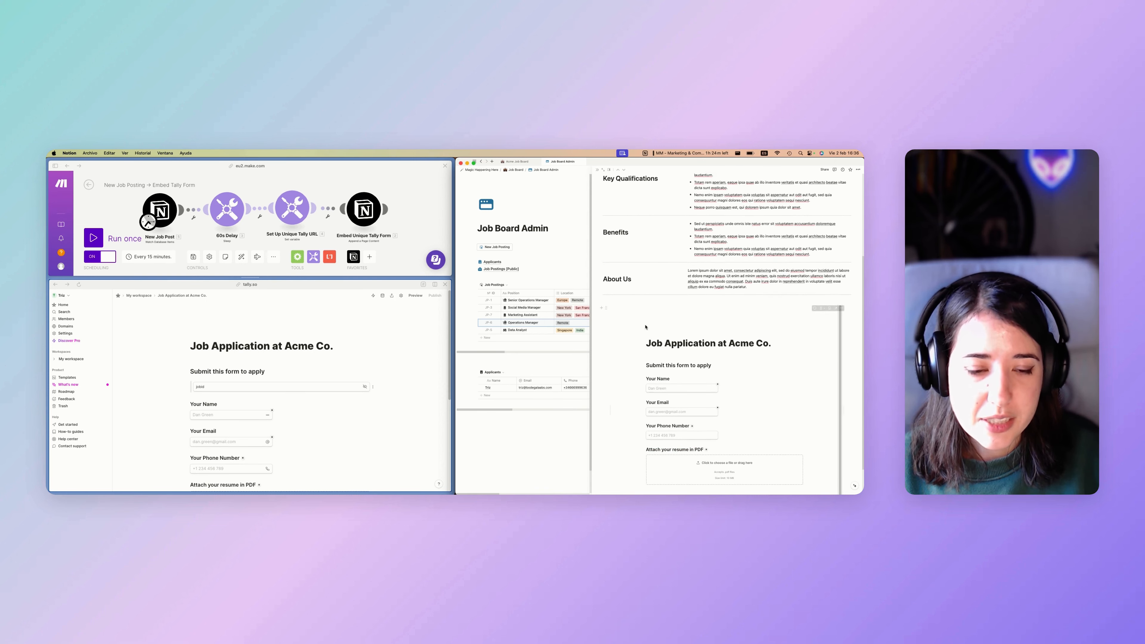
scroll(646, 327, "down", 2)
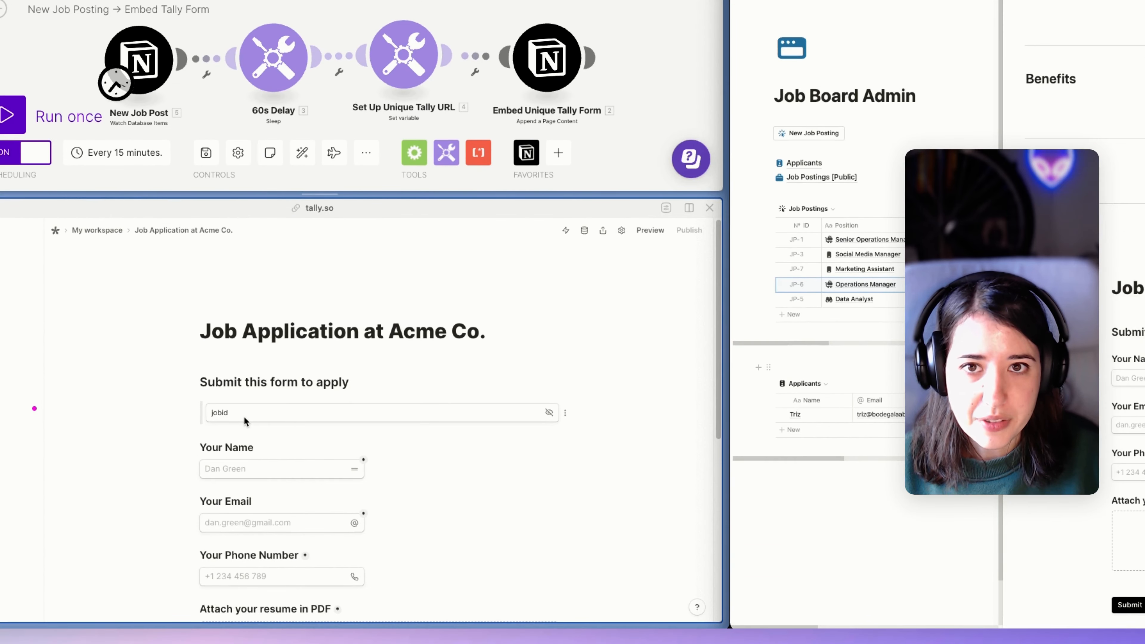
scroll(247, 392, "down", 1)
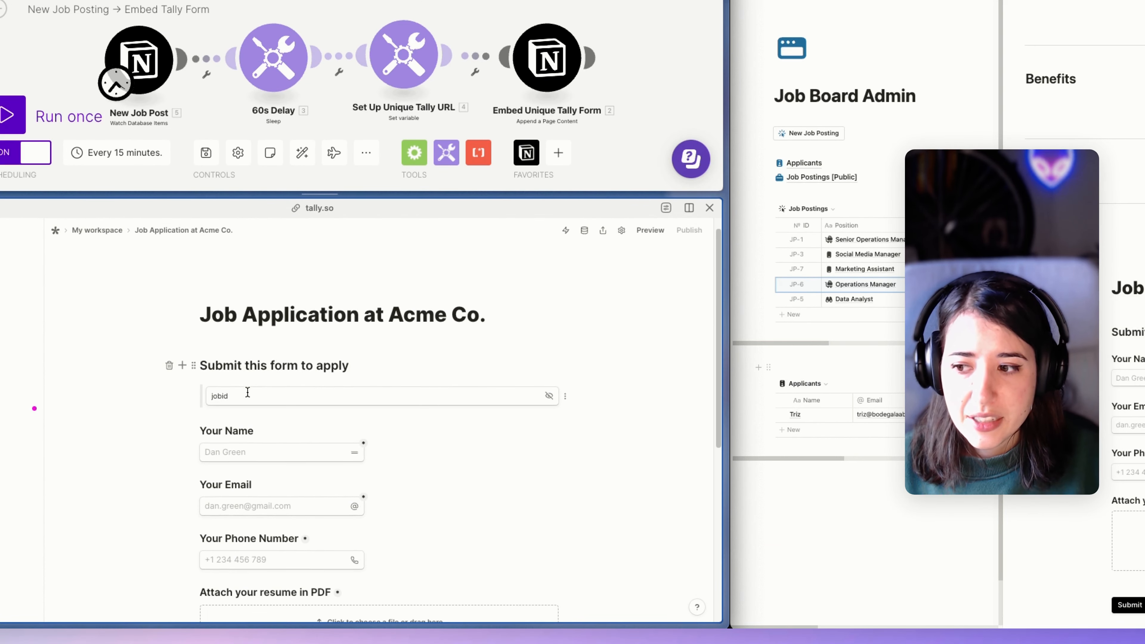
key("Return")
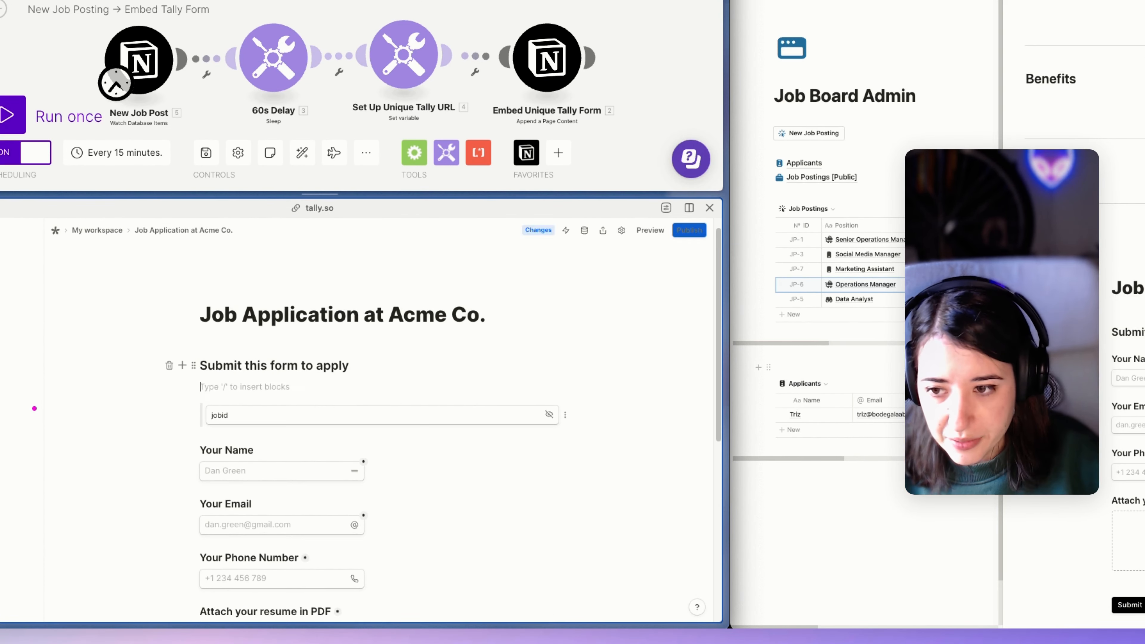
type("/hid")
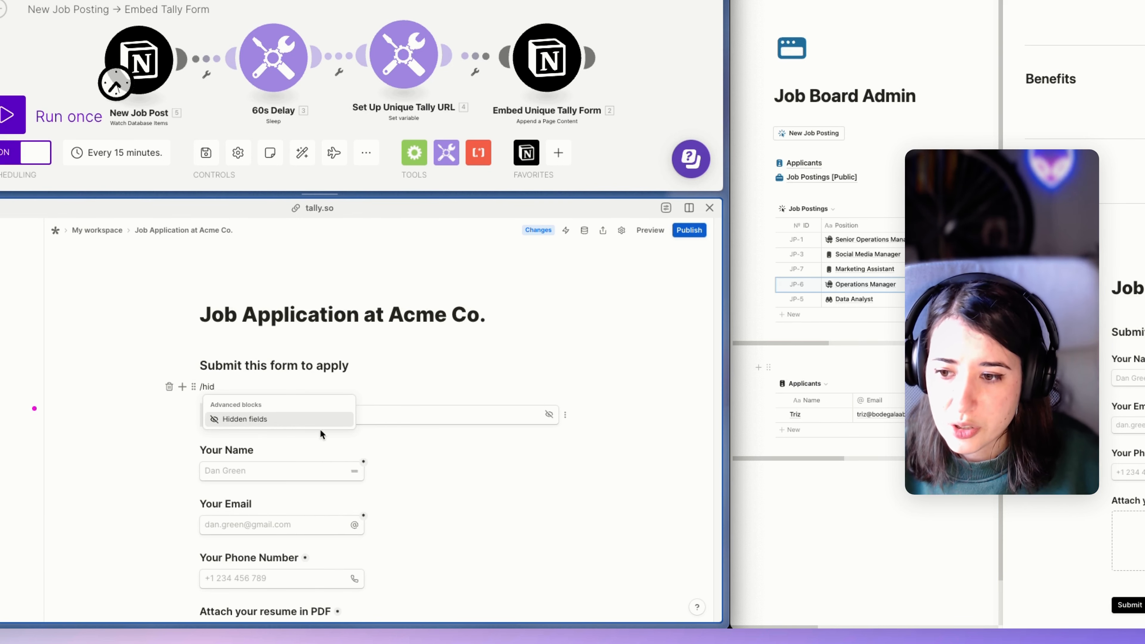
left_click(300, 389)
left_click_drag(216, 388, 200, 388)
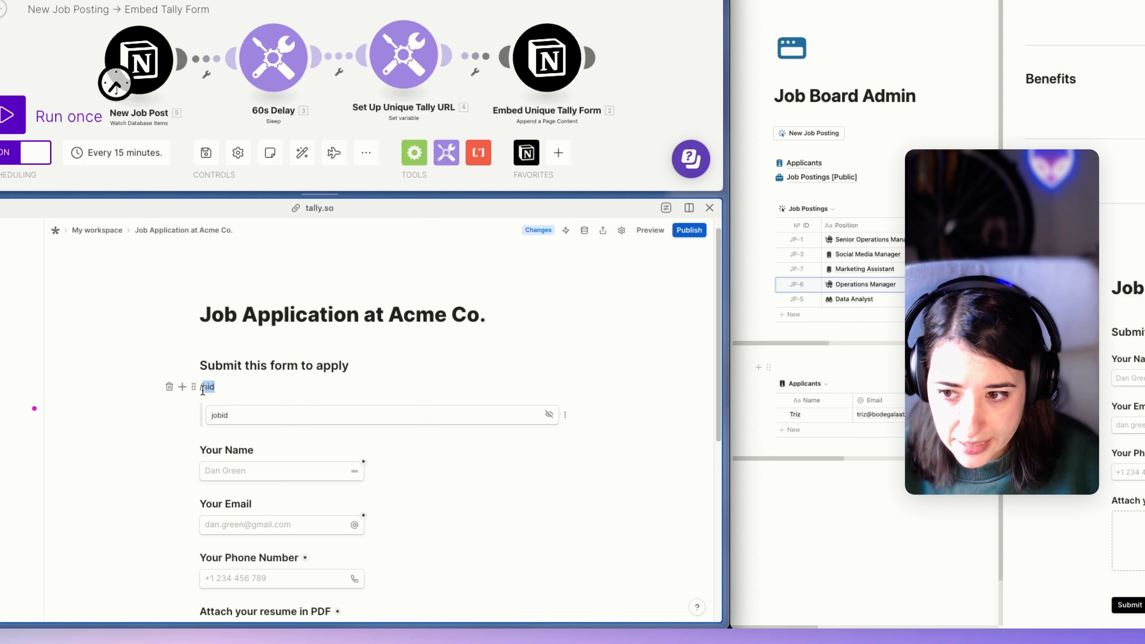
key("BackSpace")
key("BackSpace")
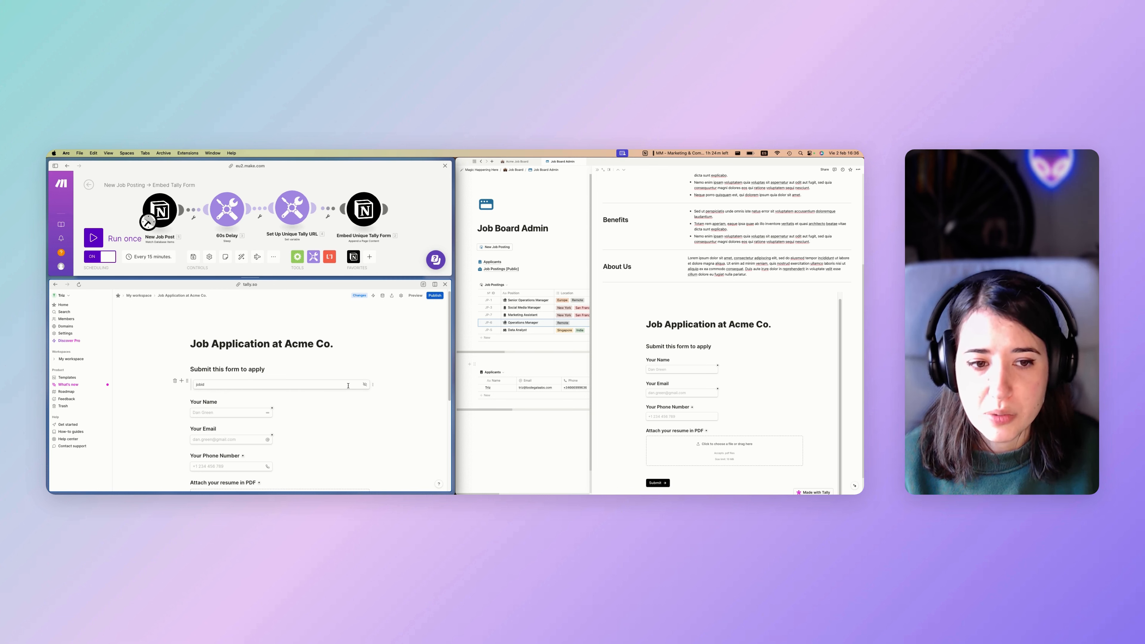
Close the side peek, widen the Make pane, and open the Set Up Unique Tally URL module.
left_click(470, 319)
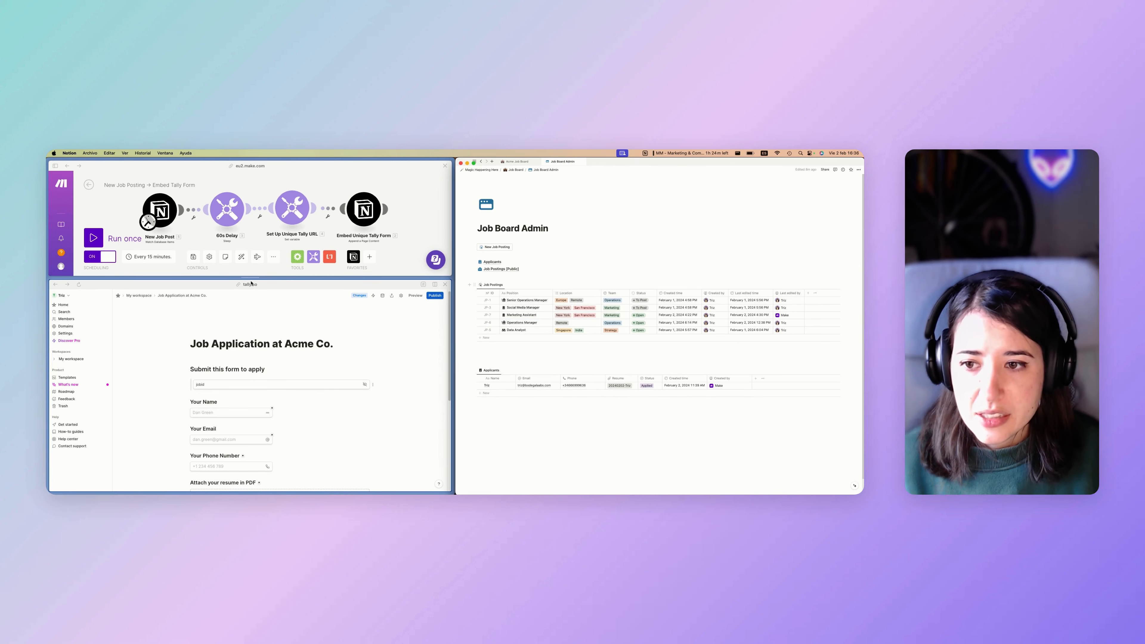
left_click_drag(252, 283, 251, 319)
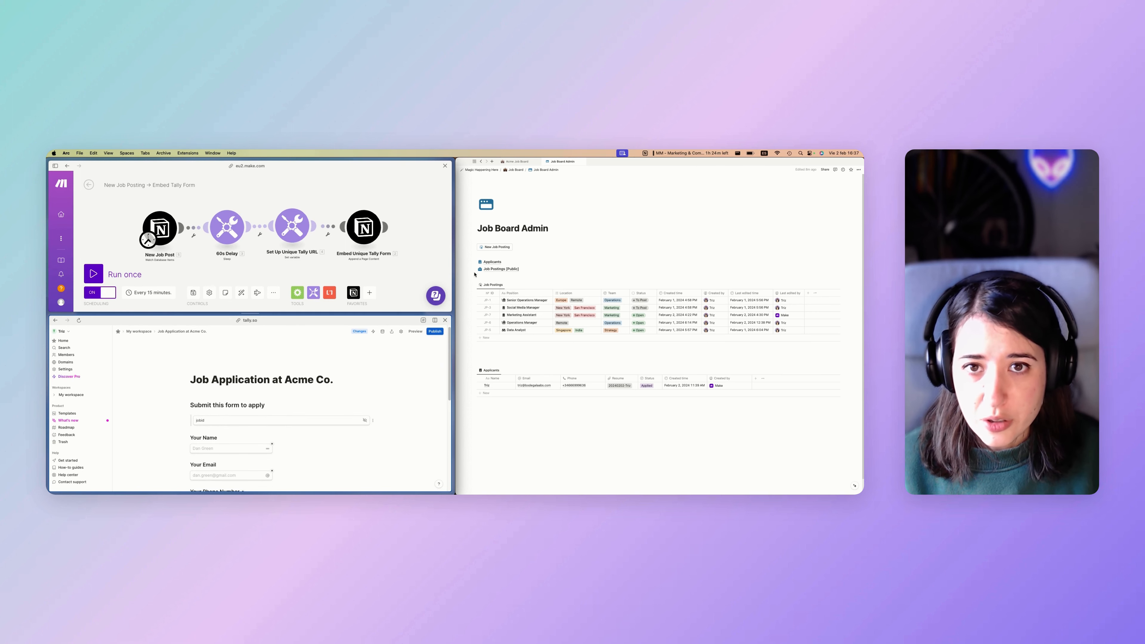
left_click_drag(258, 318, 255, 330)
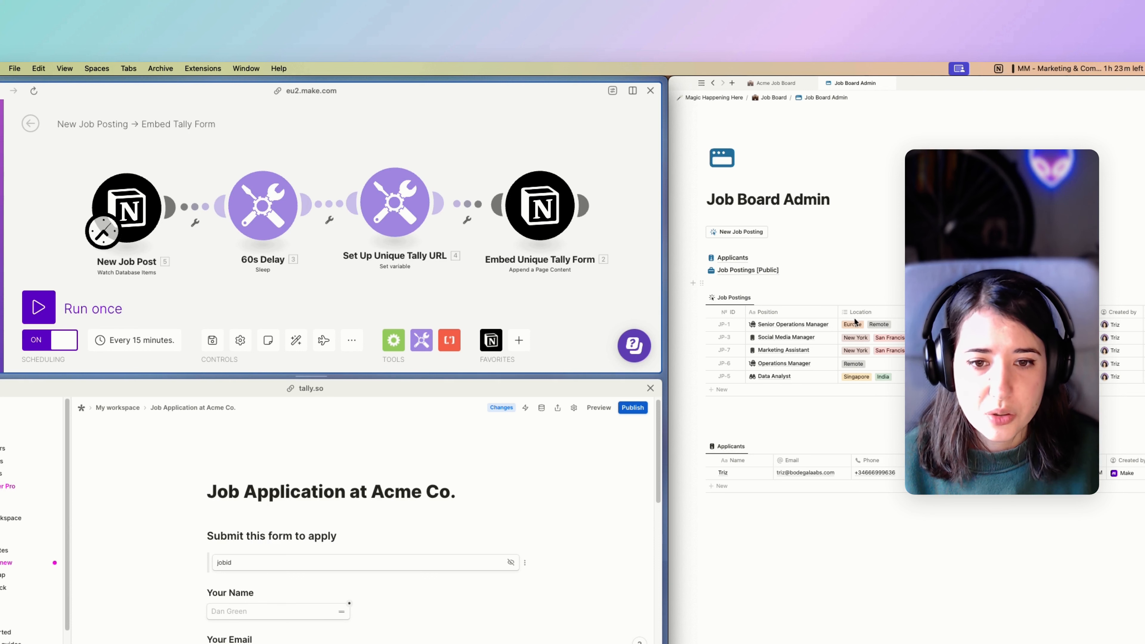
left_click(757, 419)
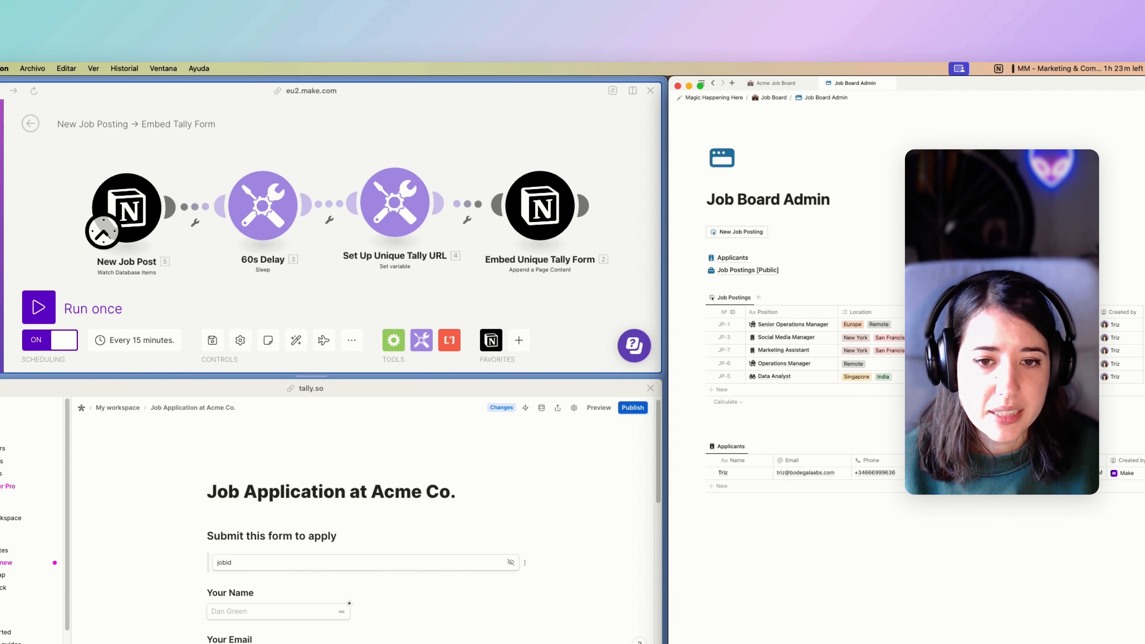
mouse_move(748, 271)
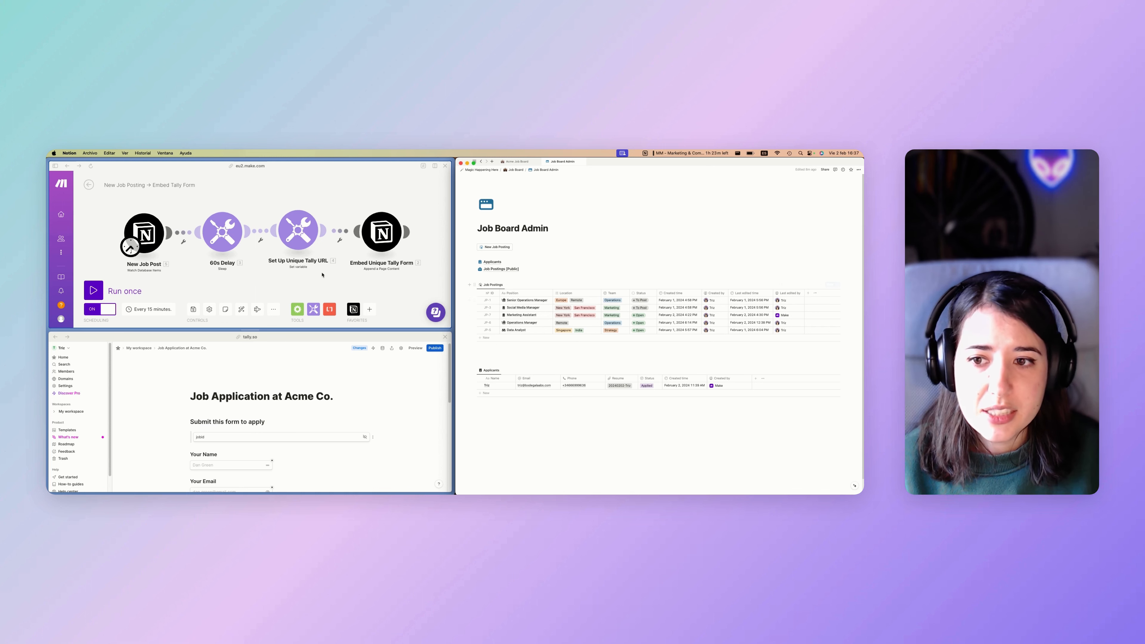
left_click(278, 345)
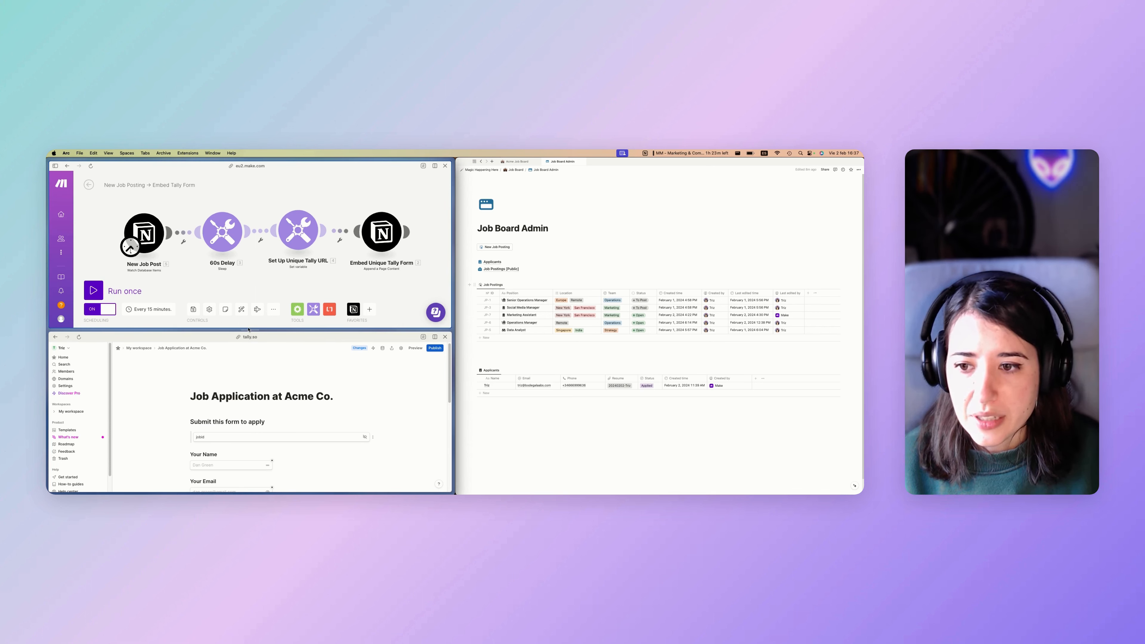
left_click_drag(248, 328, 248, 332)
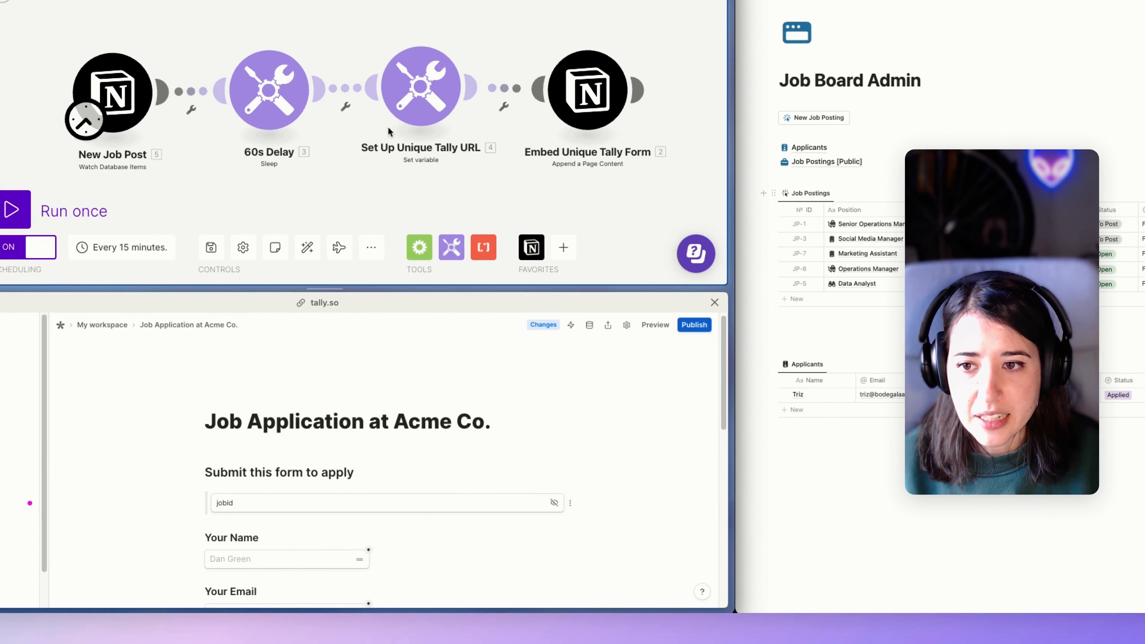
left_click(399, 113)
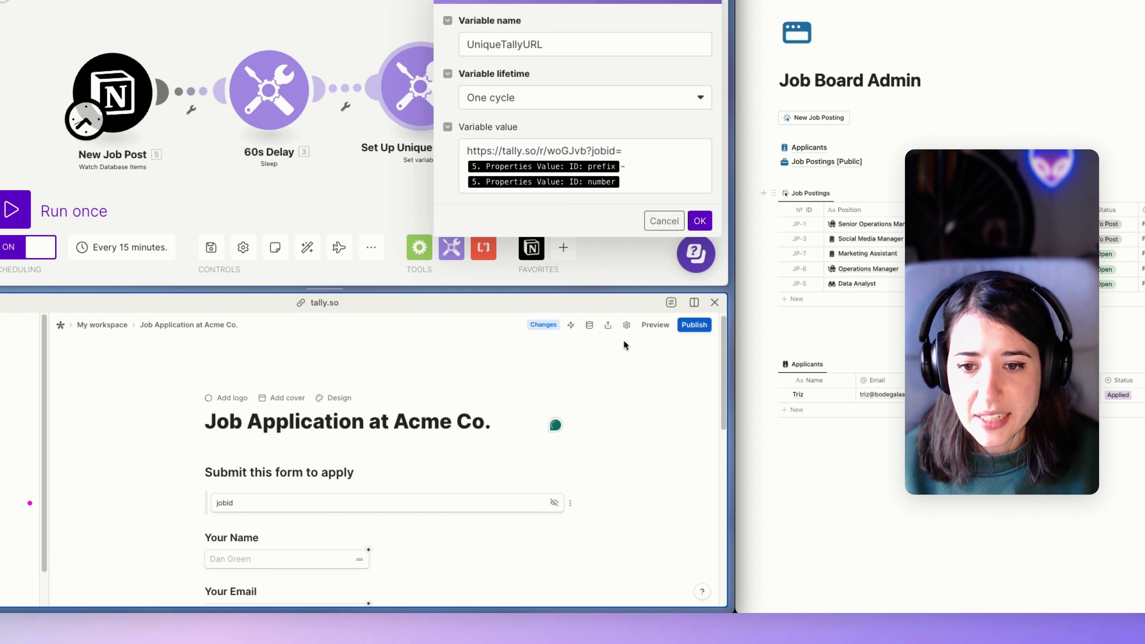
Publish the Tally form, test-embed its share link in Notion, then delete the test embed.
left_click(695, 325)
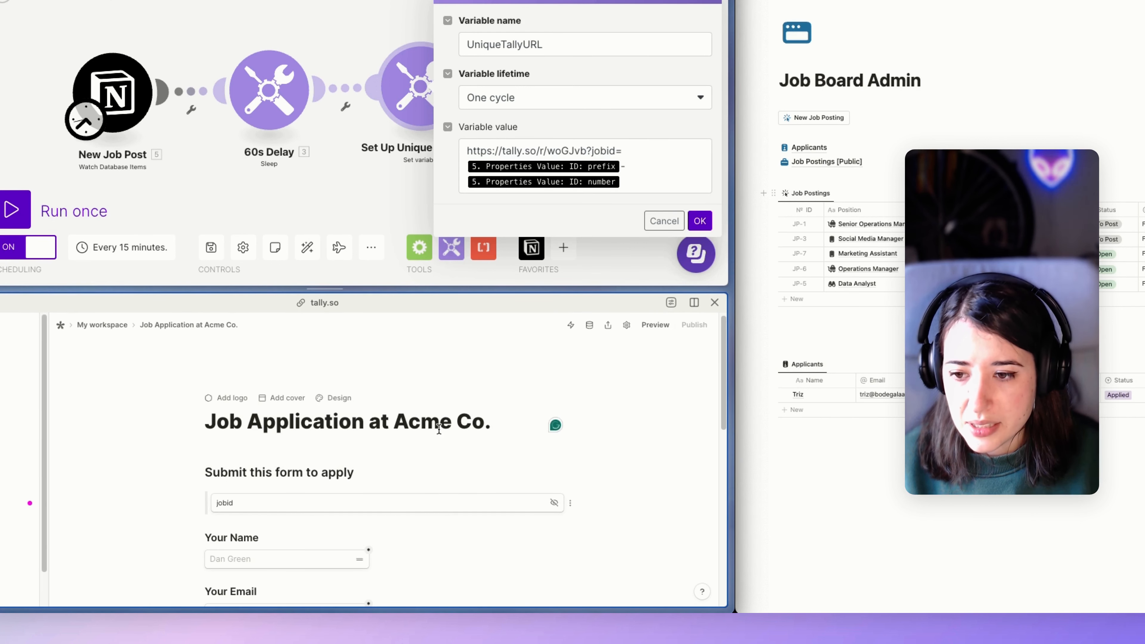
left_click(605, 328)
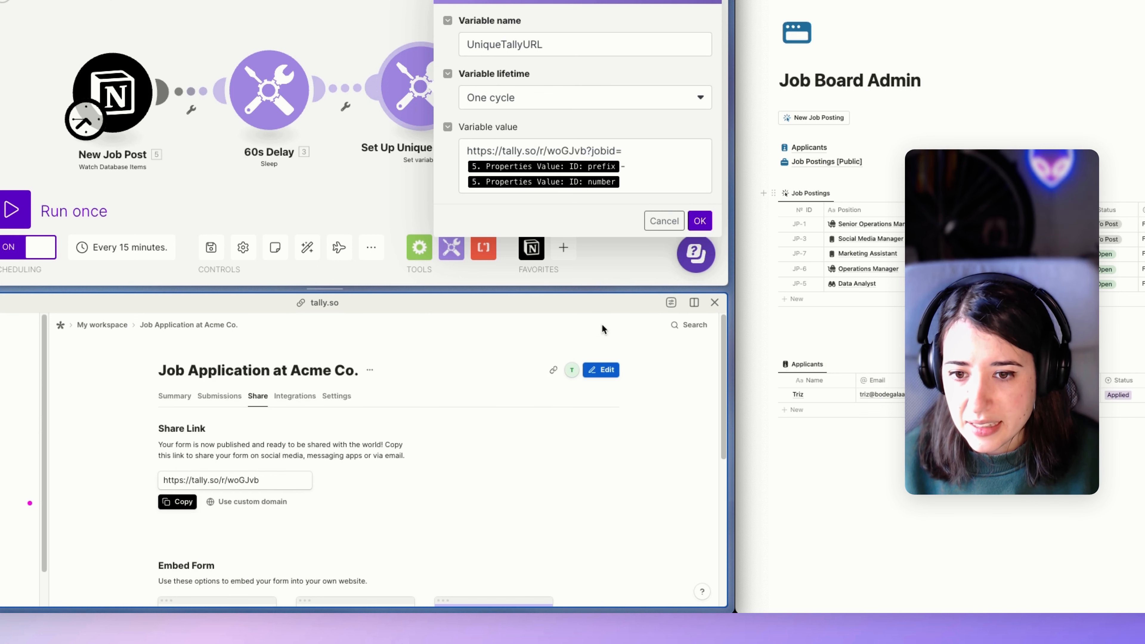
left_click(271, 481)
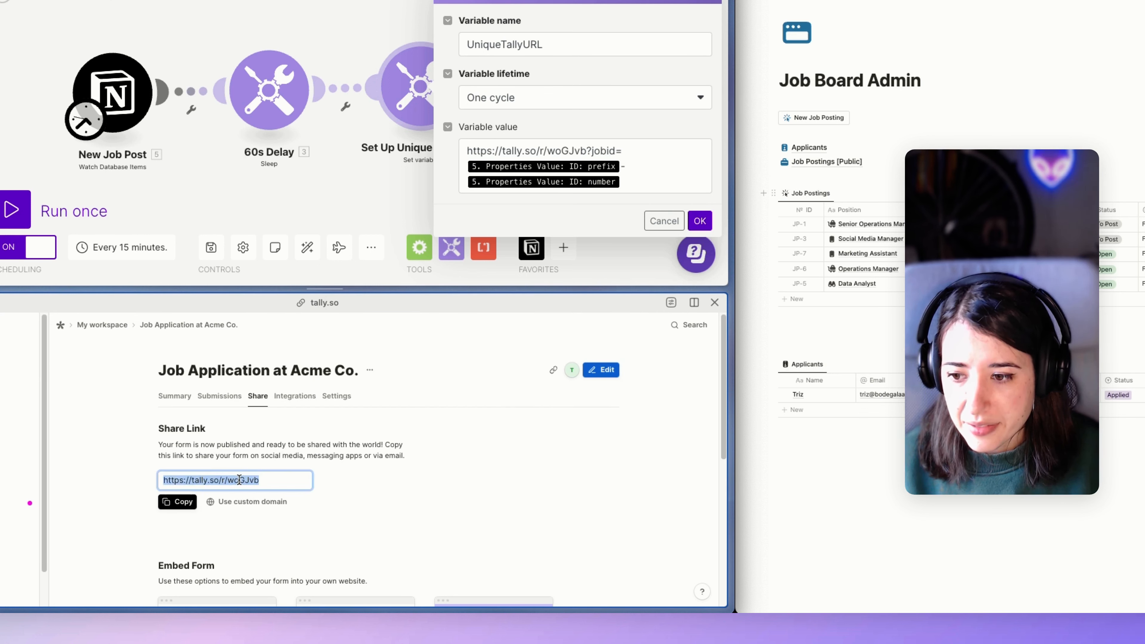
left_click(861, 472)
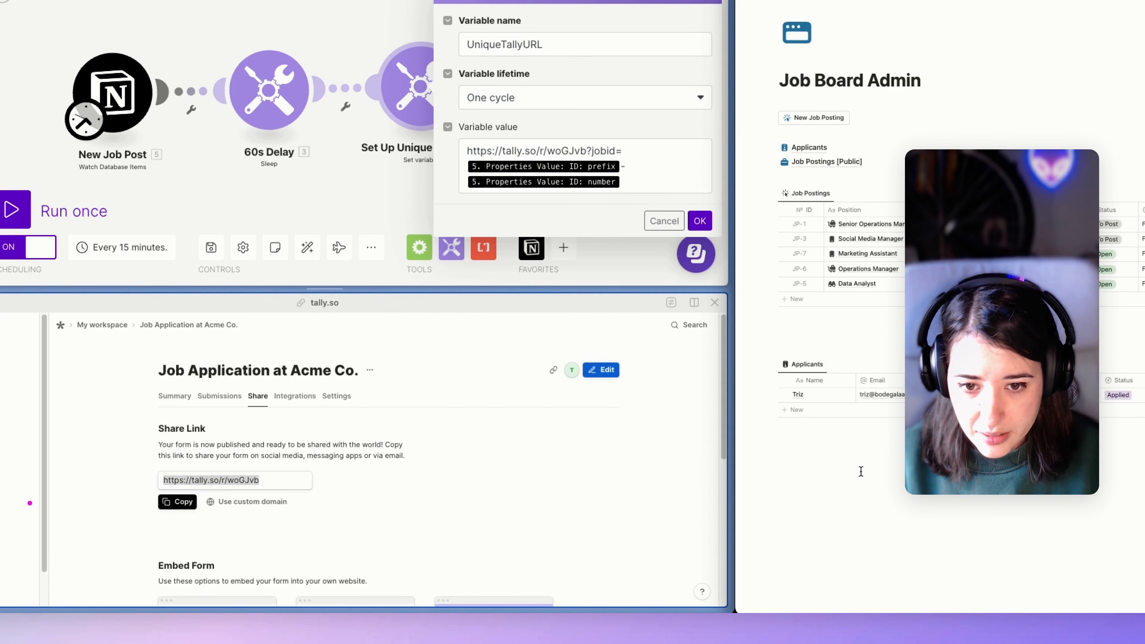
left_click(860, 471)
key("super+v")
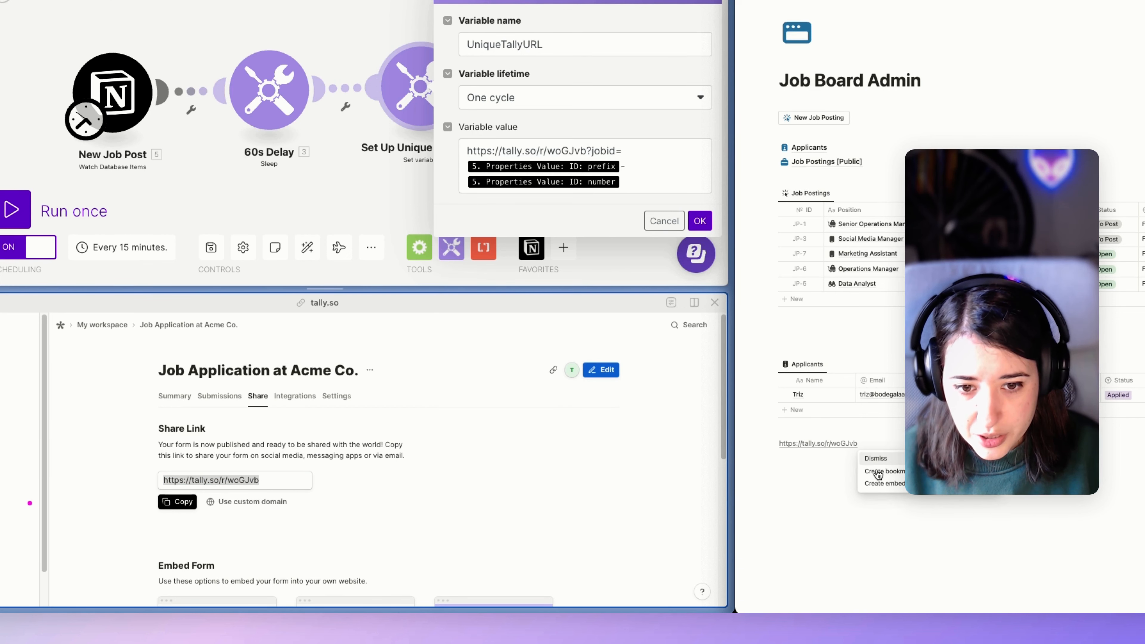
left_click(918, 492)
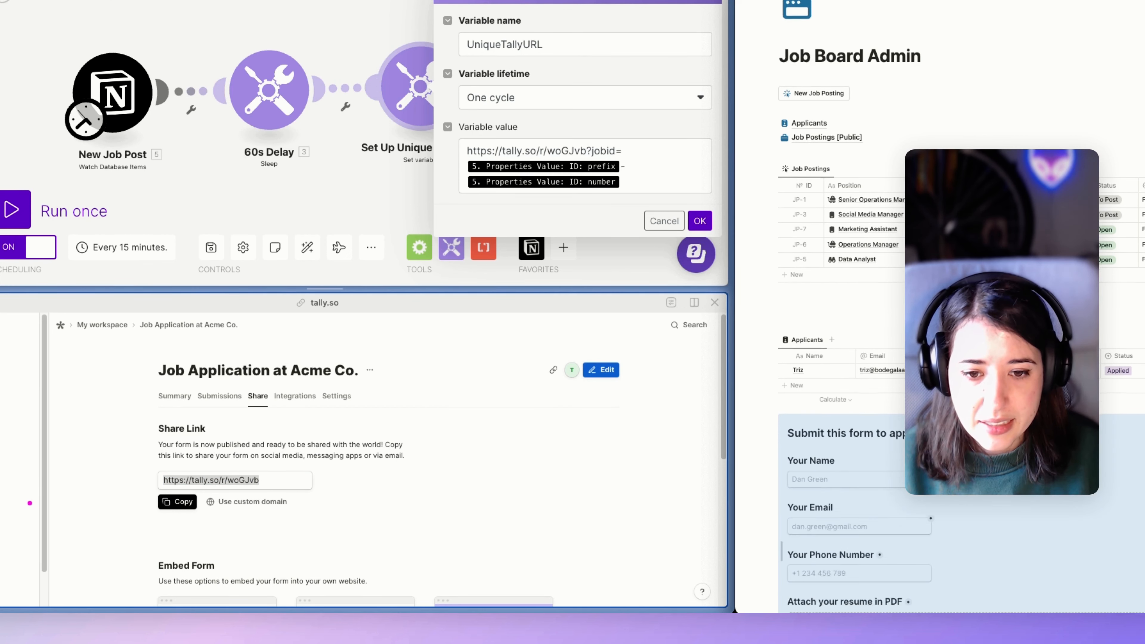
scroll(984, 500, "down", 5)
left_click(984, 500)
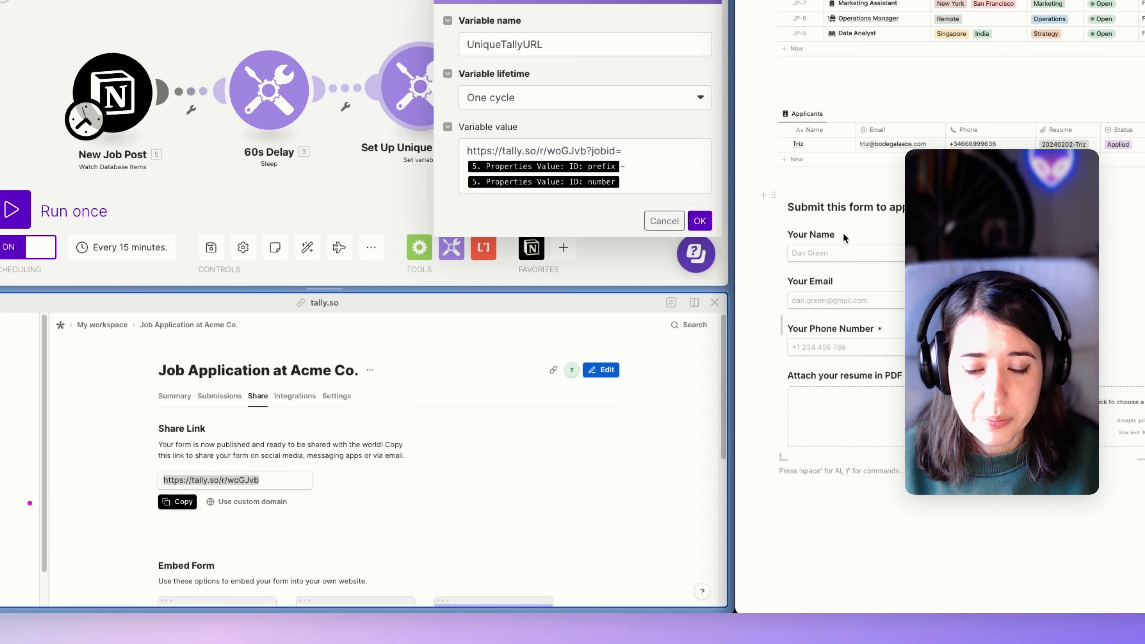
left_click(841, 249)
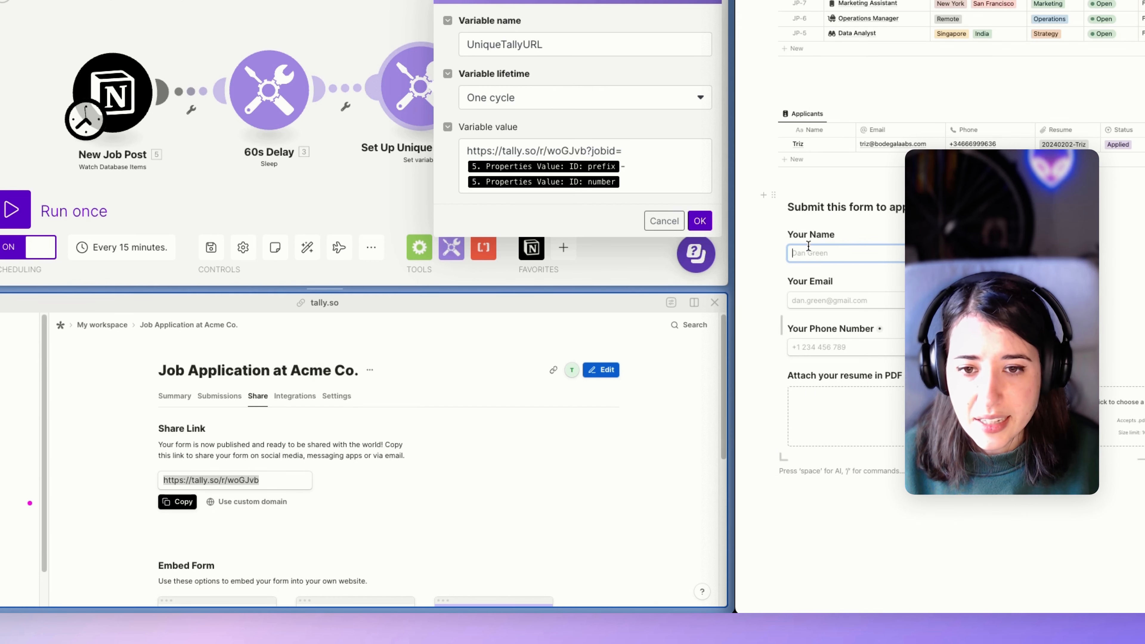
left_click(774, 196)
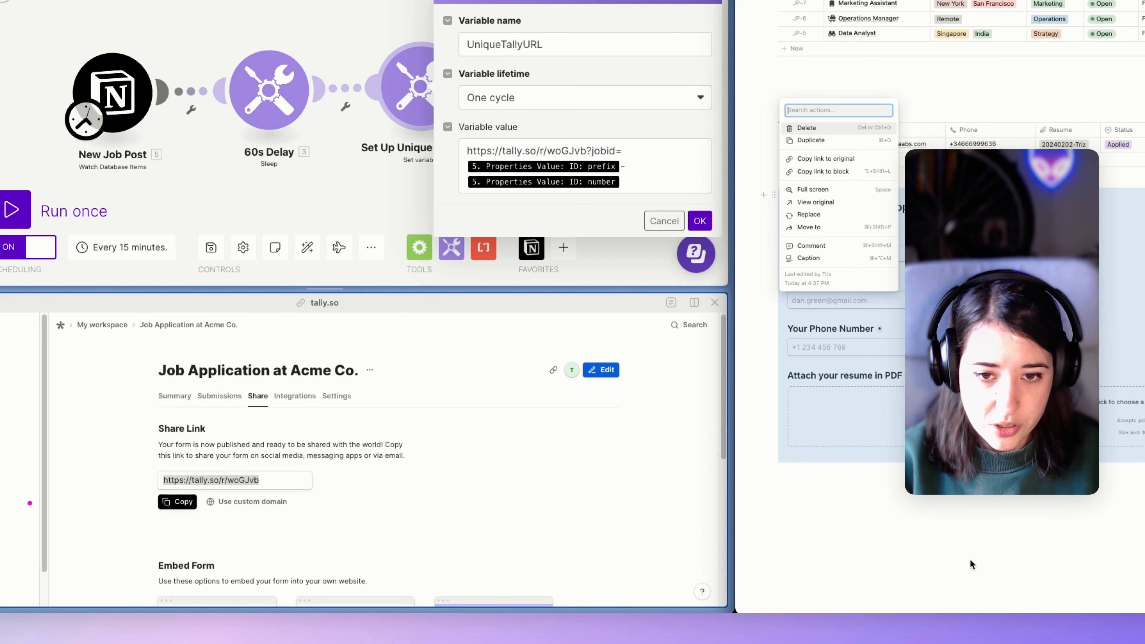
key("Delete")
left_click(414, 197)
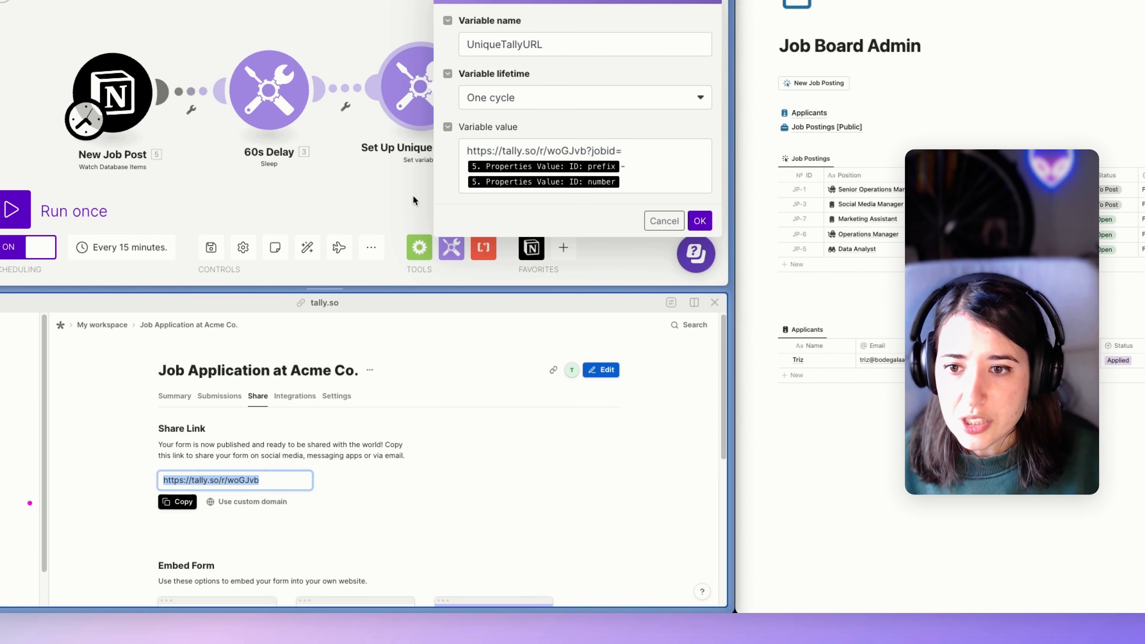
Compare the jobid= parameter in UniqueTallyURL with the Tally hidden field name jobid.
left_click(532, 142)
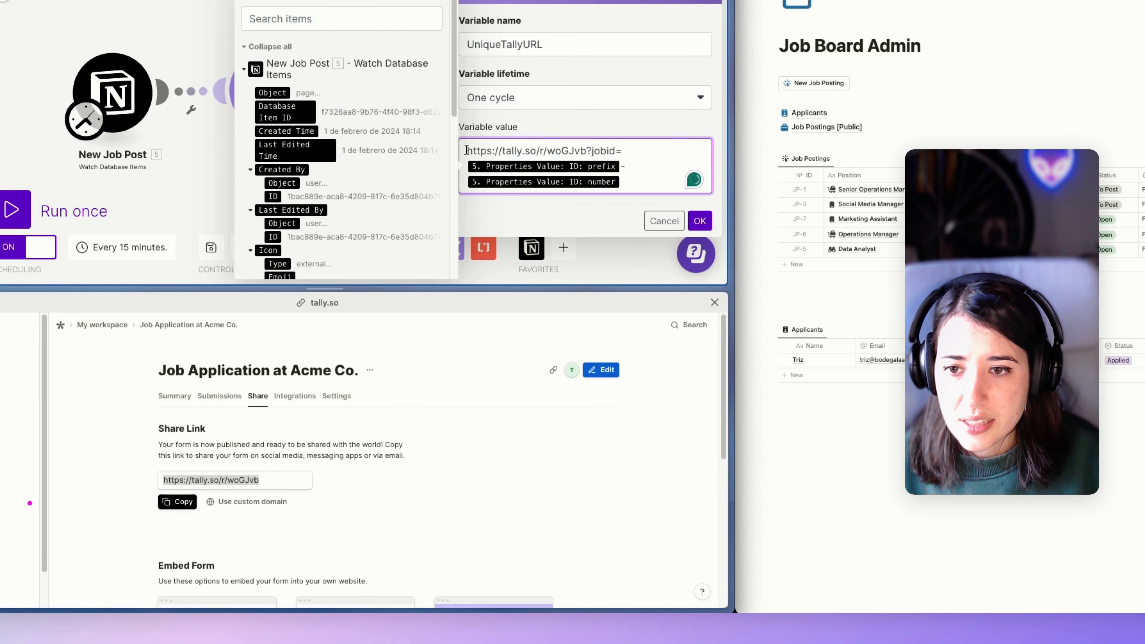
left_click_drag(467, 150, 590, 149)
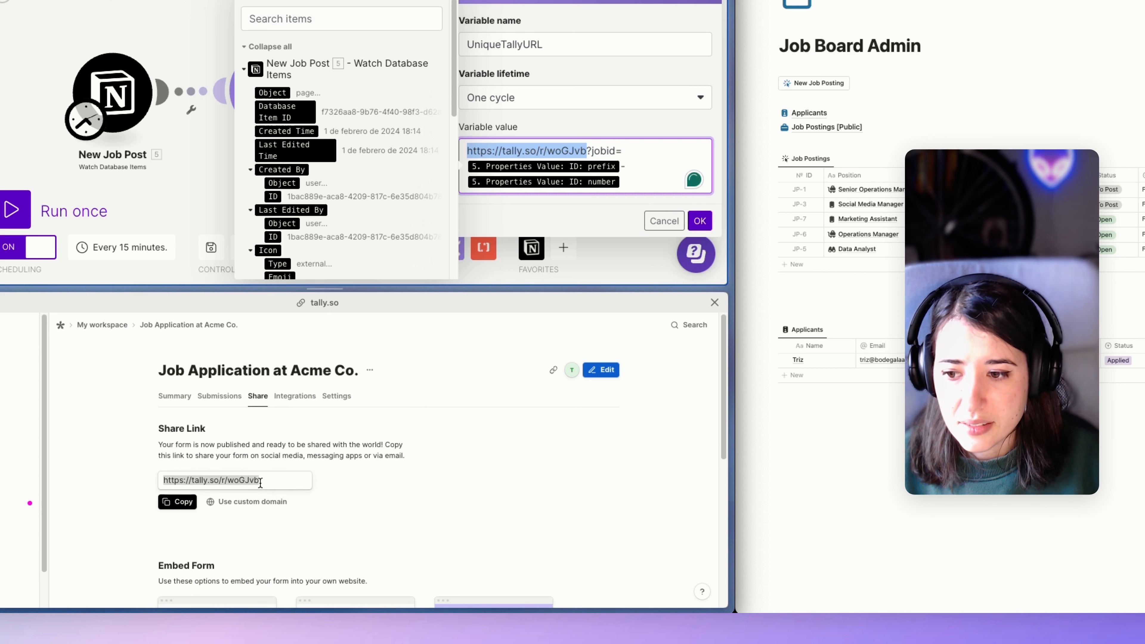
left_click(588, 150)
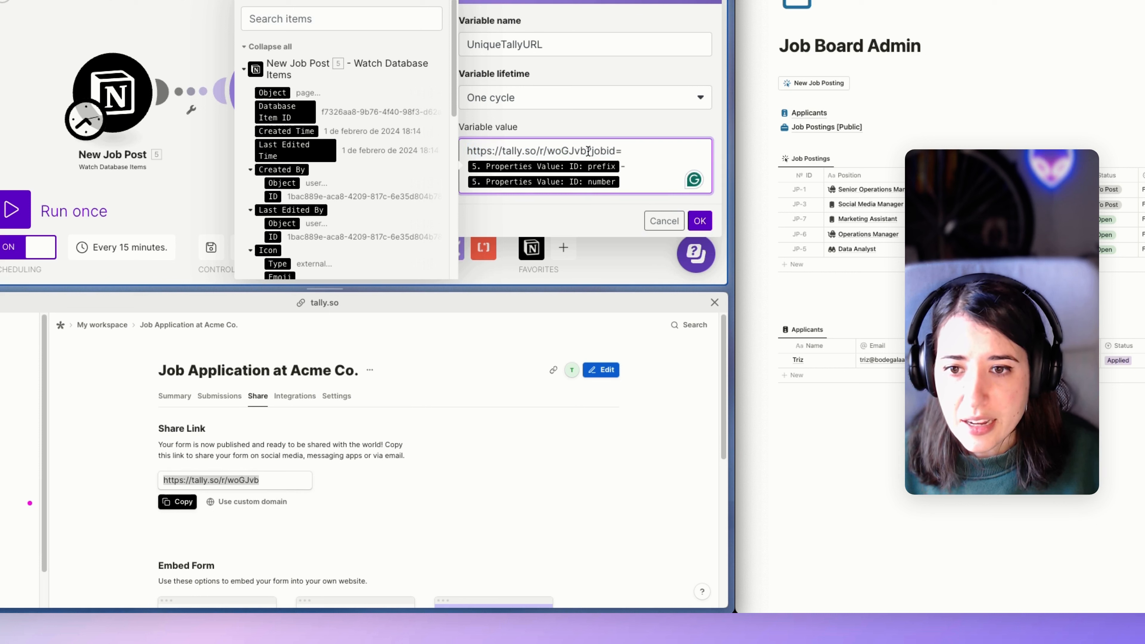
left_click_drag(588, 151, 612, 151)
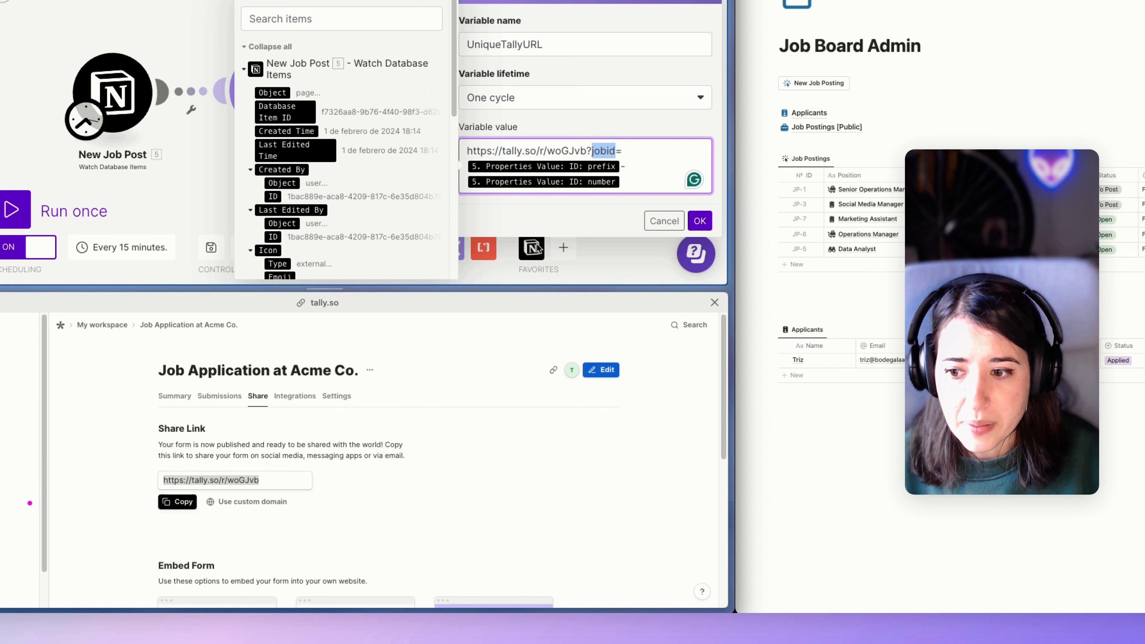
left_click(401, 434)
left_click(586, 369)
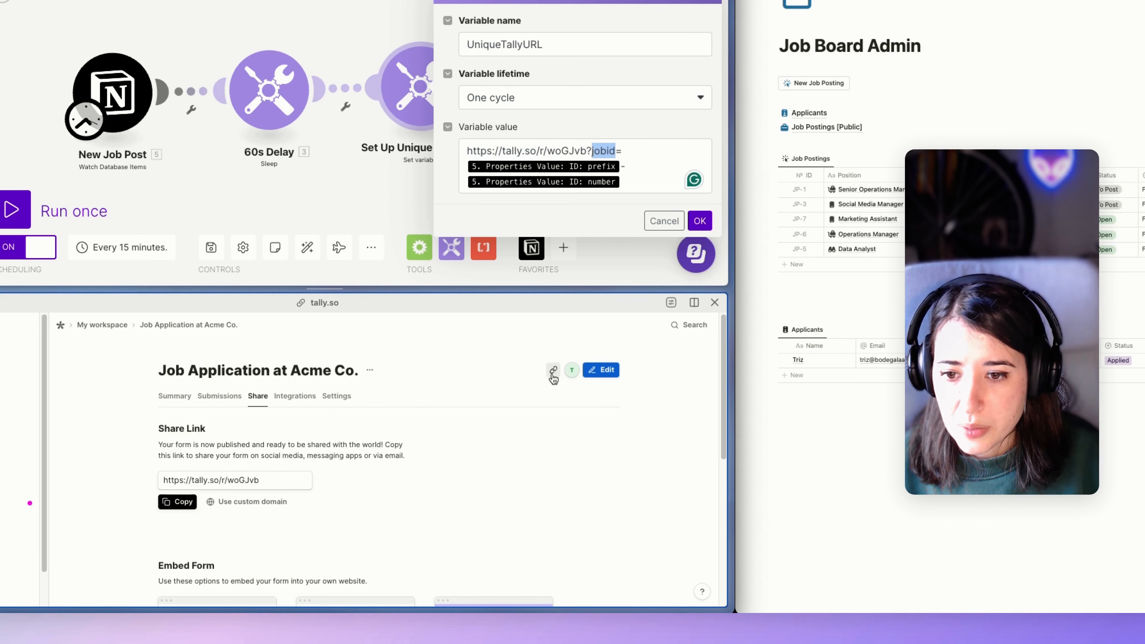
left_click_drag(243, 486, 213, 490)
left_click(634, 157)
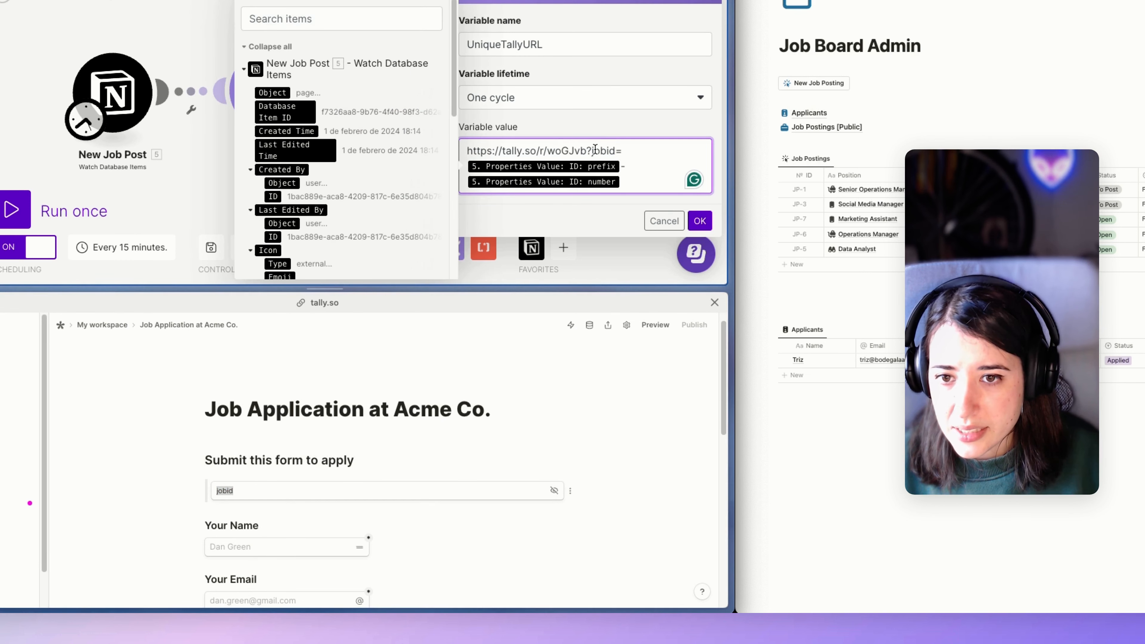
left_click_drag(591, 151, 615, 151)
left_click(620, 152)
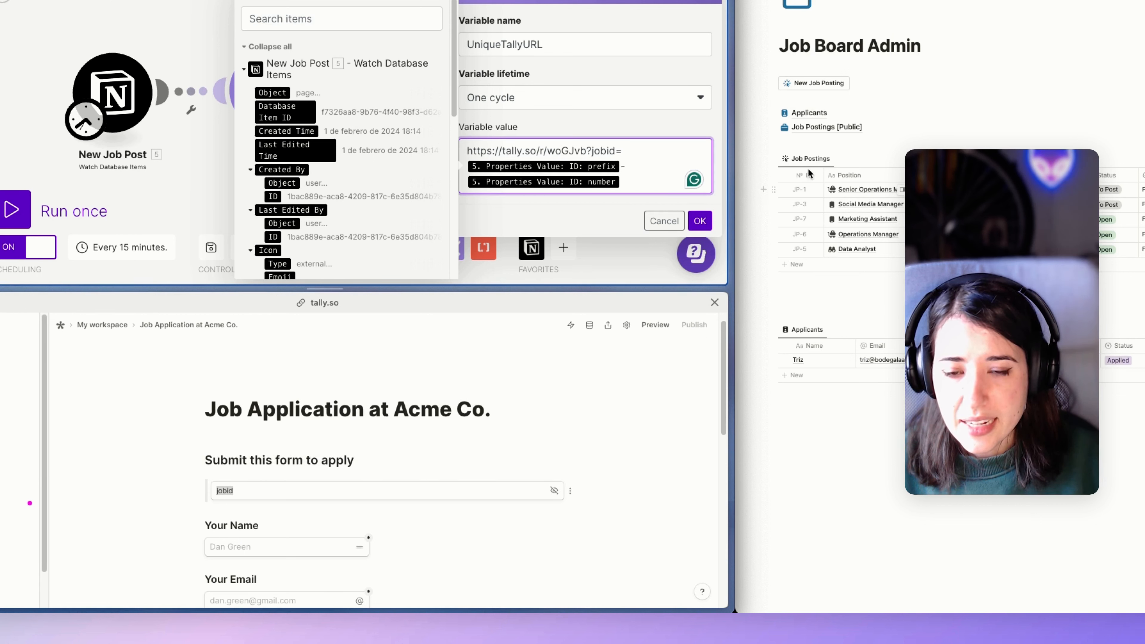
Insert '-' between the ID prefix and number tokens in UniqueTallyURL and save.
left_click(135, 102)
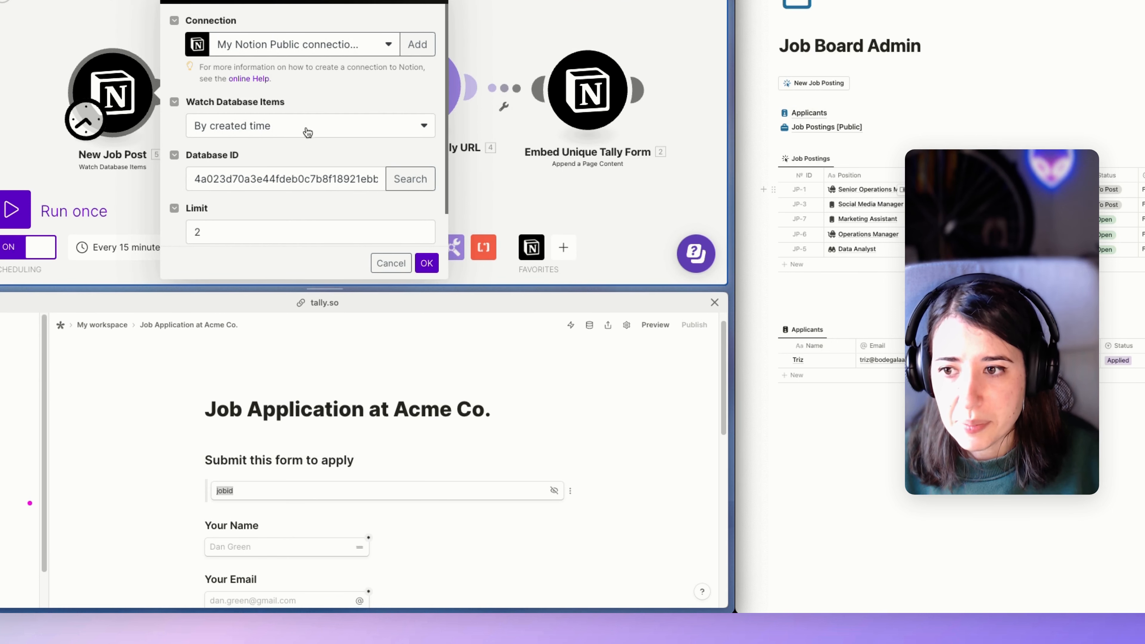
left_click(454, 91)
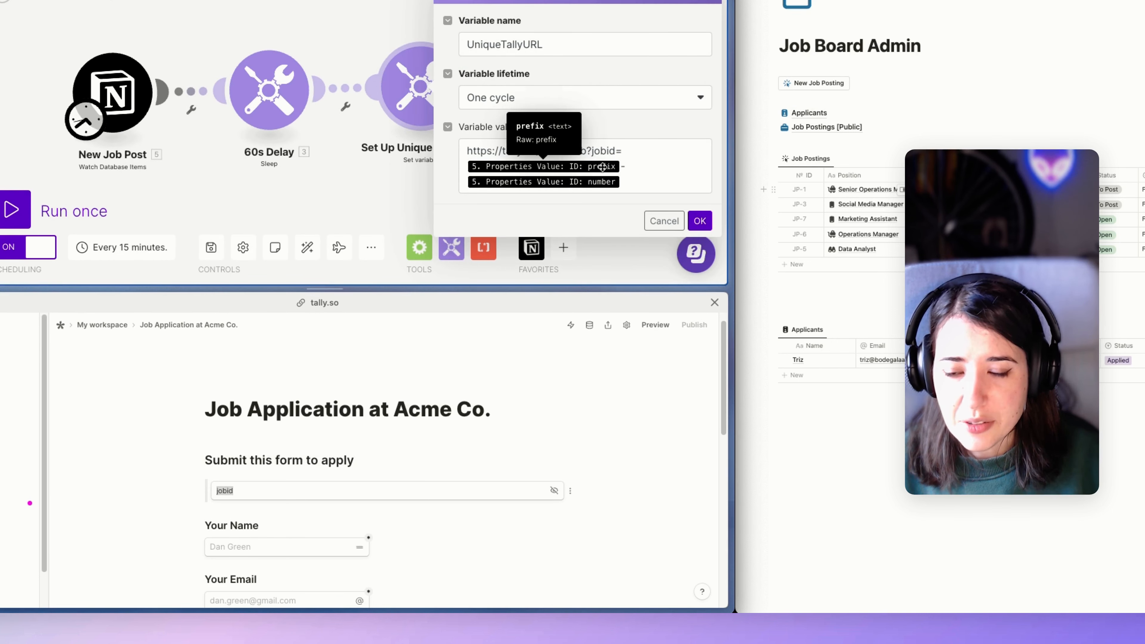
left_click(625, 172)
type("-")
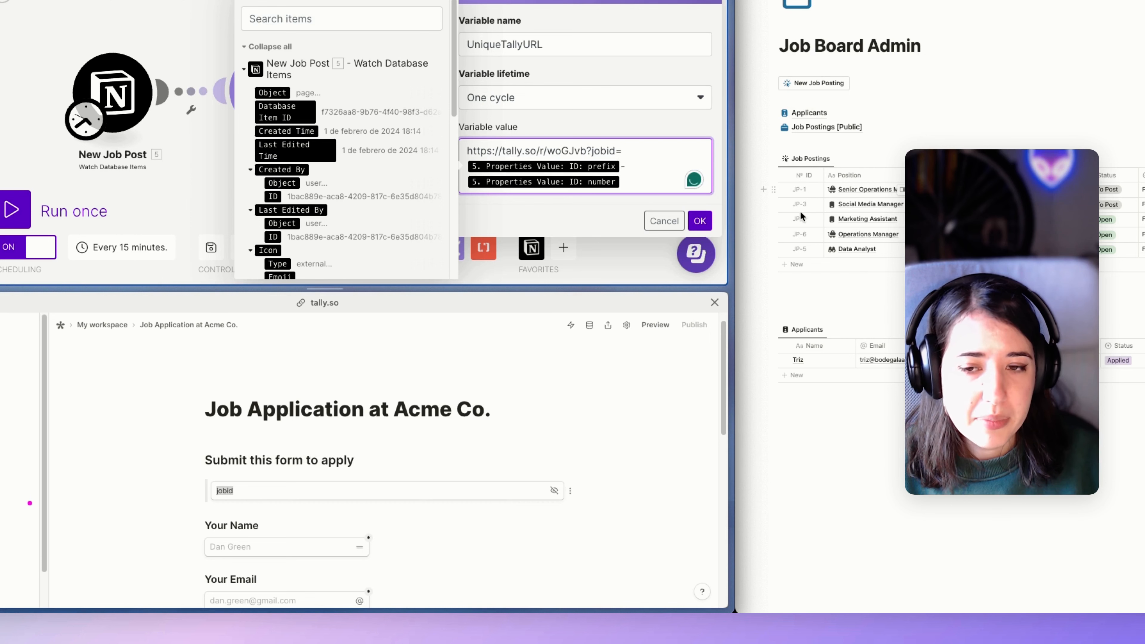
left_click_drag(633, 167, 480, 170)
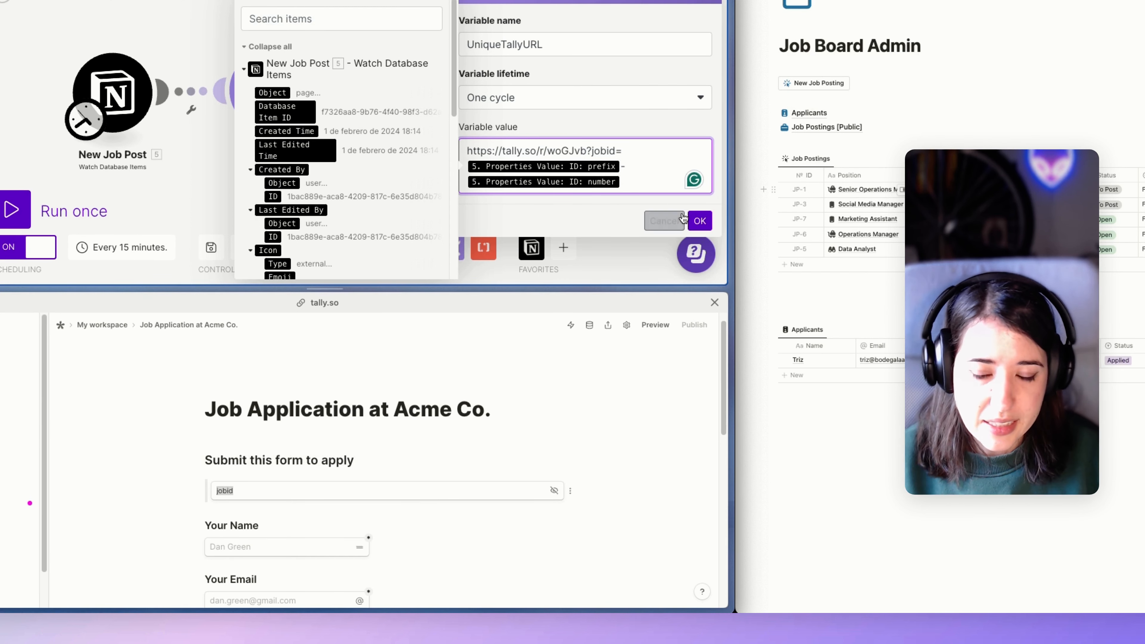
left_click(691, 222)
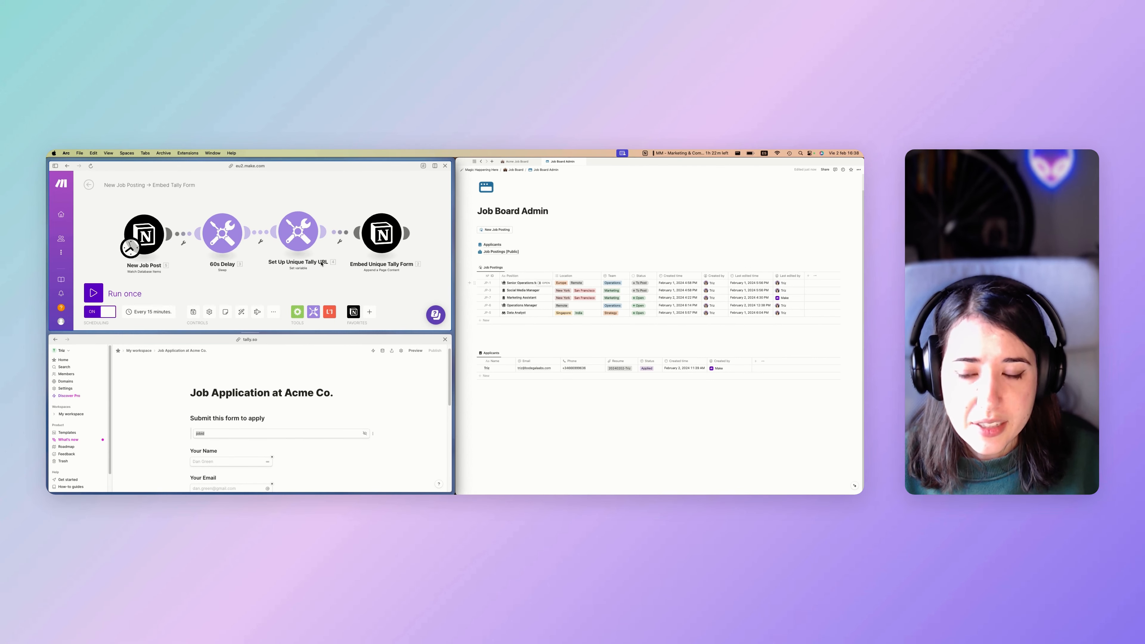
Verify the mapped URL in the Embed Unique Tally Form module.
left_click(299, 233)
left_click(202, 418)
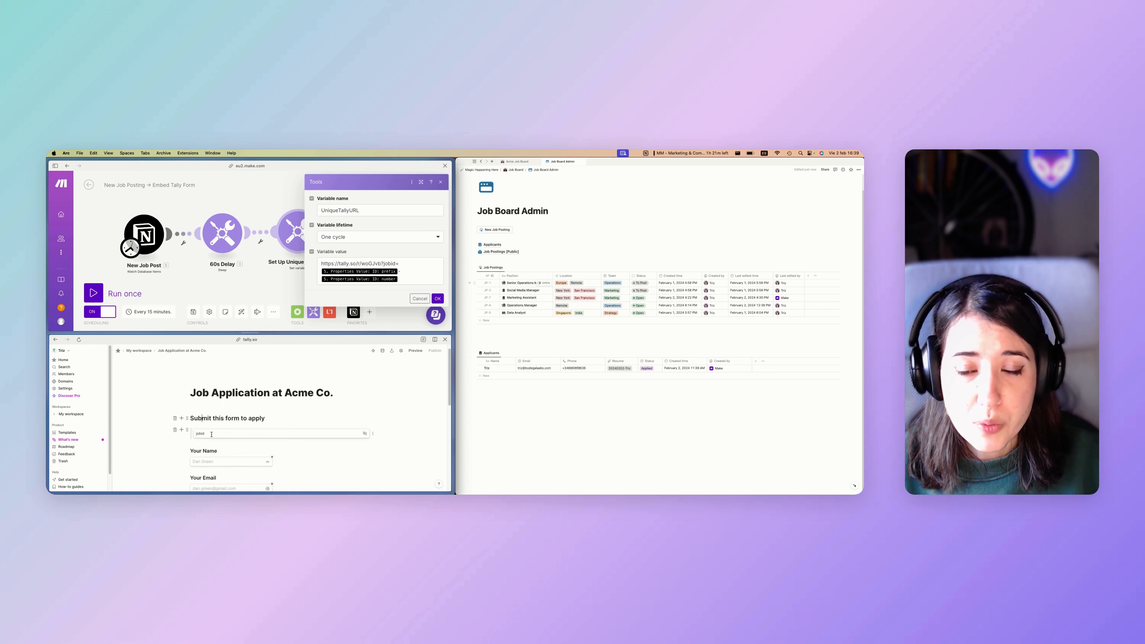
left_click(437, 299)
left_click(381, 234)
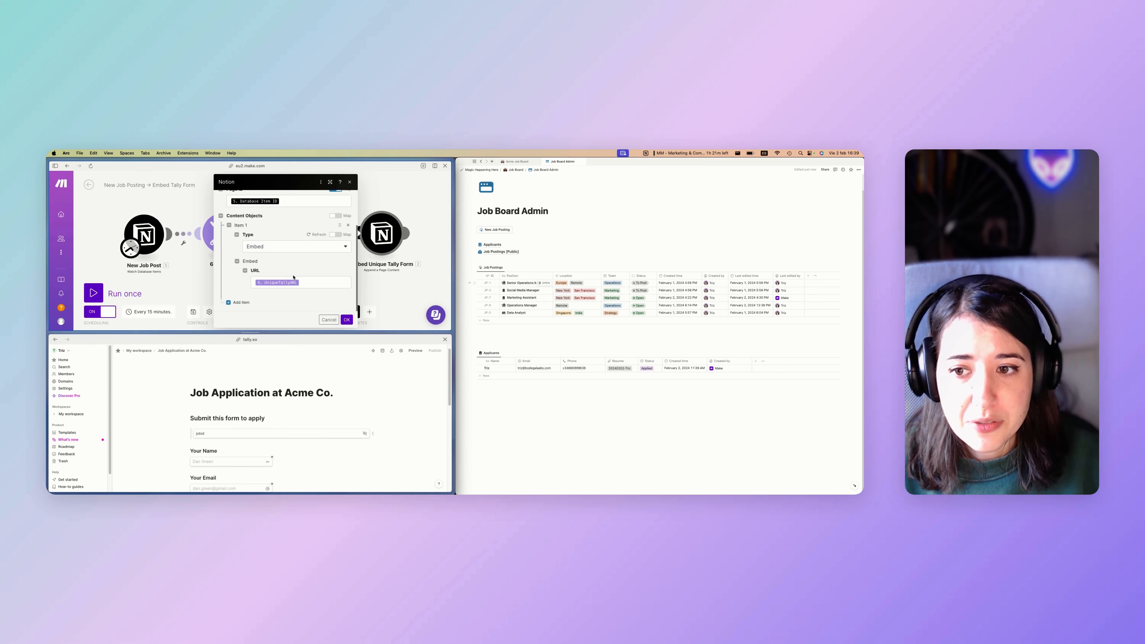
left_click(302, 285)
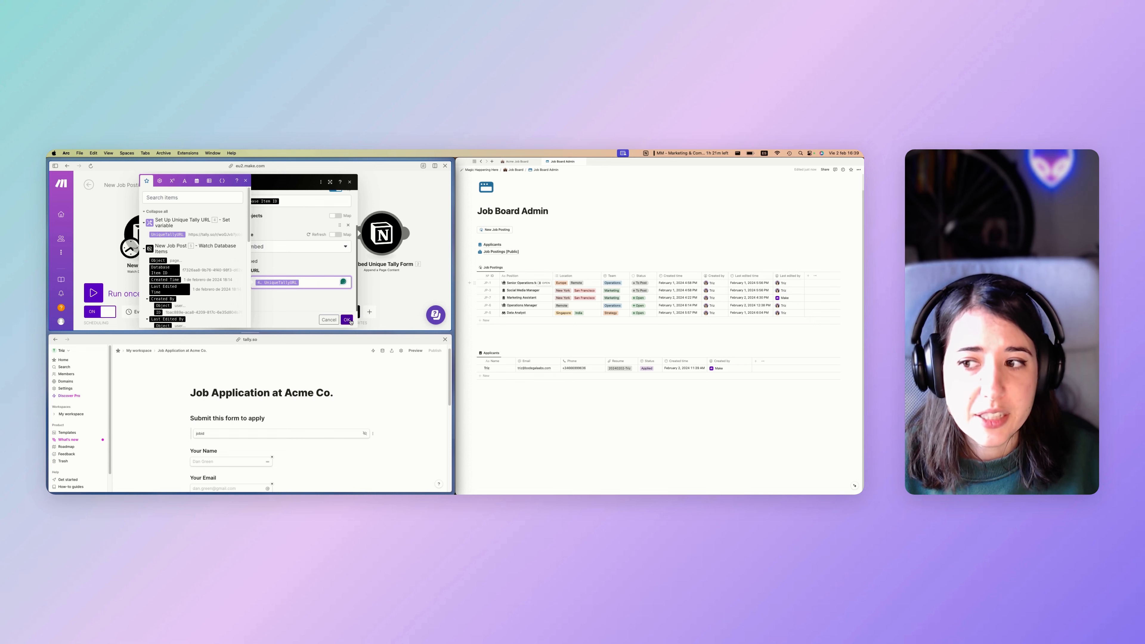
left_click(347, 320)
left_click(506, 236)
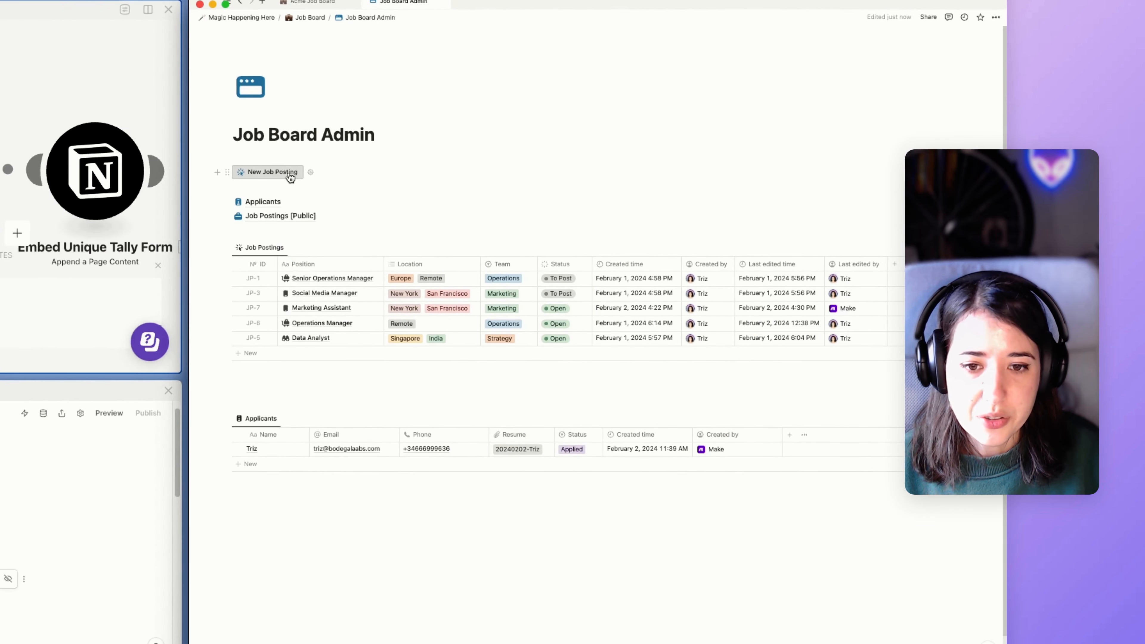
Create a job posting titled Executive Assistant with team Strategy and locations Europe and Remote.
left_click(289, 174)
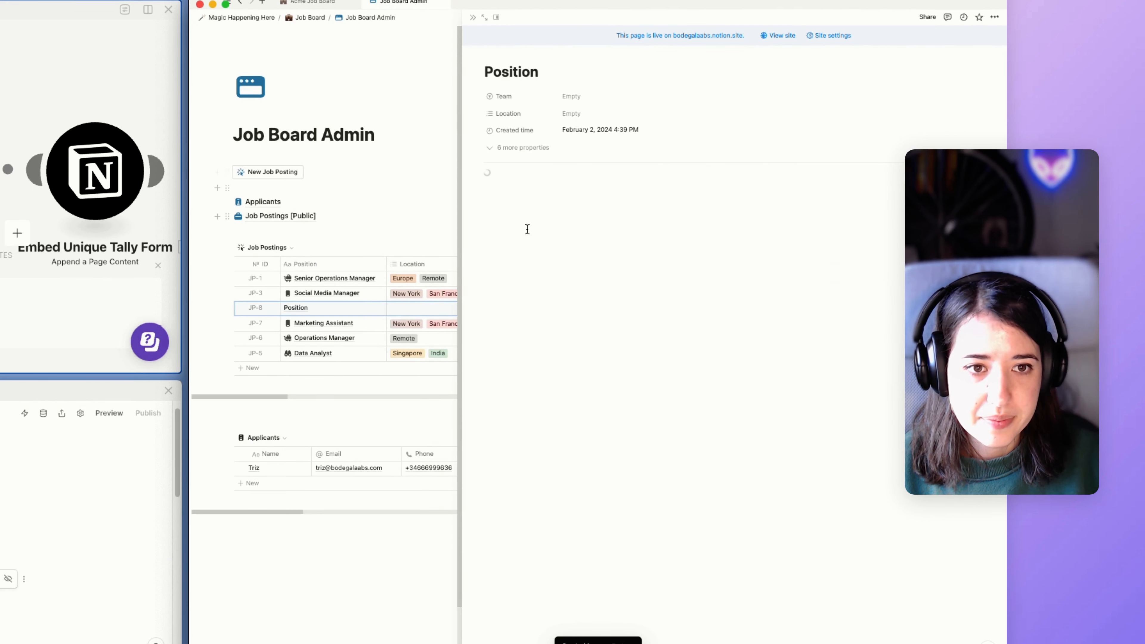
double_click(551, 77)
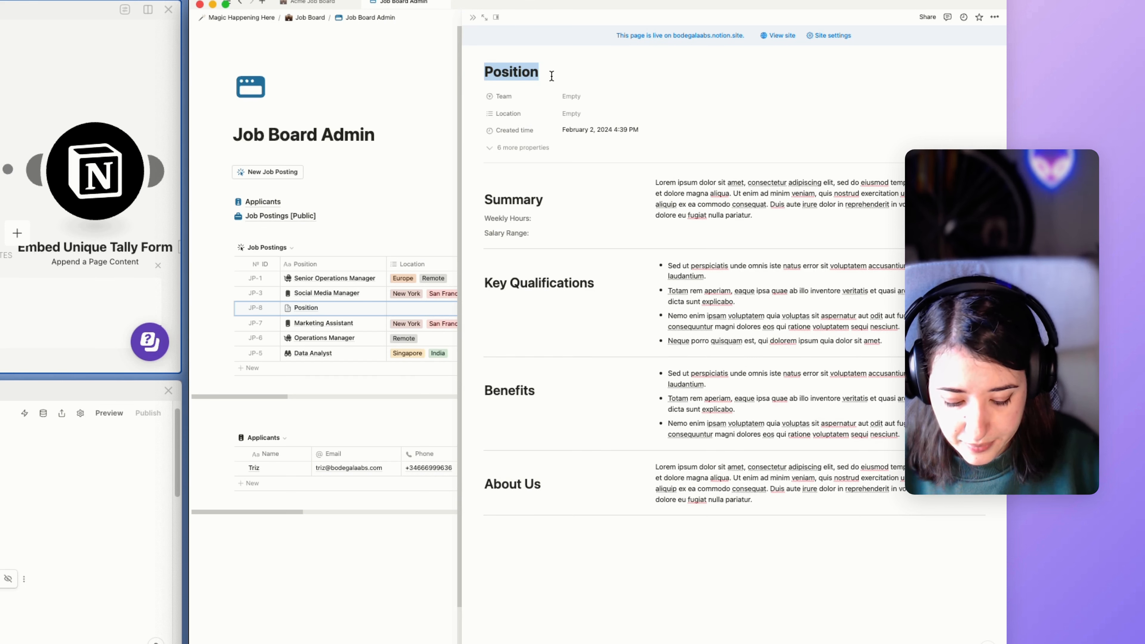
type("Executive")
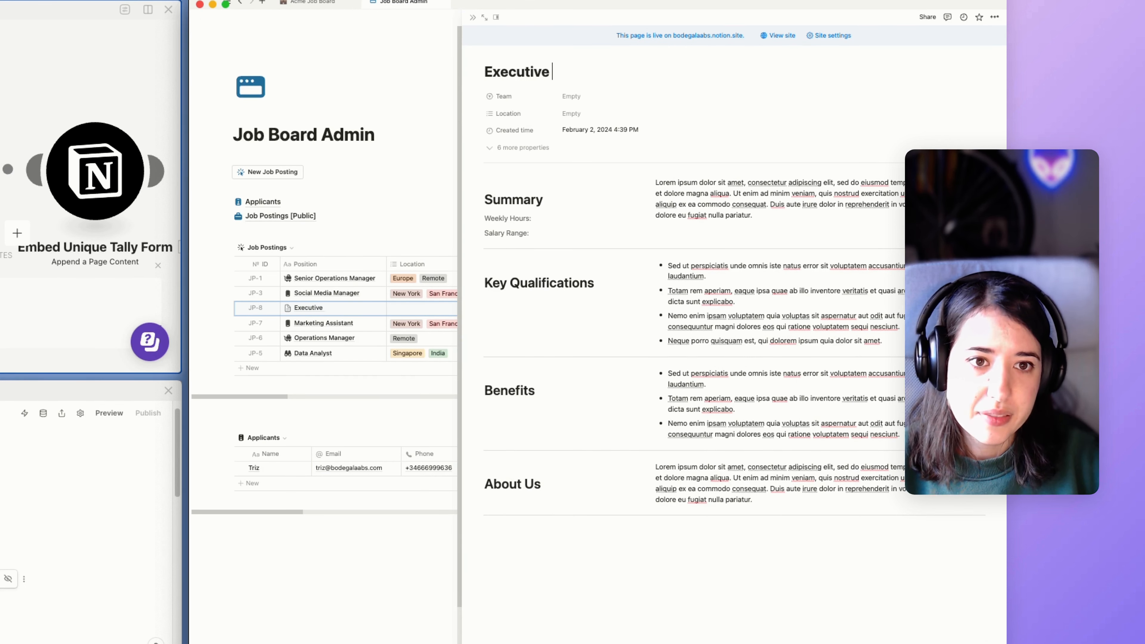
type(" Assistant")
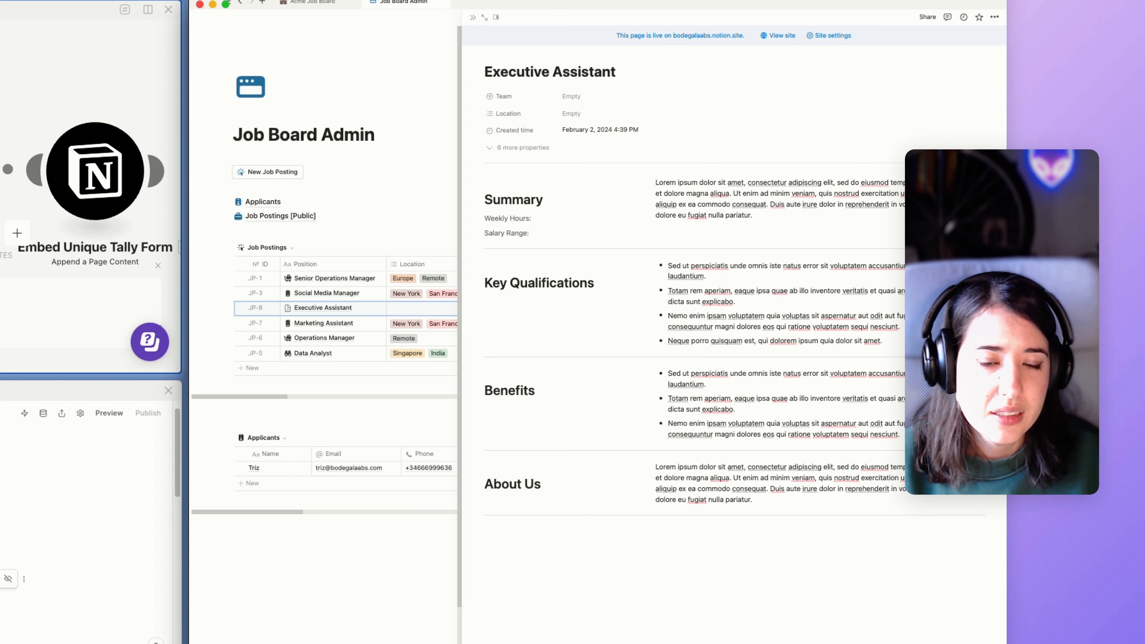
left_click(571, 97)
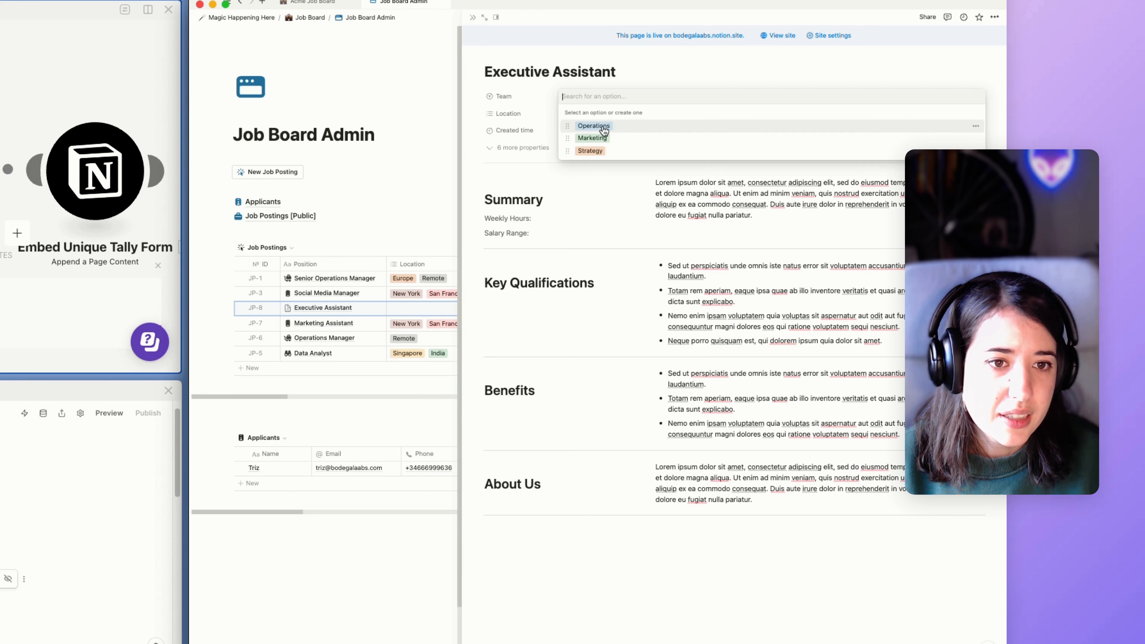
left_click(590, 150)
left_click(587, 113)
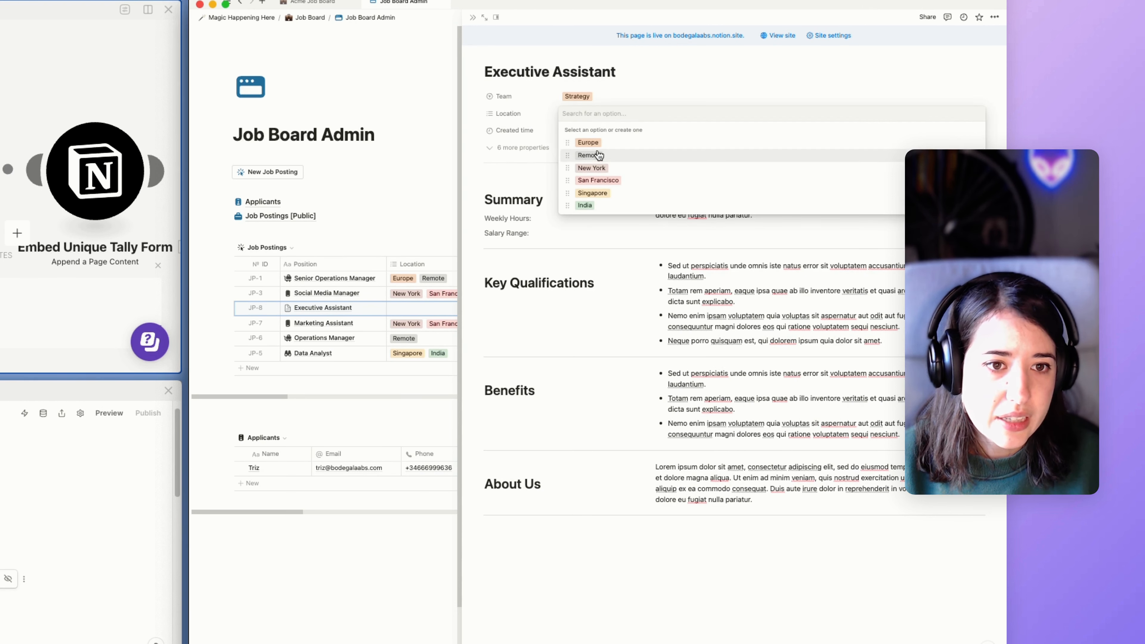
left_click(588, 142)
left_click(589, 142)
left_click(621, 88)
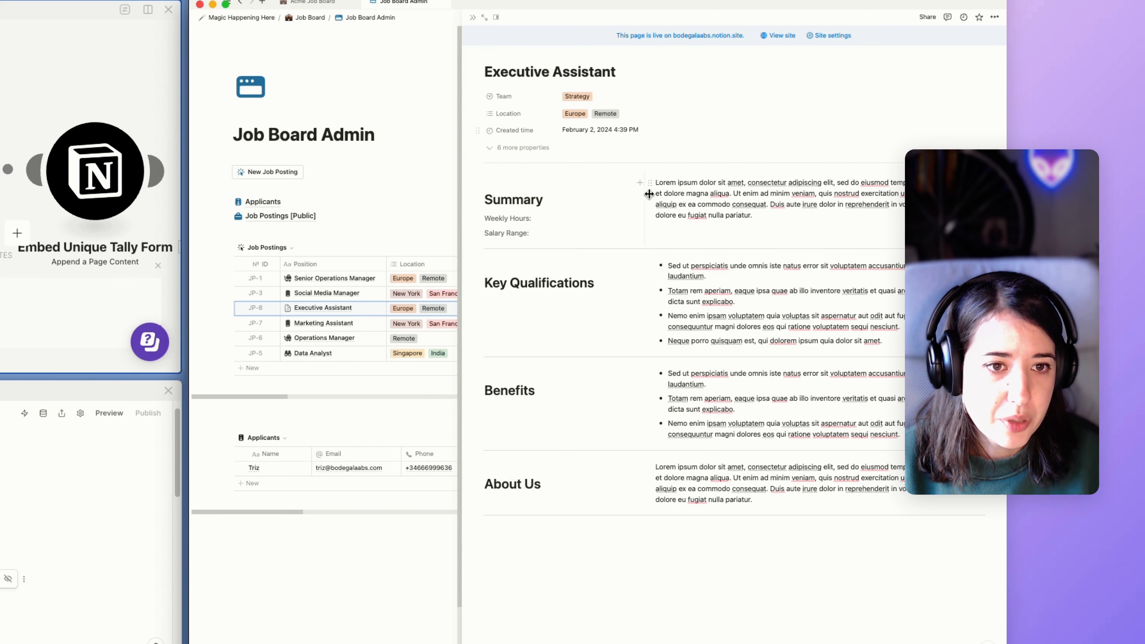
Give the job page a binoculars icon from the icon library.
left_click(500, 53)
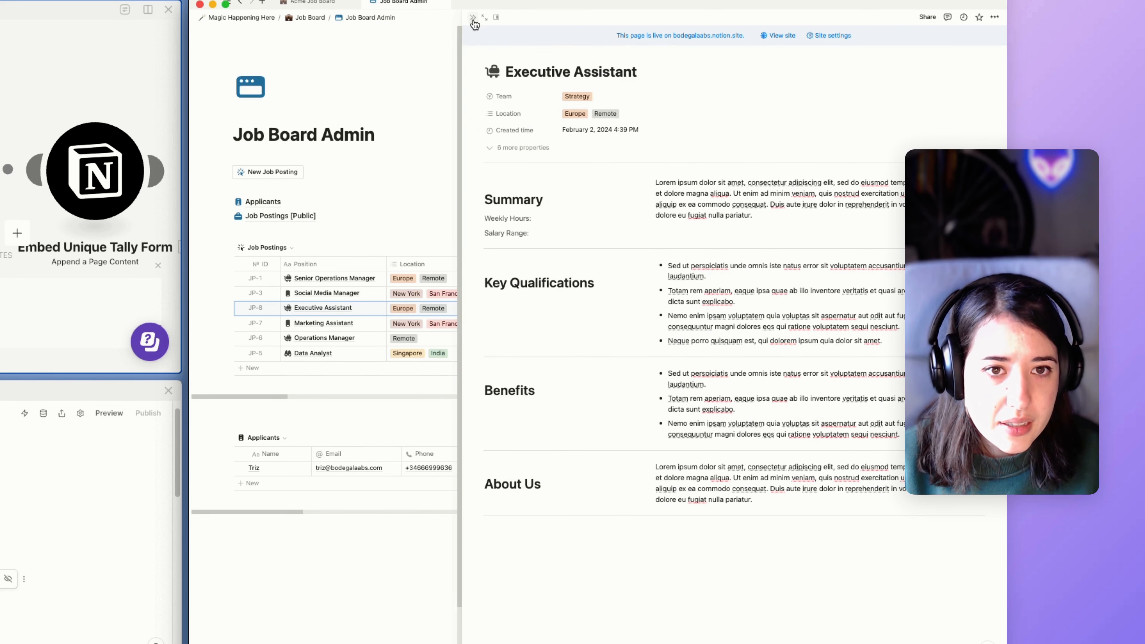
left_click(499, 79)
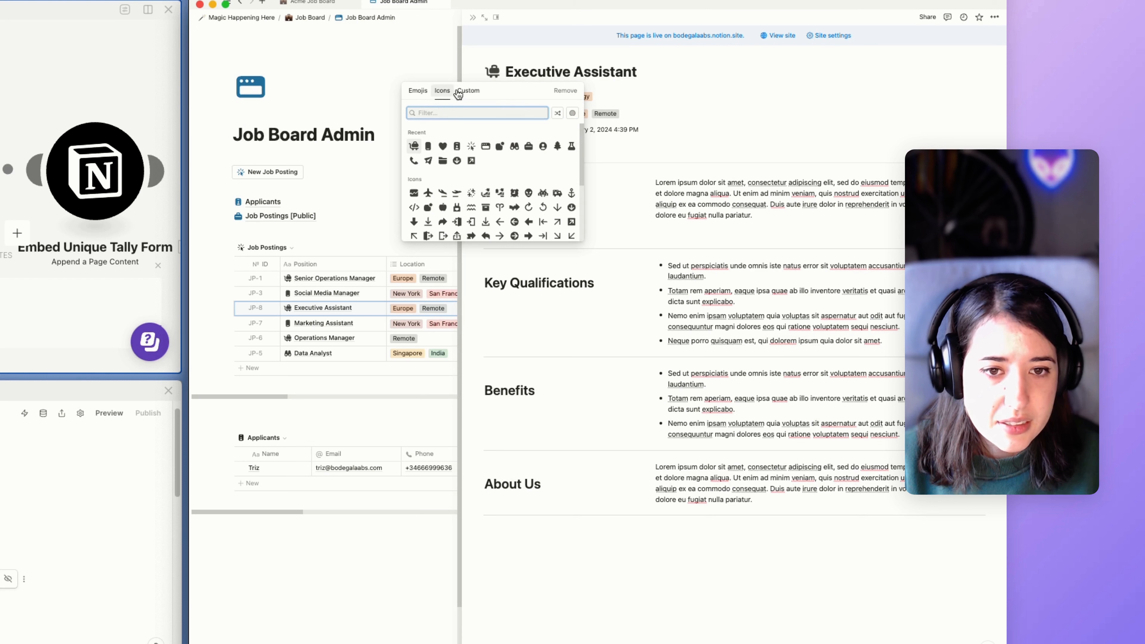
left_click(498, 72)
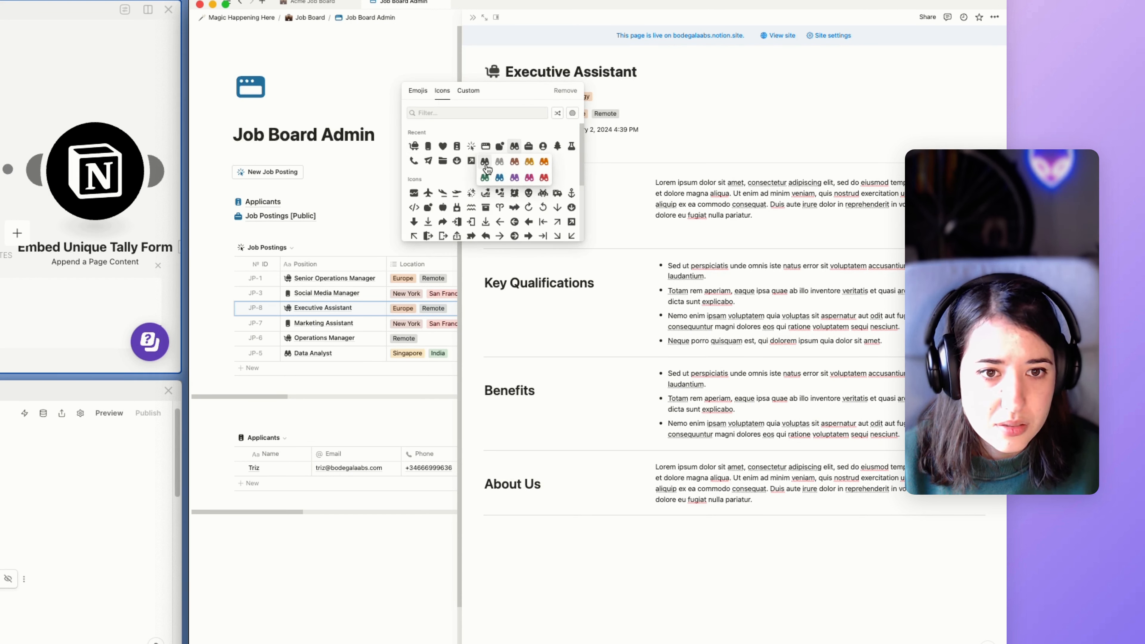
left_click(516, 148)
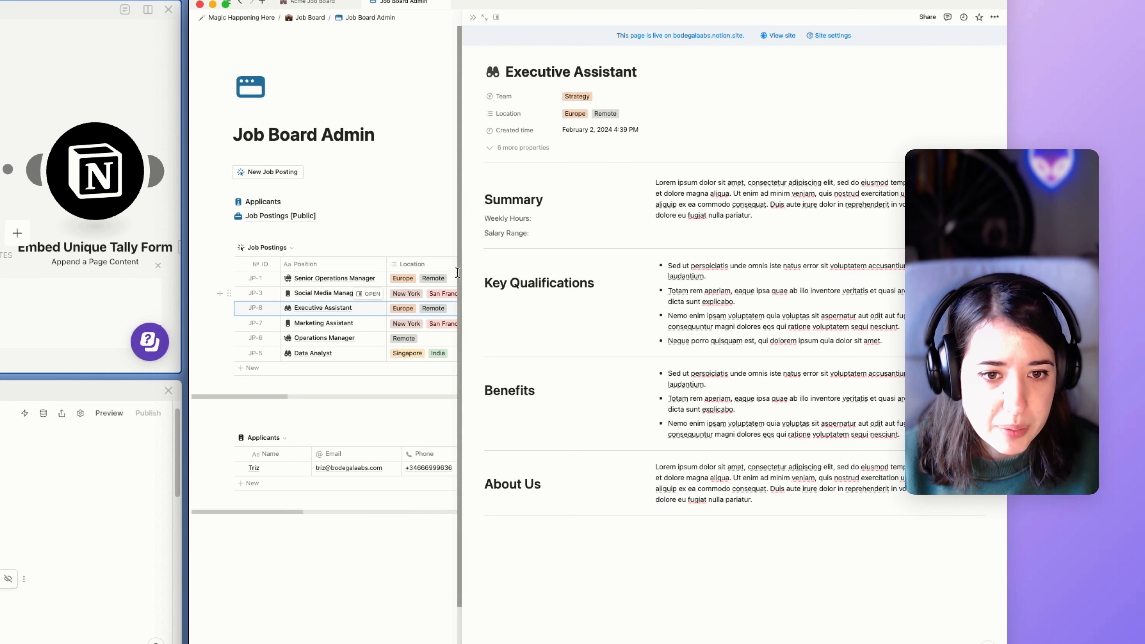
Set the posting's status to Open and check it on the Acme Job Board page.
scroll(359, 273, "right", 3)
scroll(358, 273, "right", 5)
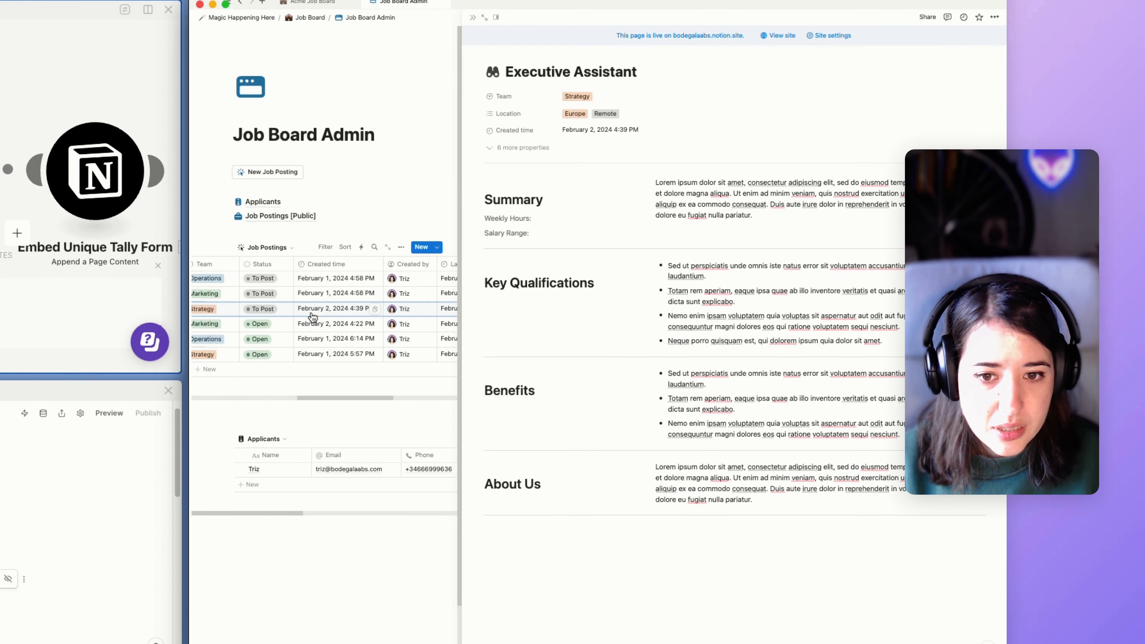
left_click(267, 310)
left_click(272, 377)
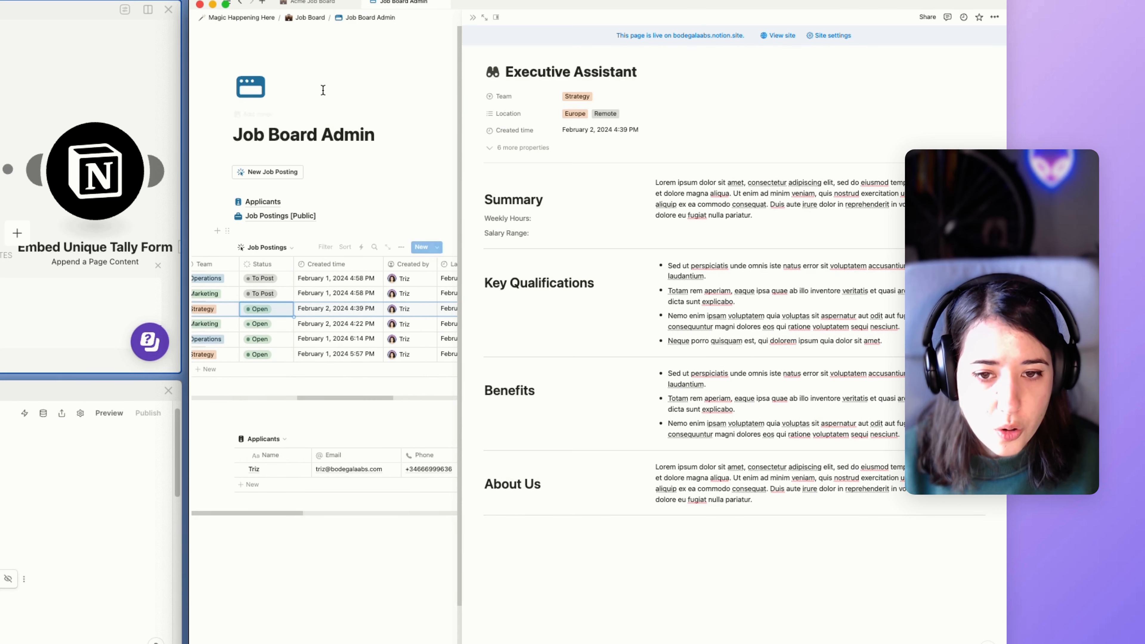
left_click(311, 3)
scroll(461, 347, "down", 6)
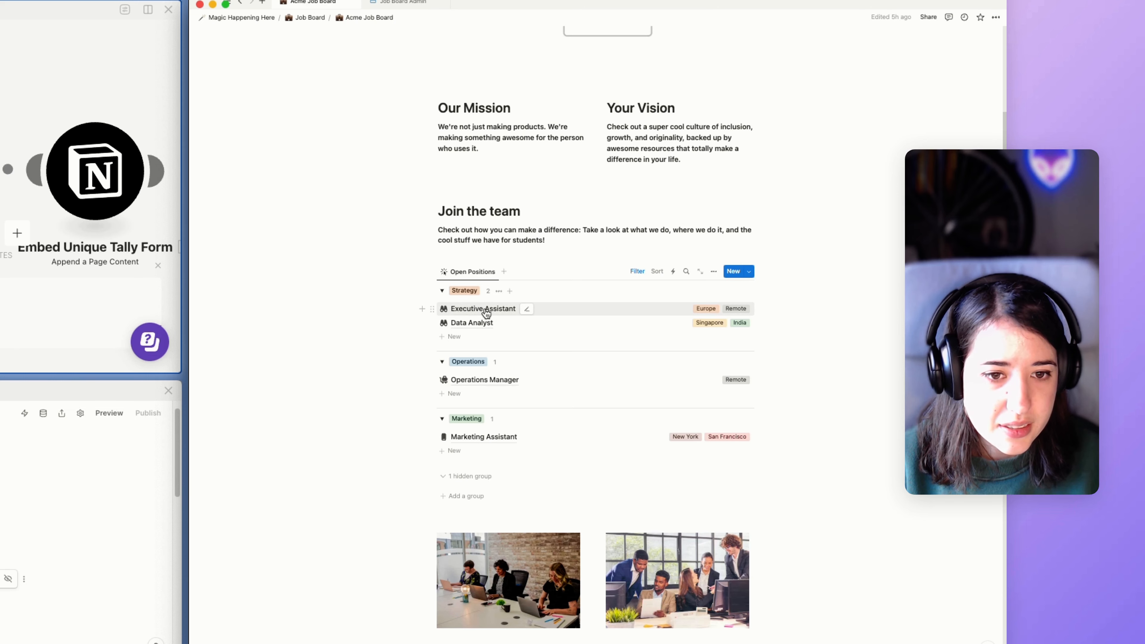
scroll(496, 312, "up", 10)
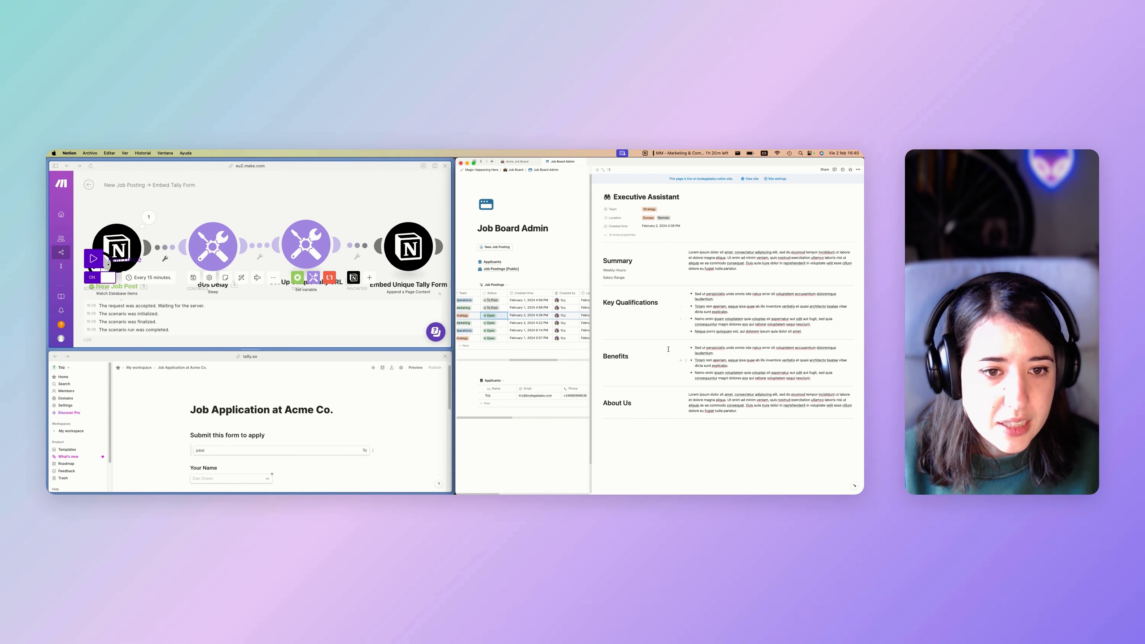
left_click(675, 434)
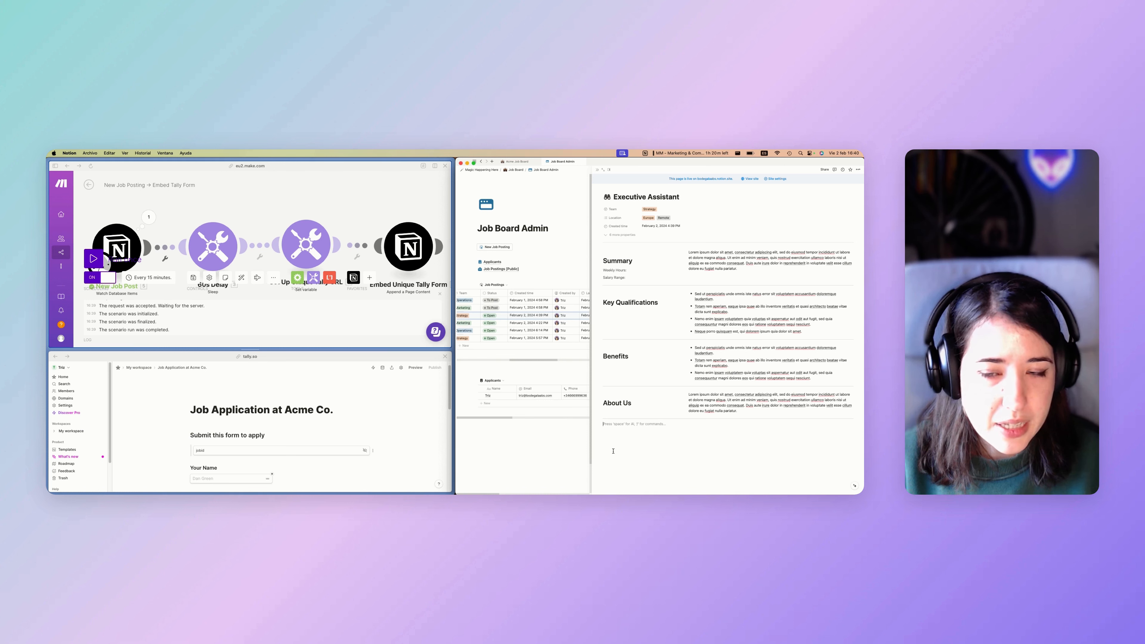
Run the Make scenario once to embed the Tally form in the Executive Assistant page.
left_click(184, 217)
scroll(185, 218, "down", 3)
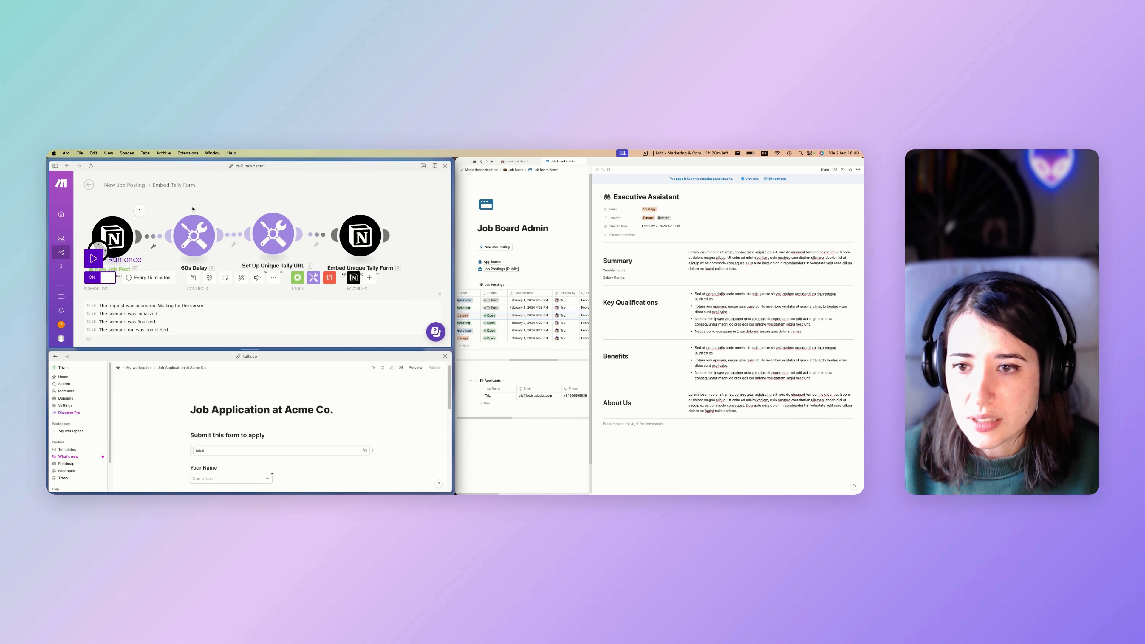
scroll(488, 318, "left", 5)
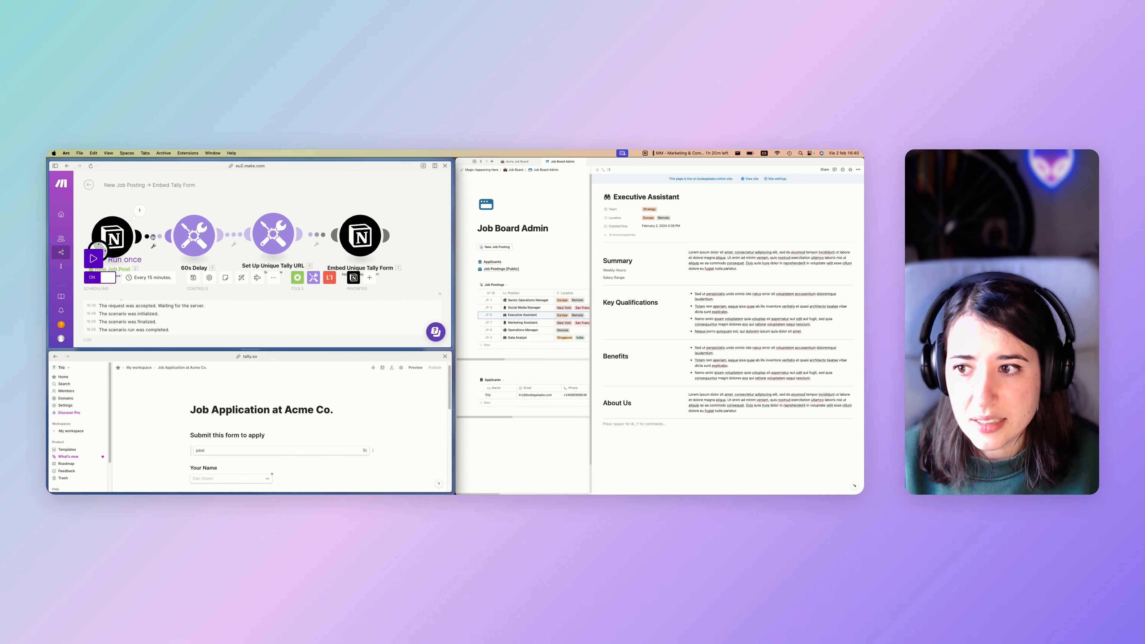
scroll(154, 237, "right", 1)
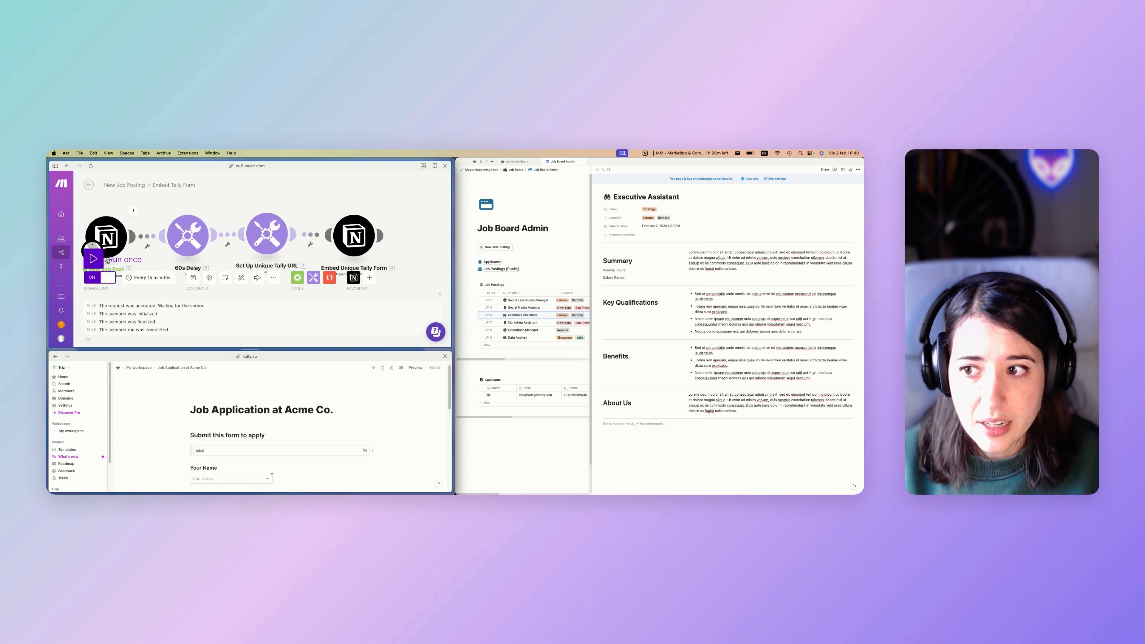
left_click(715, 471)
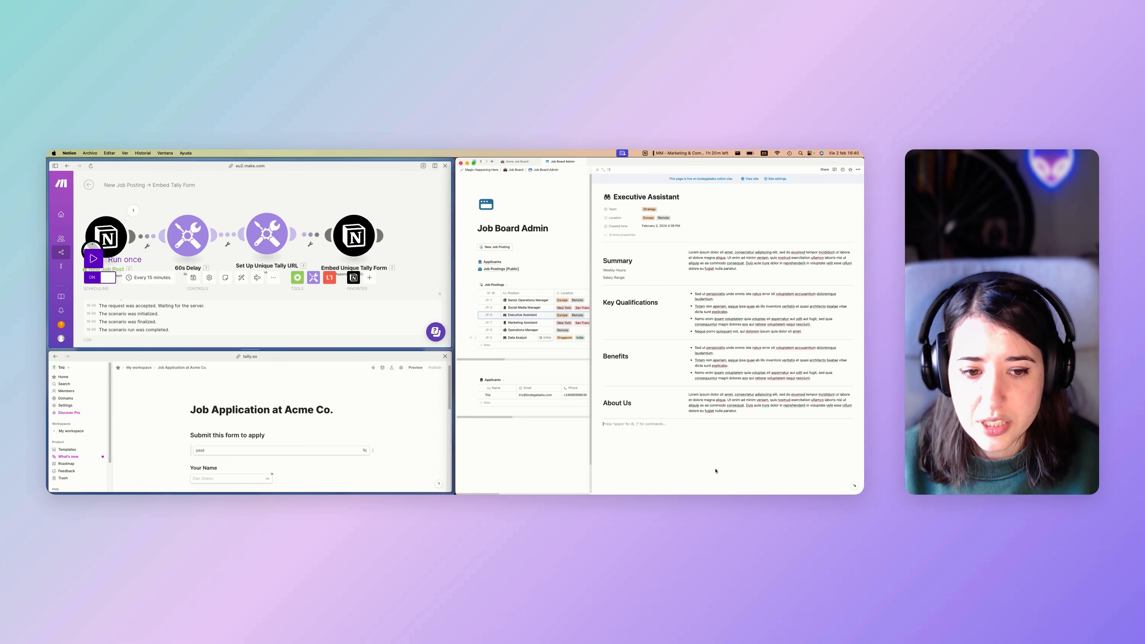
left_click(93, 258)
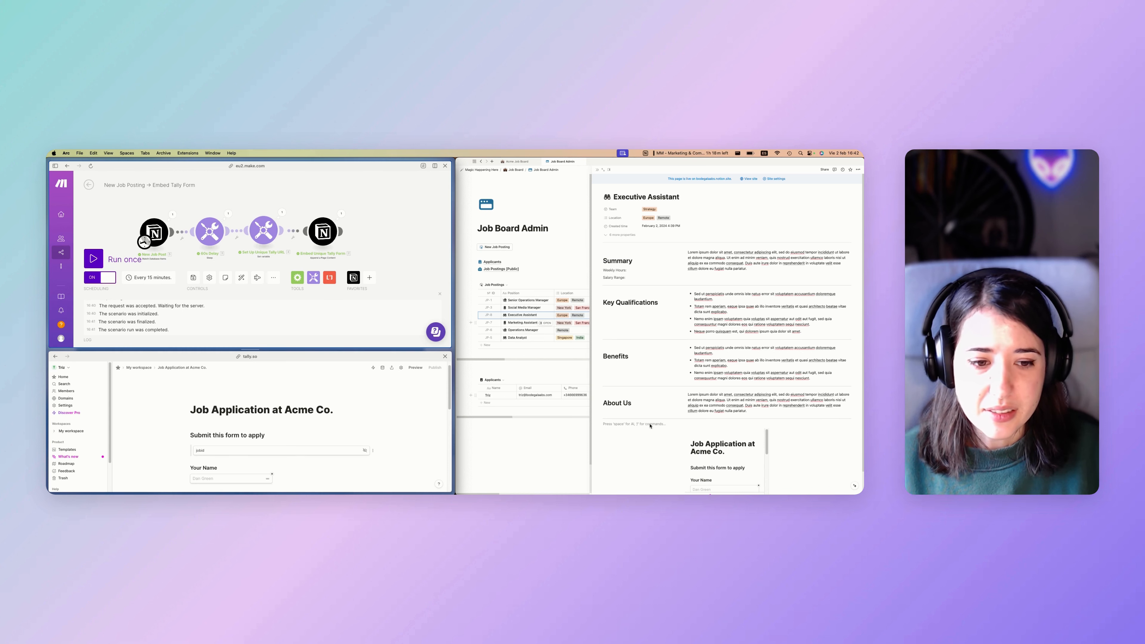
scroll(651, 426, "down", 2)
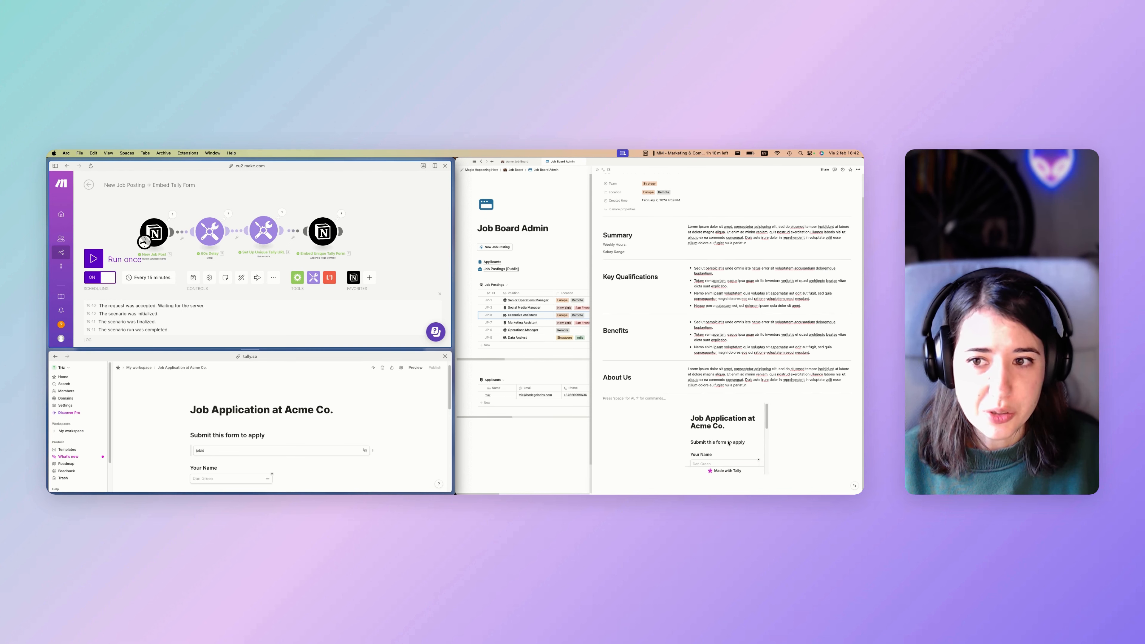
left_click(284, 212)
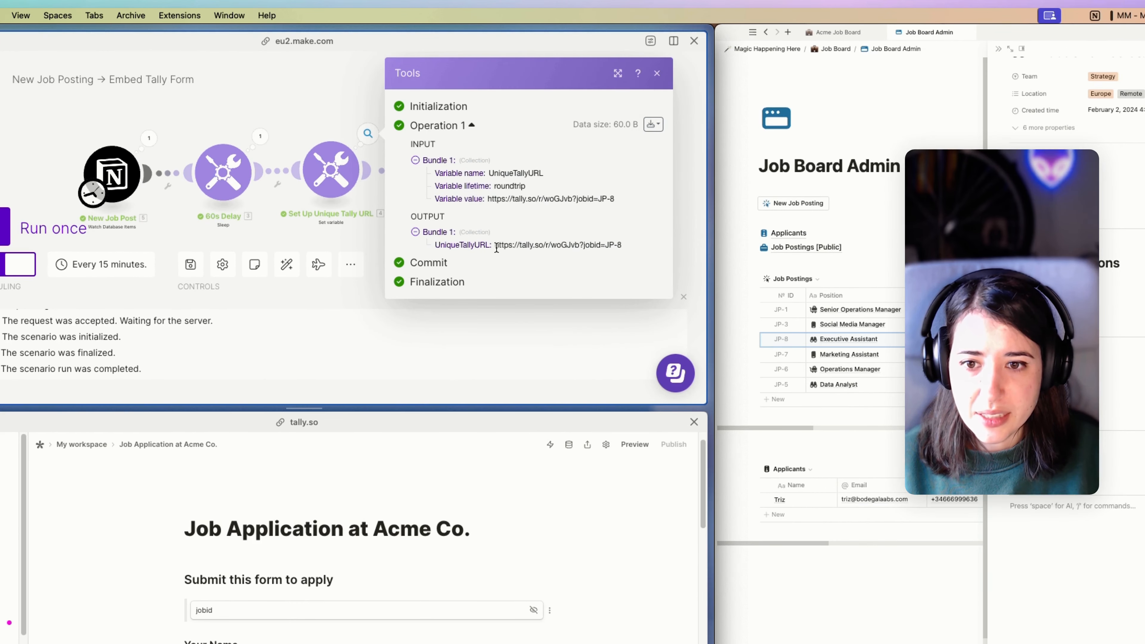
left_click_drag(496, 247, 614, 248)
left_click(614, 248)
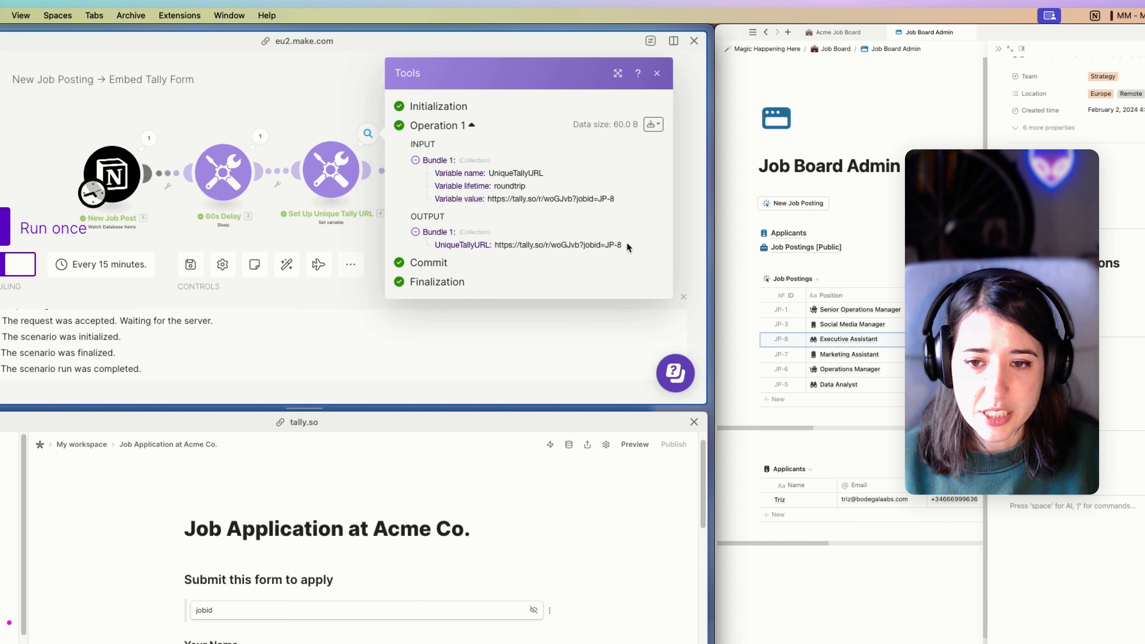
left_click_drag(630, 248, 418, 248)
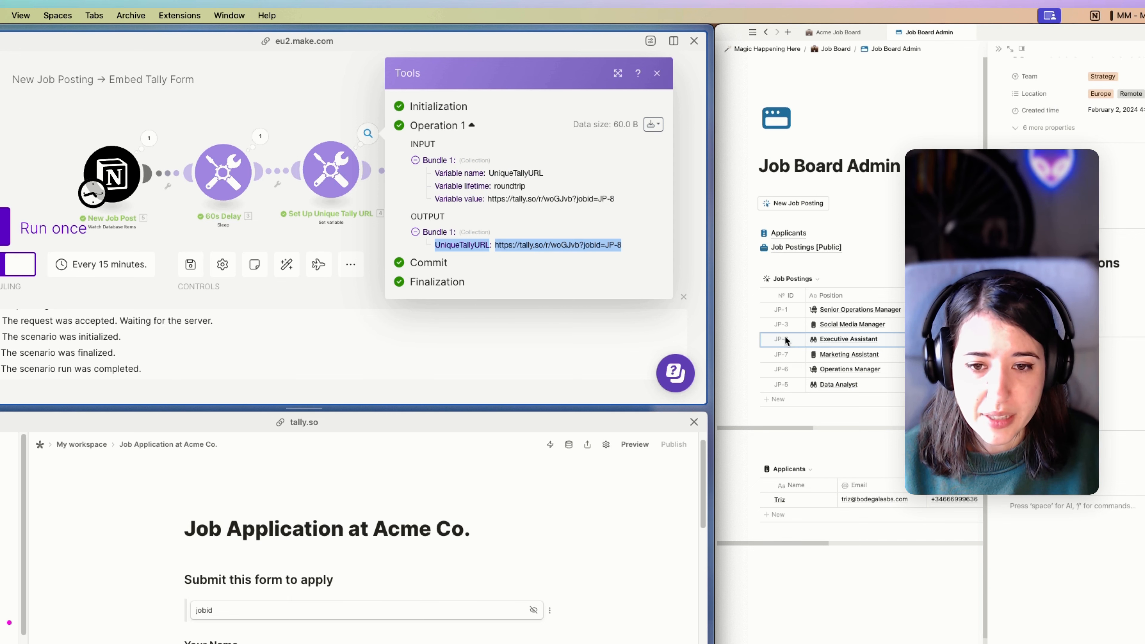
left_click(591, 261)
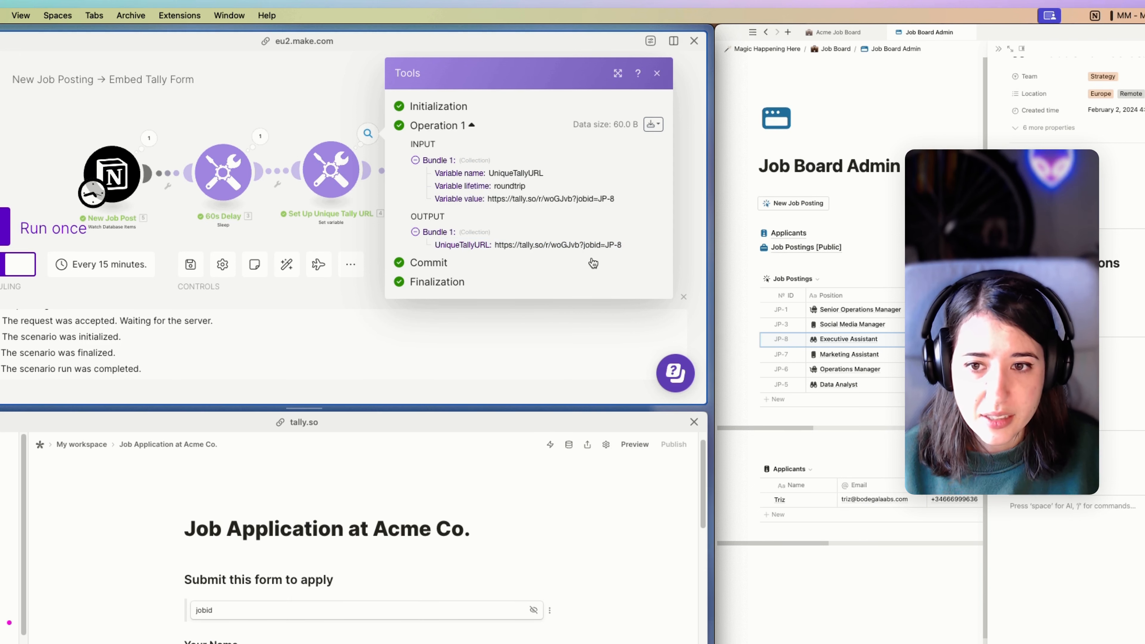
left_click(686, 223)
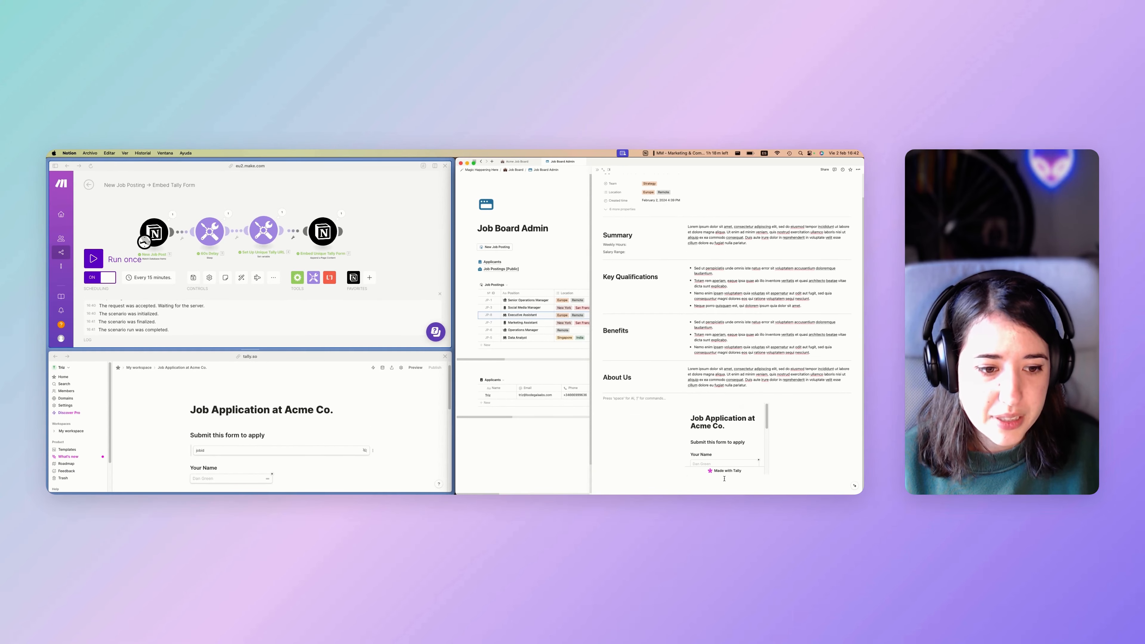
Drag the embedded form to full height and check Tally's Submissions tab.
left_click_drag(729, 477, 731, 493)
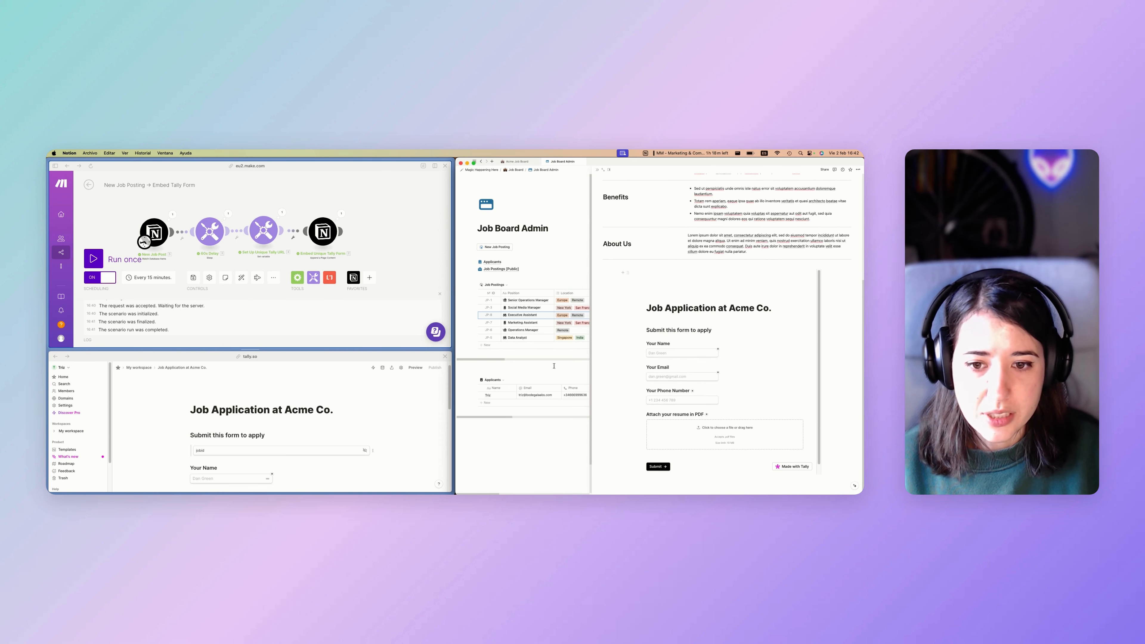
left_click(315, 360)
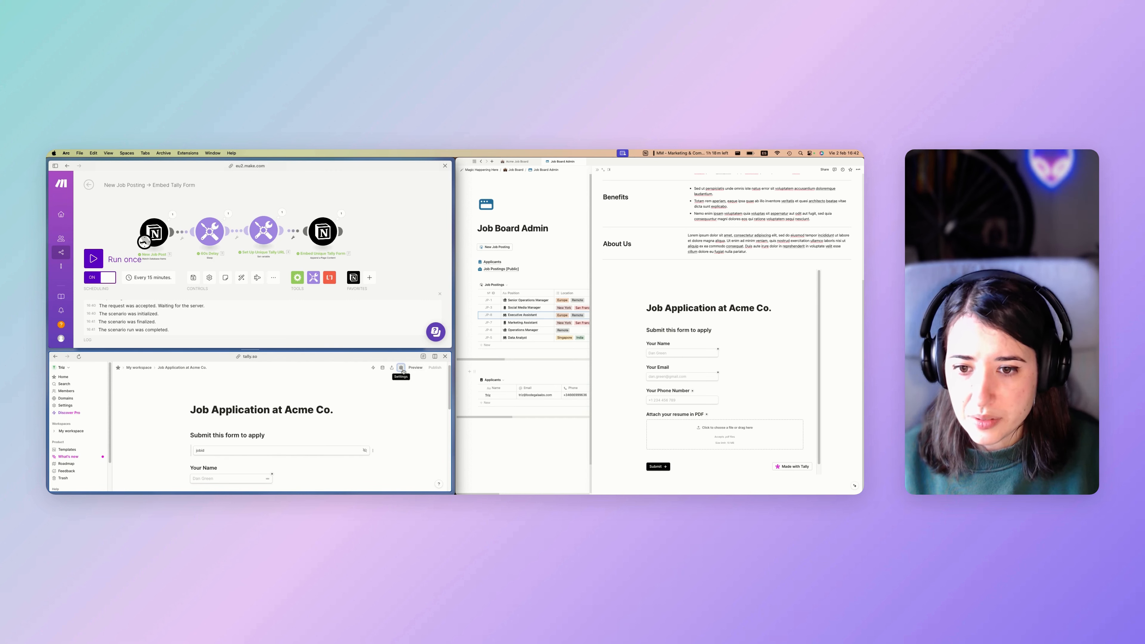
left_click(402, 369)
left_click(198, 403)
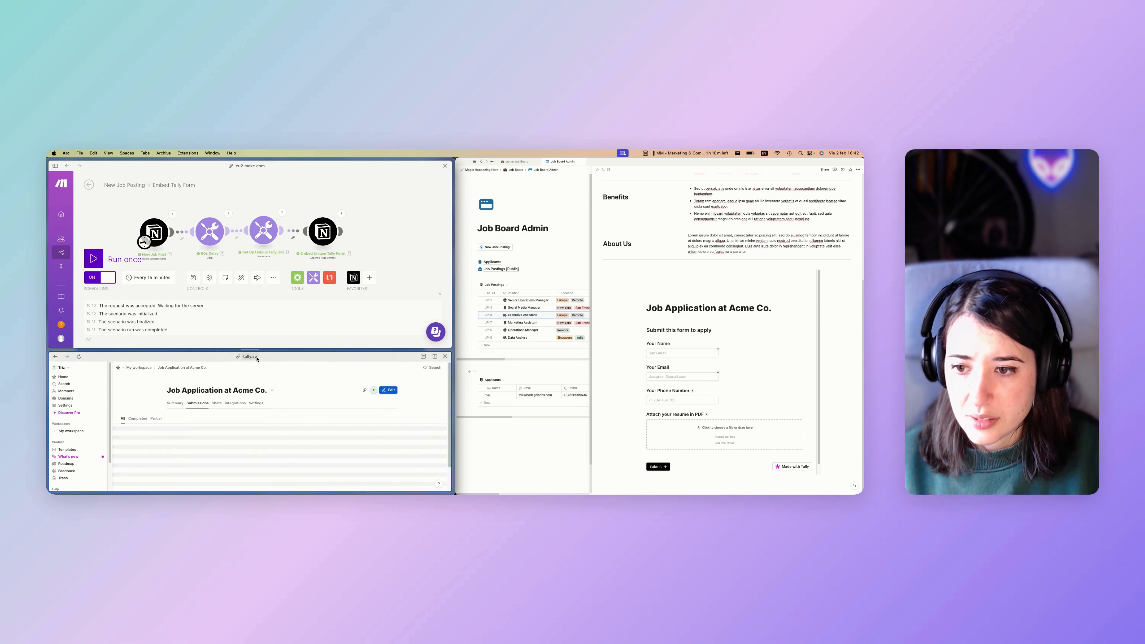
left_click_drag(255, 351, 255, 352)
Type and erase a test name in the embedded form's name field.
left_click(713, 343)
type("Tri")
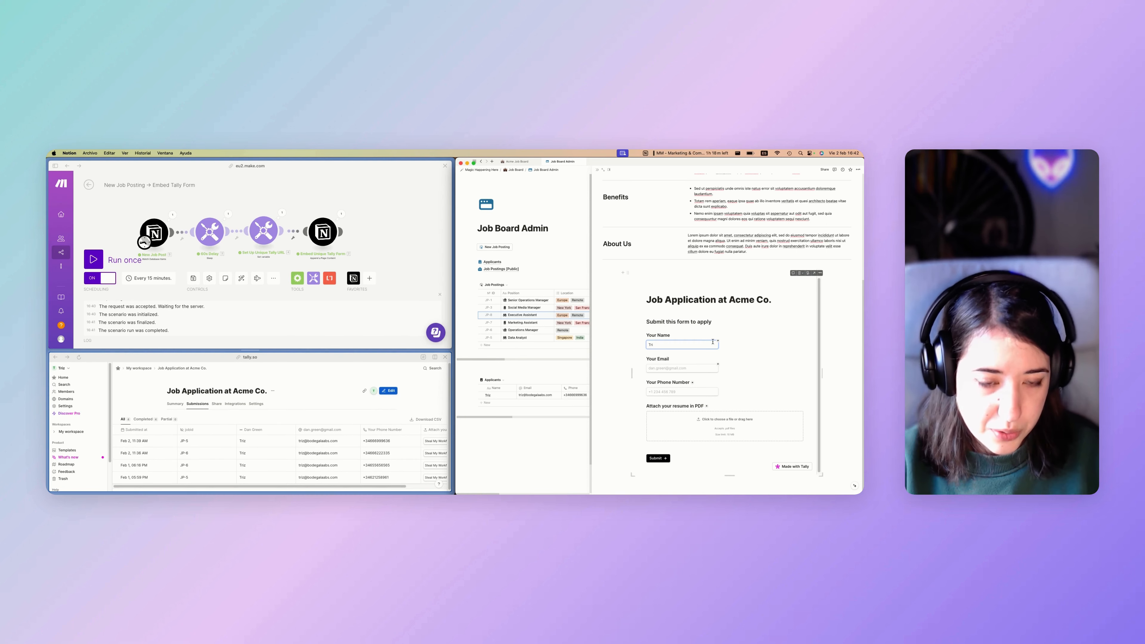
key("BackSpace")
left_click(634, 379)
left_click(678, 344)
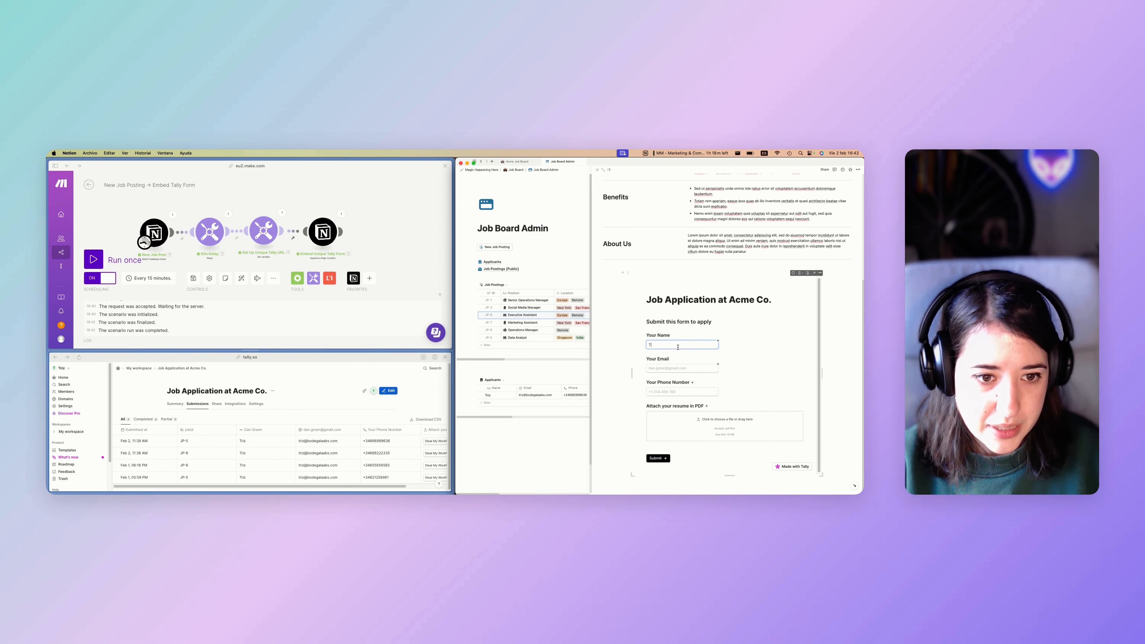
left_click(524, 459)
Open the Executive Assistant posting from the public Acme Job Board page.
left_click(518, 161)
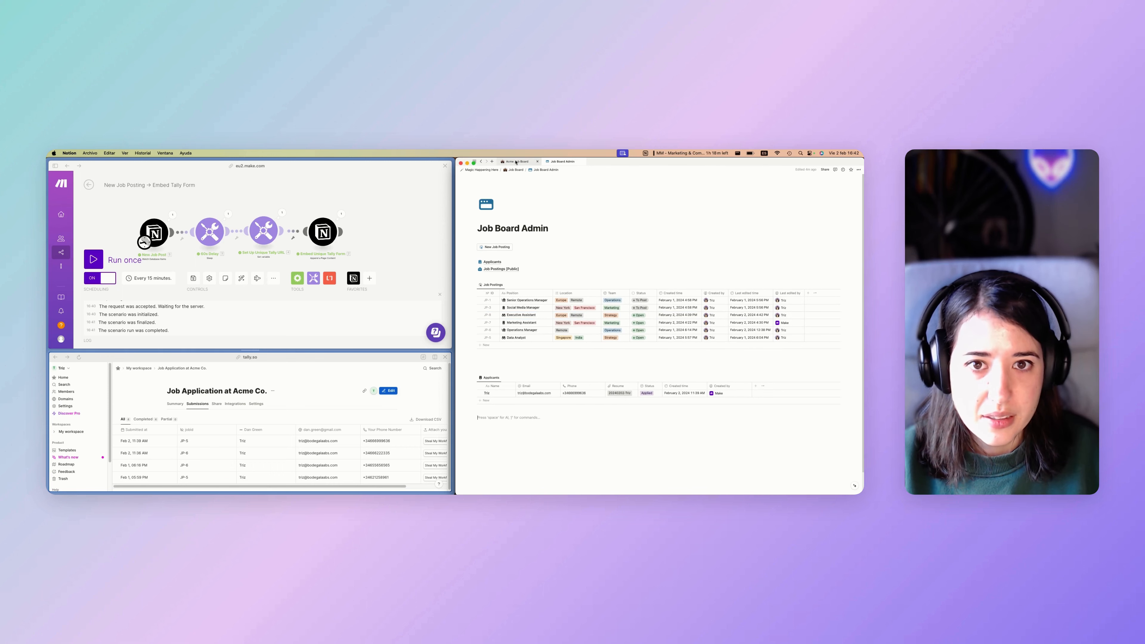
scroll(553, 209, "down", 5)
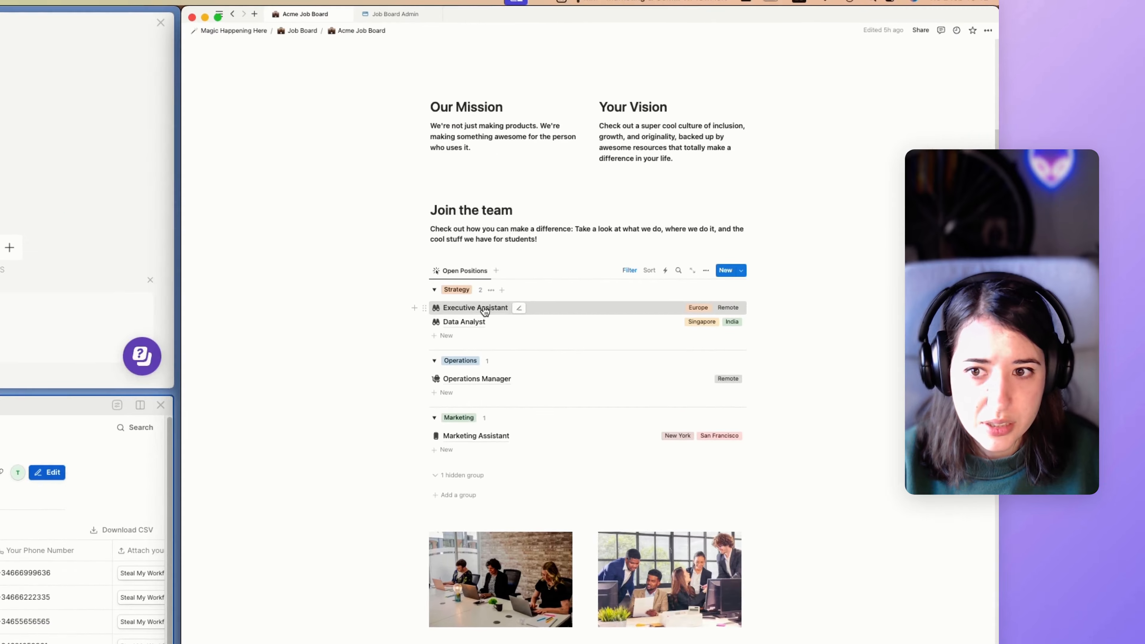
left_click(605, 309)
Briefly reveal the posting's hidden properties, then enter the applicant's name in the form.
left_click(515, 160)
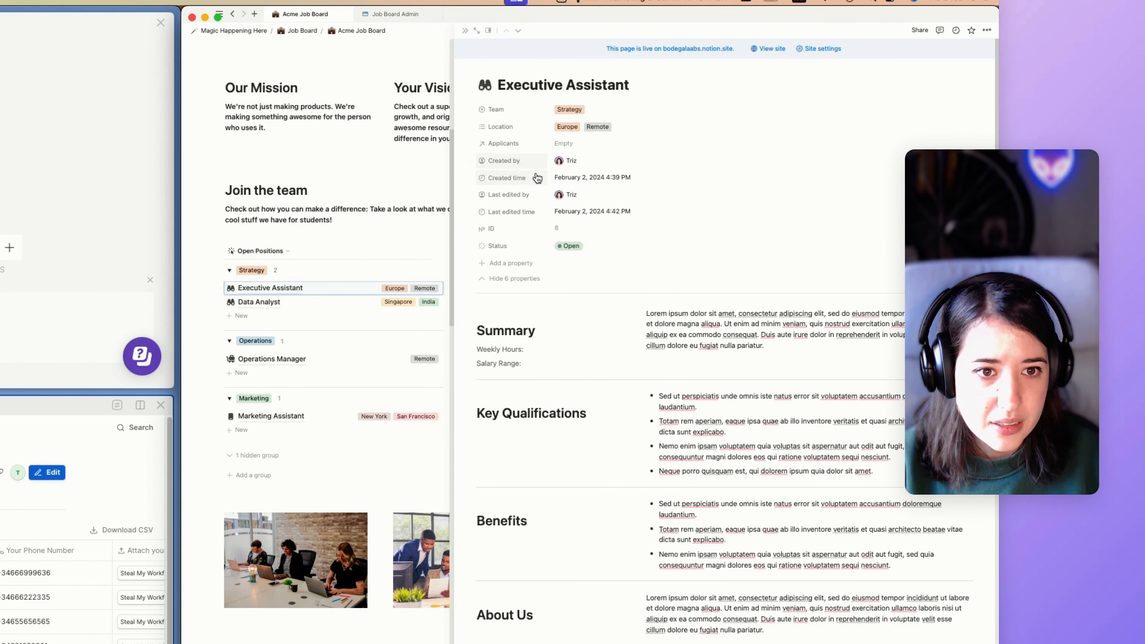
left_click(498, 278)
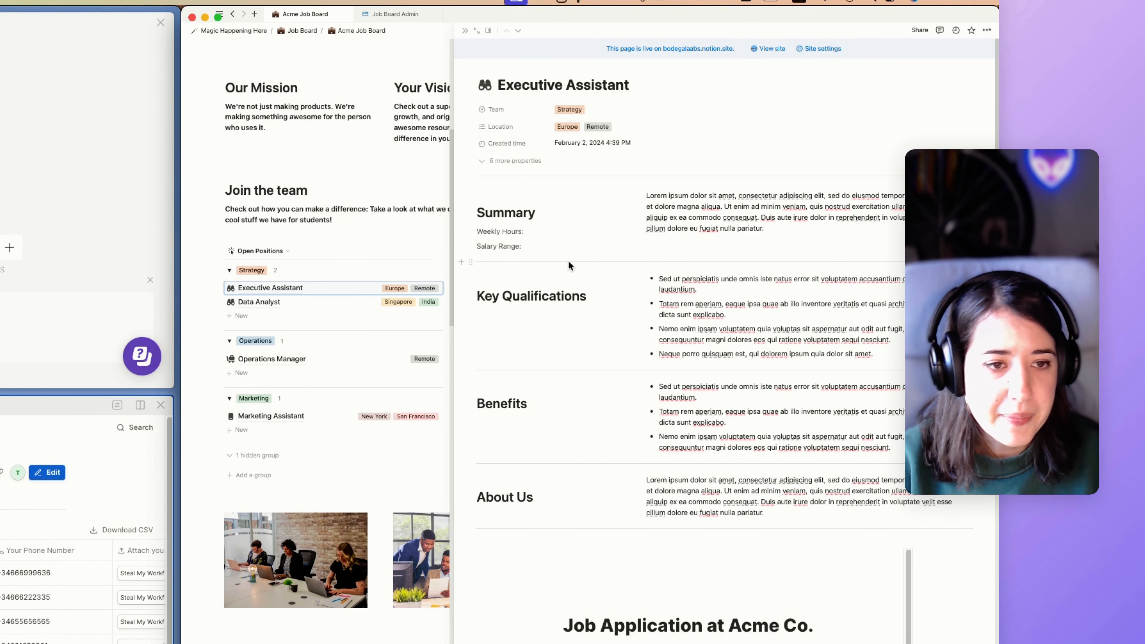
scroll(602, 233, "down", 7)
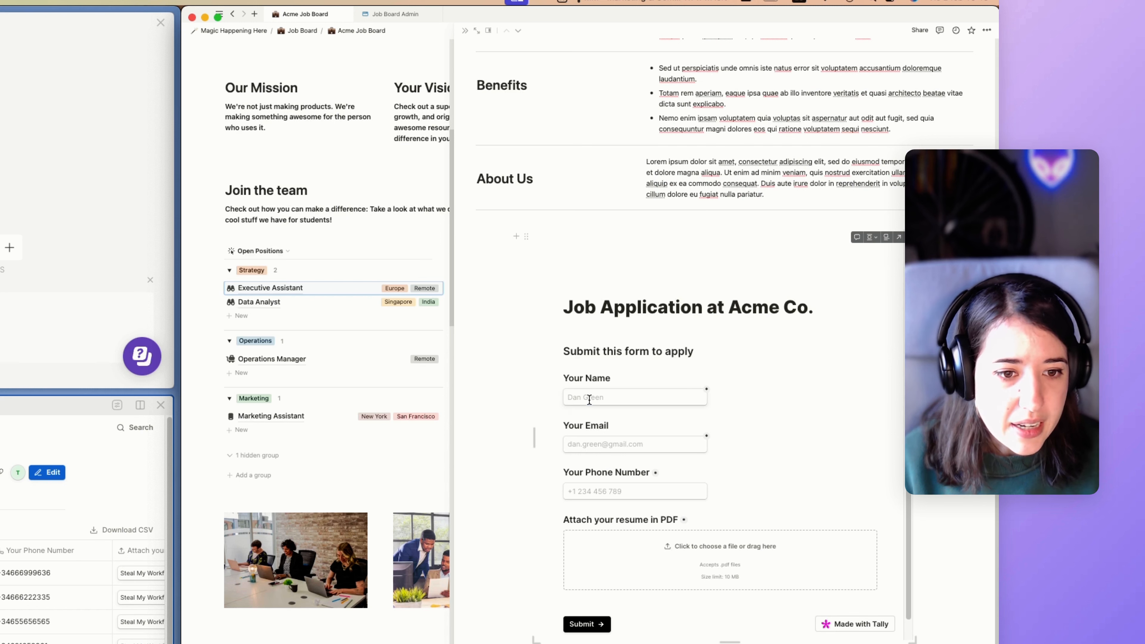
left_click(589, 399)
type("Tri")
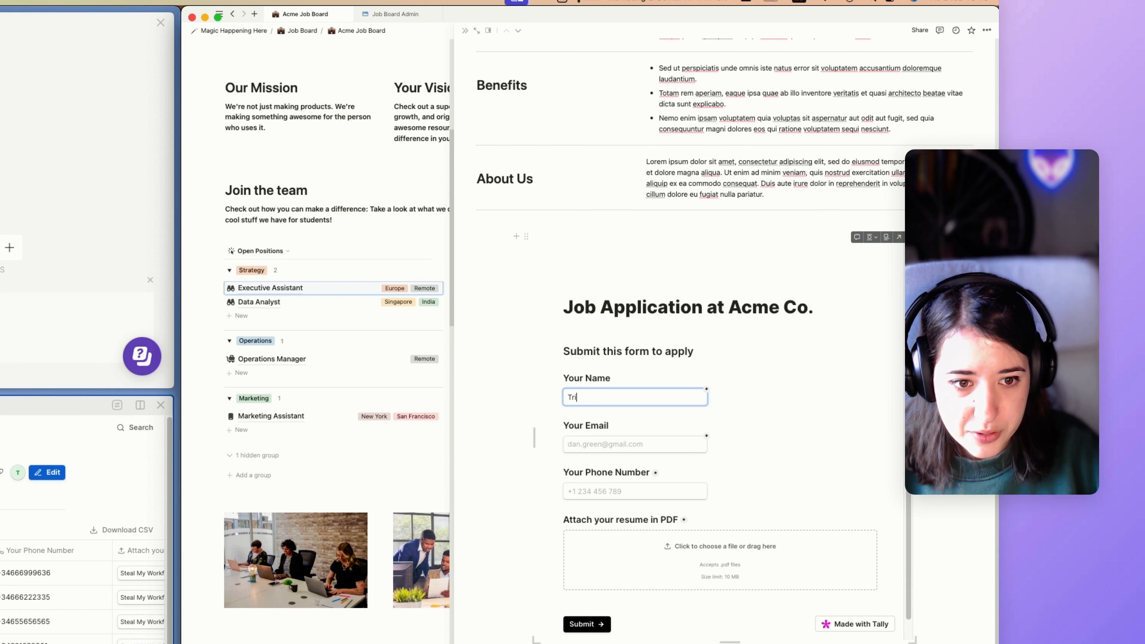
type("z")
Fill in the applicant's email address and phone number in the embedded form.
left_click(655, 446)
scroll(655, 449, "up", 3)
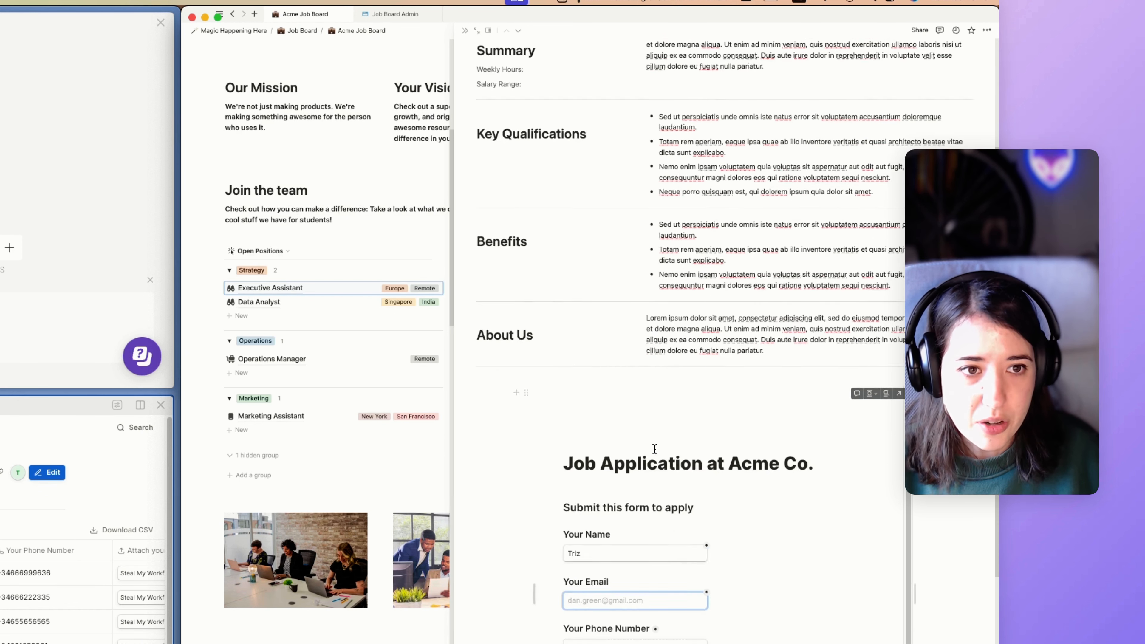
scroll(655, 449, "up", 4)
scroll(663, 205, "down", 8)
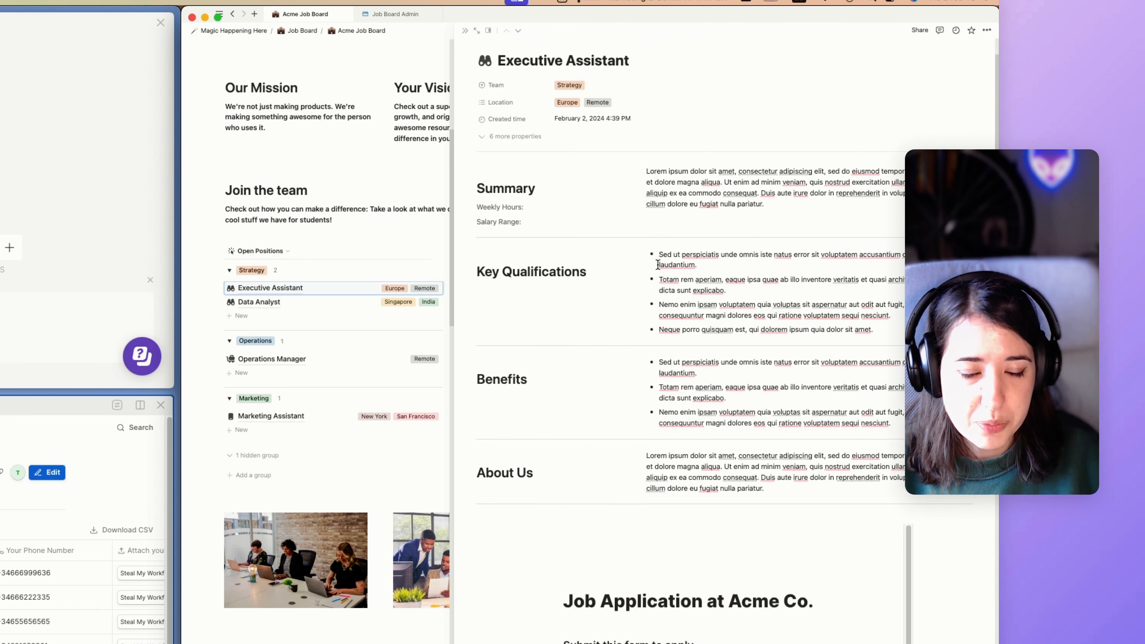
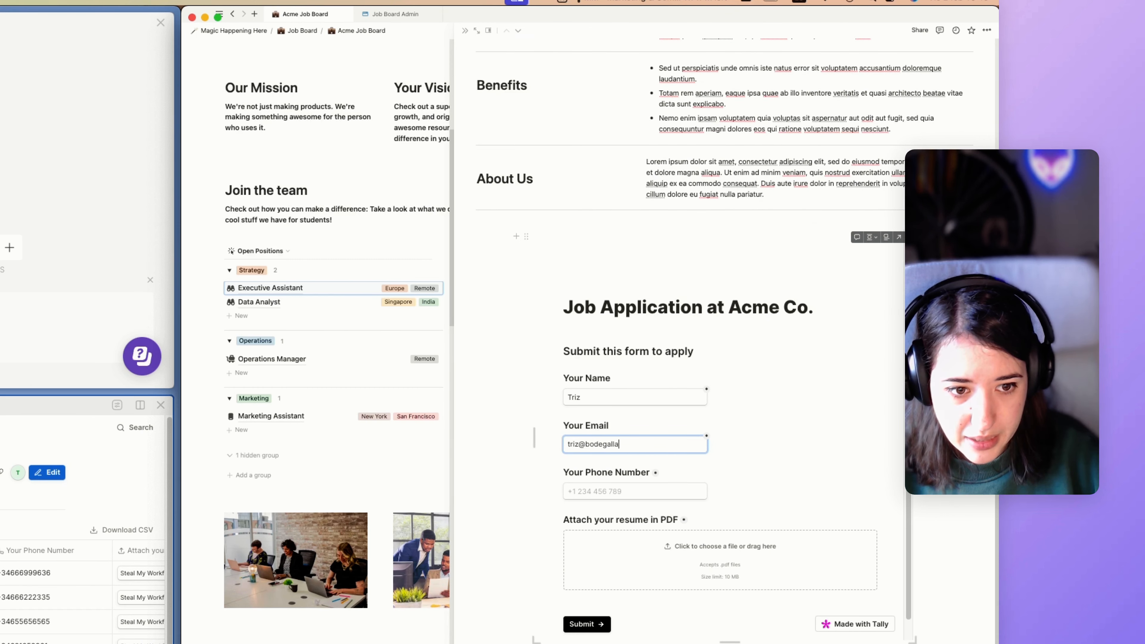
key("Tab")
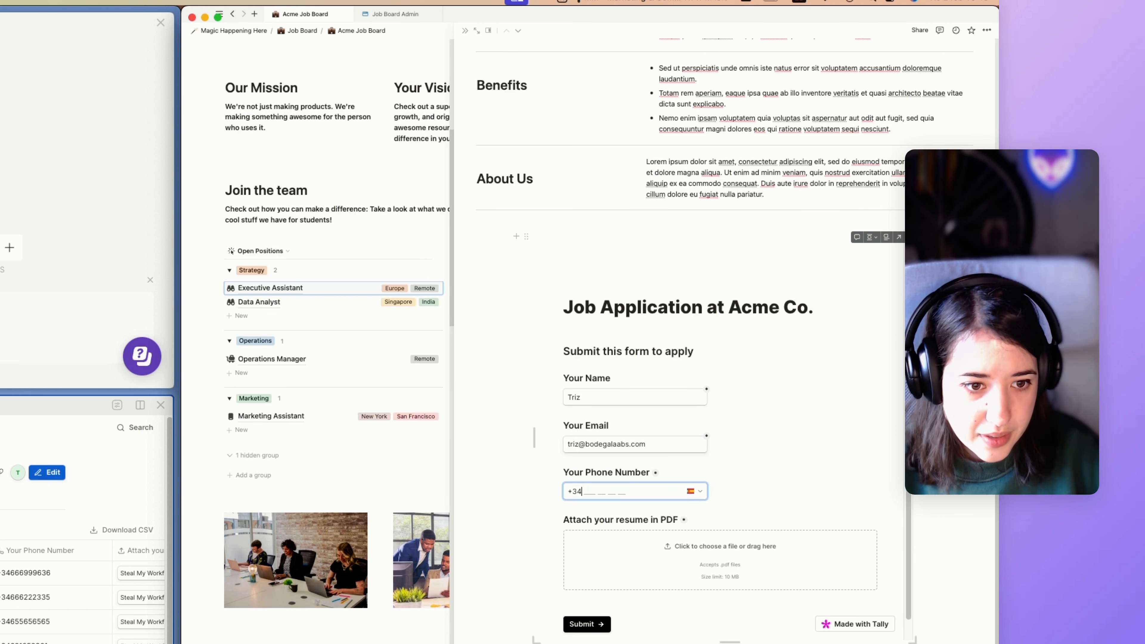
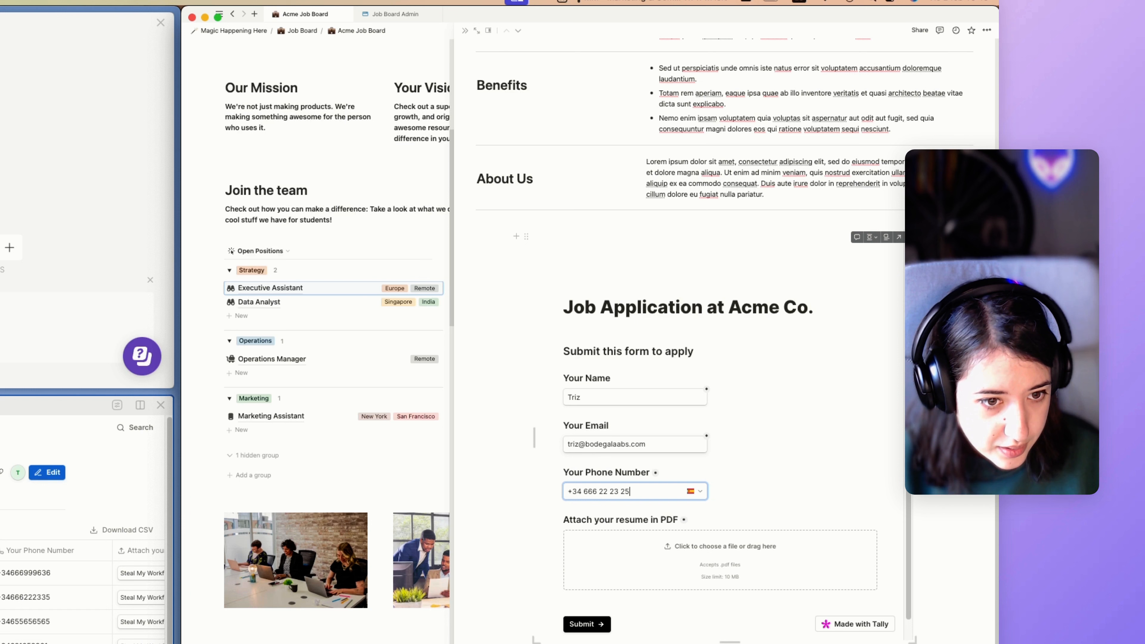
key("Tab")
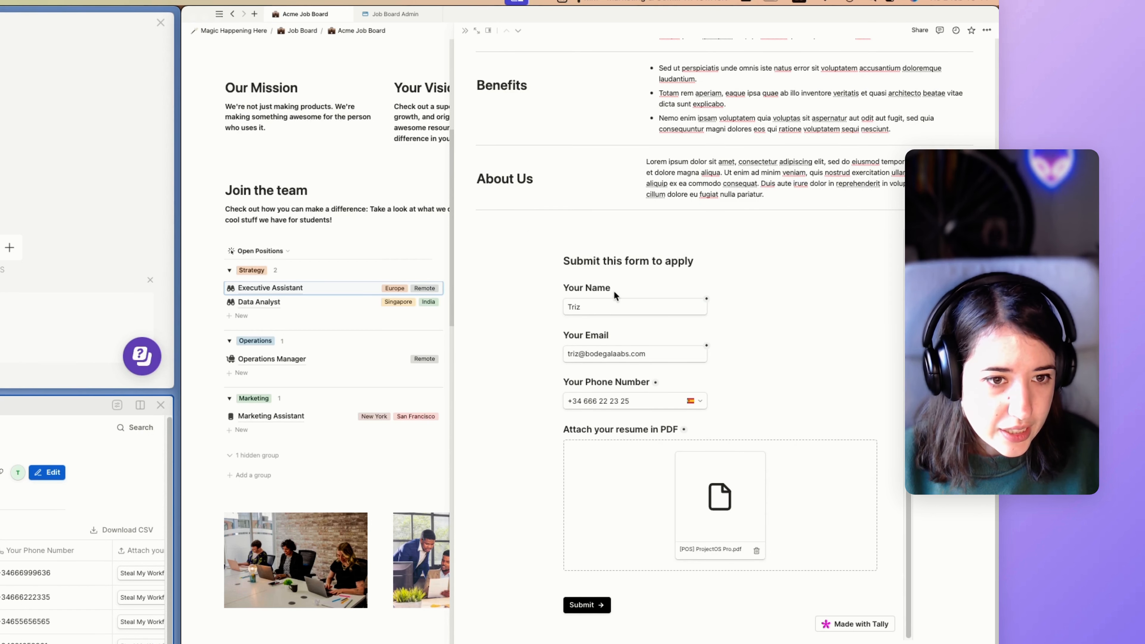
Submit the Executive Assistant job application.
scroll(615, 320, "up", 2)
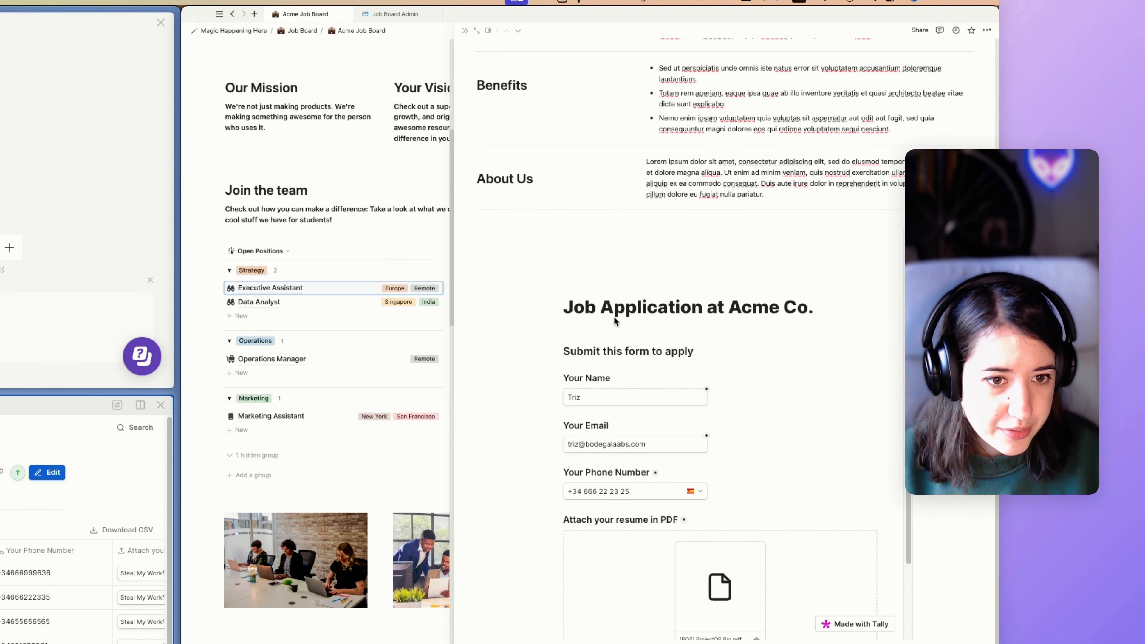
scroll(615, 329, "down", 2)
scroll(628, 396, "down", 2)
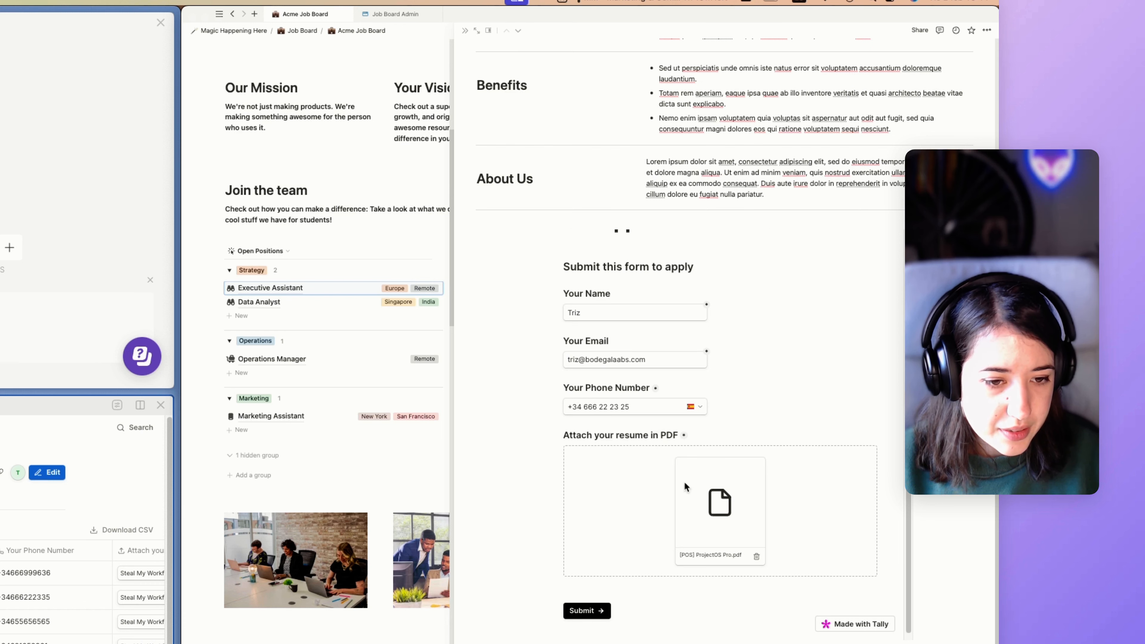
left_click(586, 605)
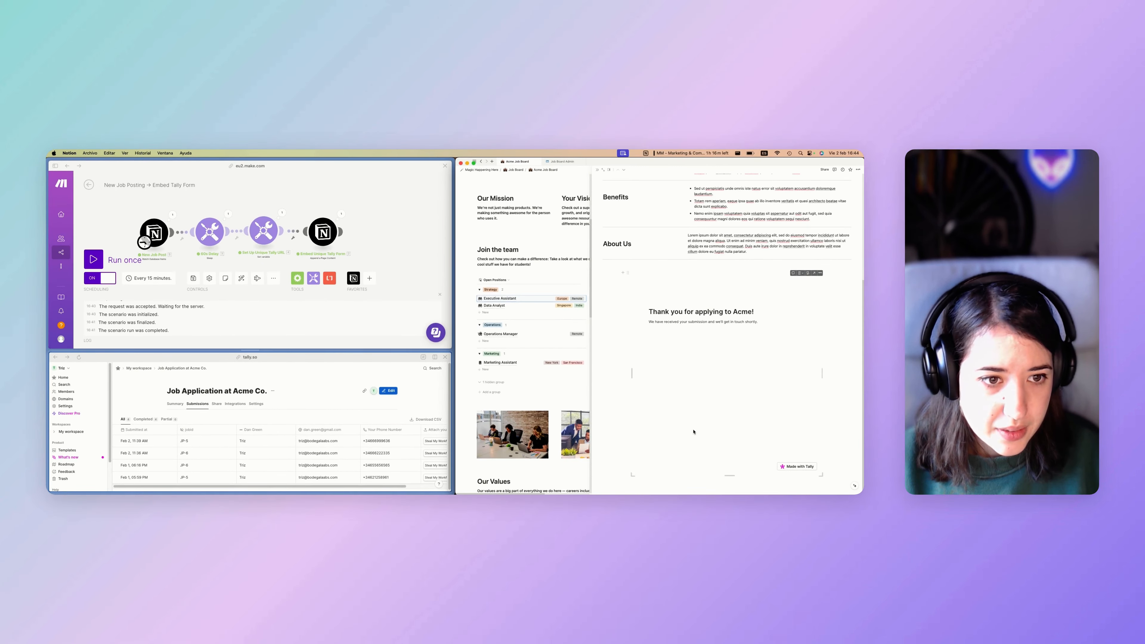
left_click(250, 355)
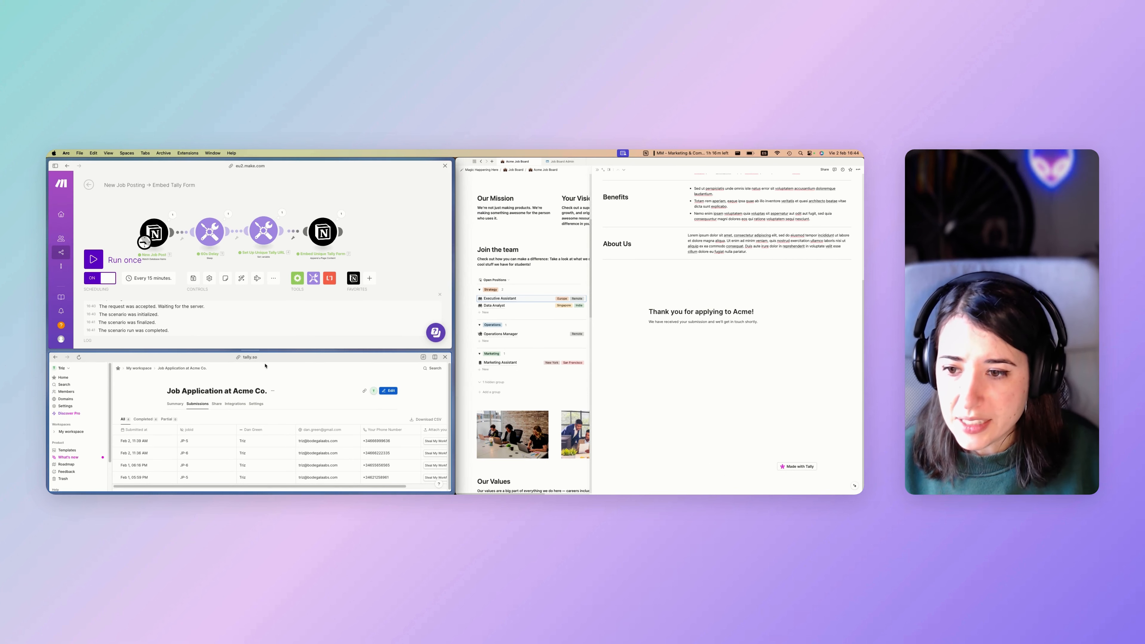
left_click_drag(249, 351, 249, 315)
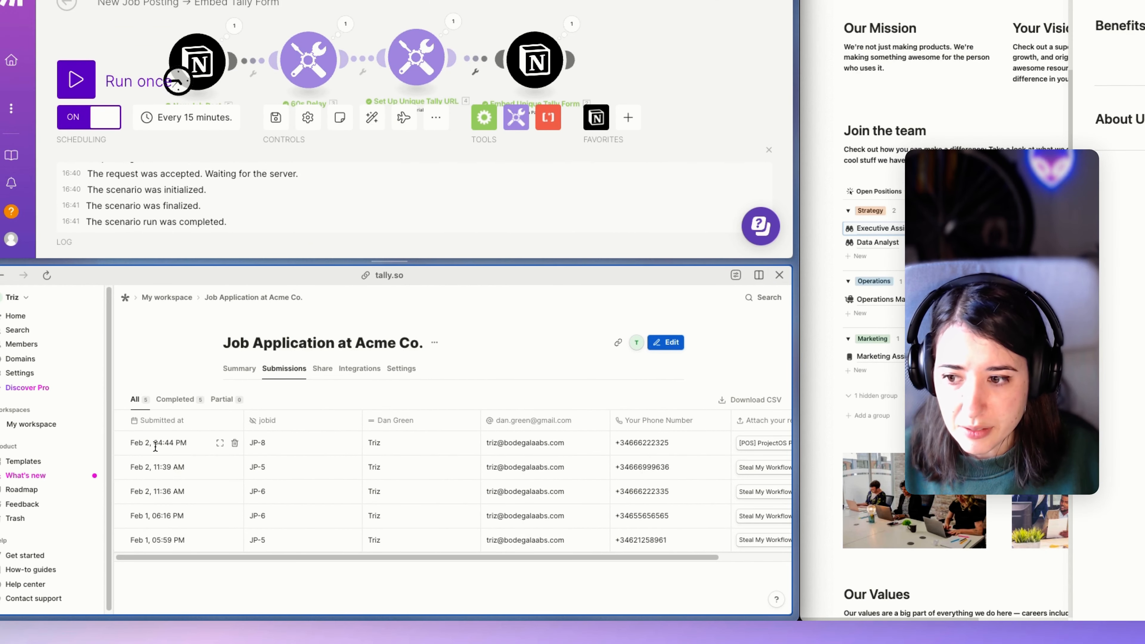
left_click_drag(153, 443, 187, 443)
left_click(303, 448)
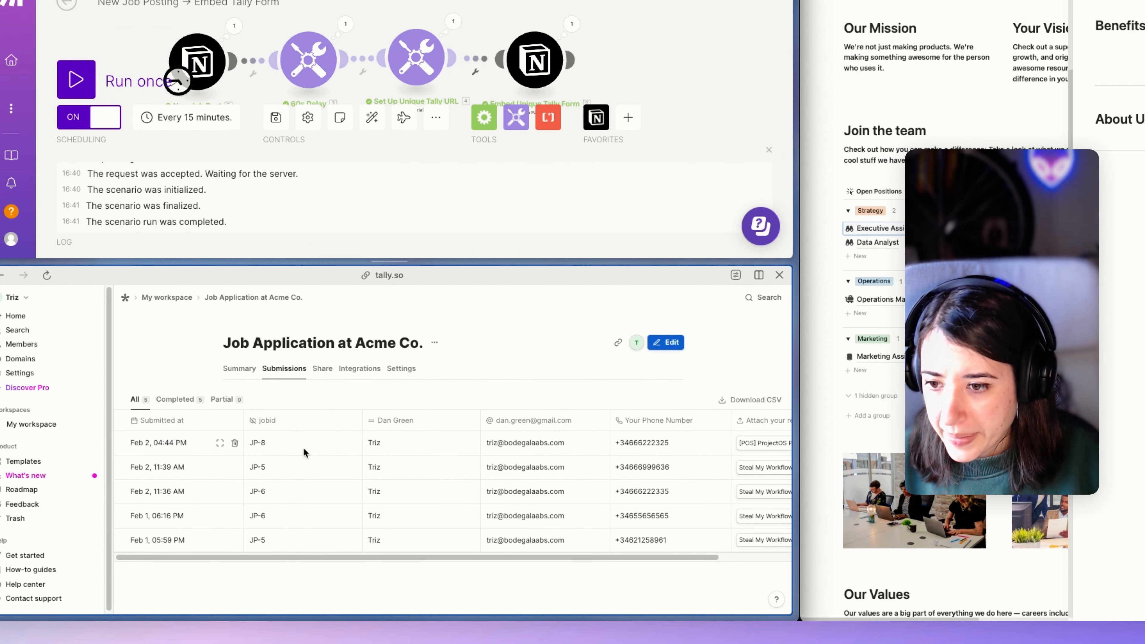
left_click_drag(265, 443, 250, 445)
left_click_drag(365, 443, 613, 444)
left_click(705, 444)
left_click_drag(498, 447, 414, 444)
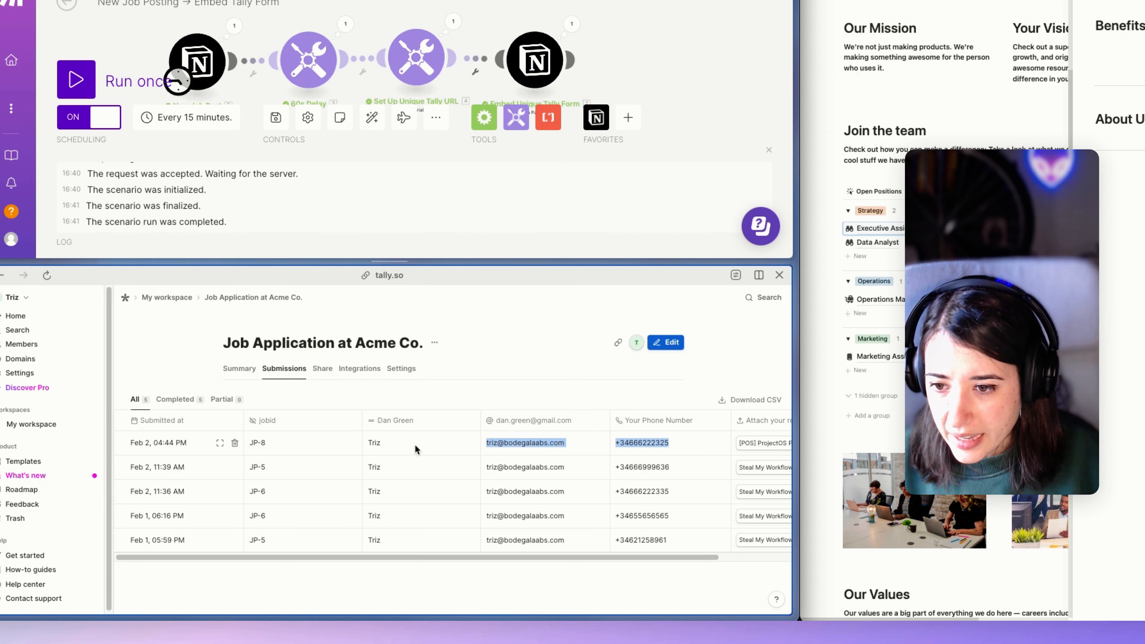
left_click(365, 445)
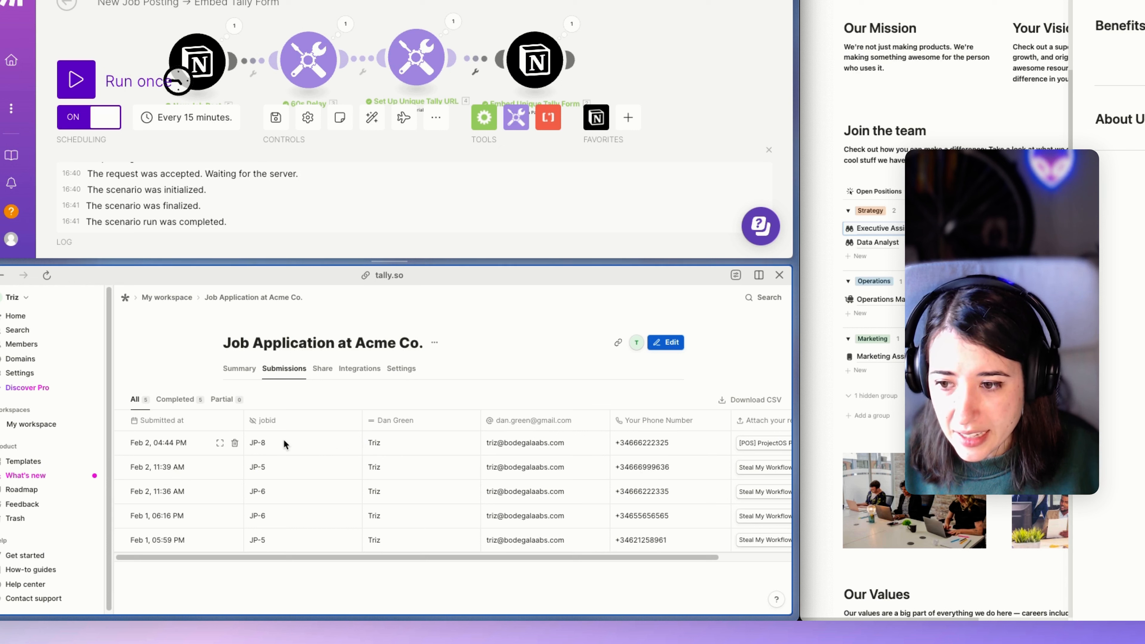
left_click(266, 444)
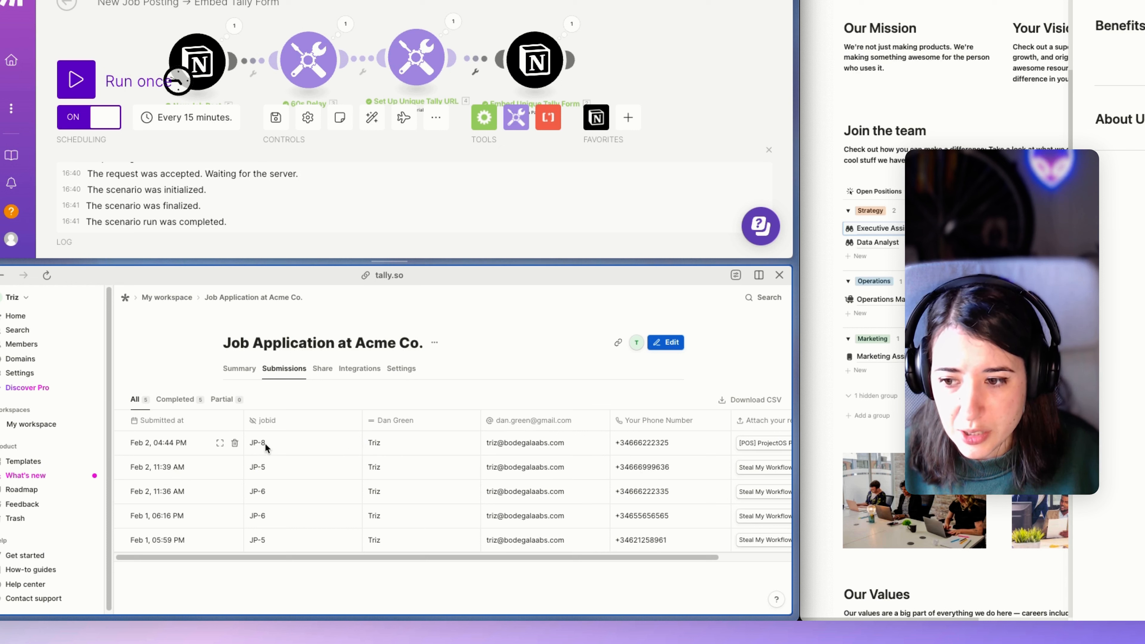
left_click_drag(265, 443, 251, 443)
left_click(250, 444)
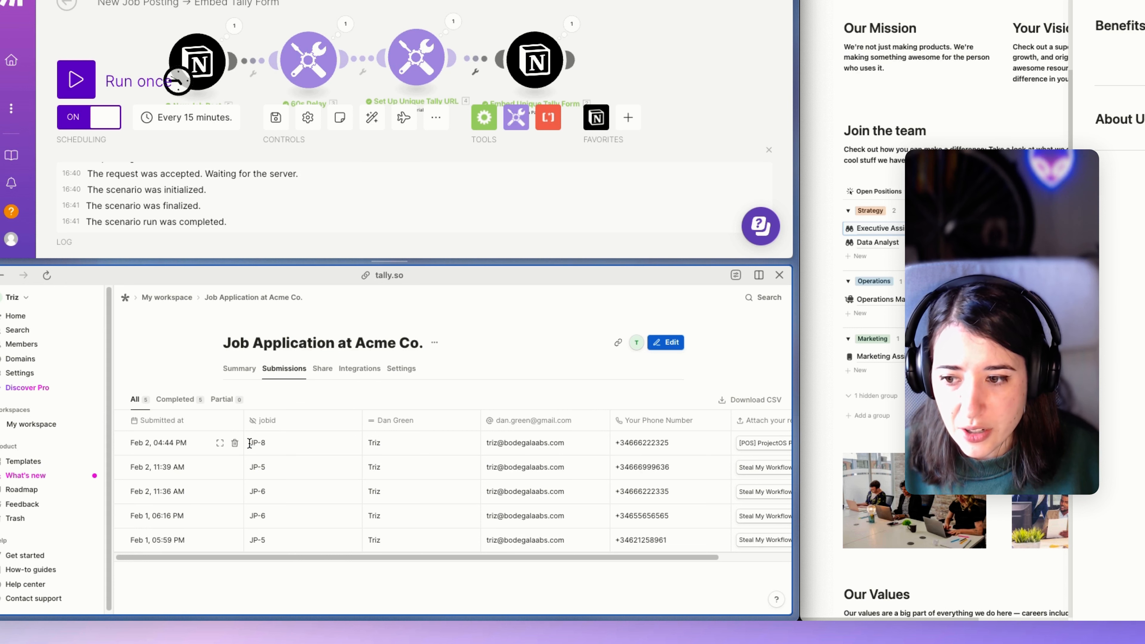
left_click_drag(267, 443, 250, 443)
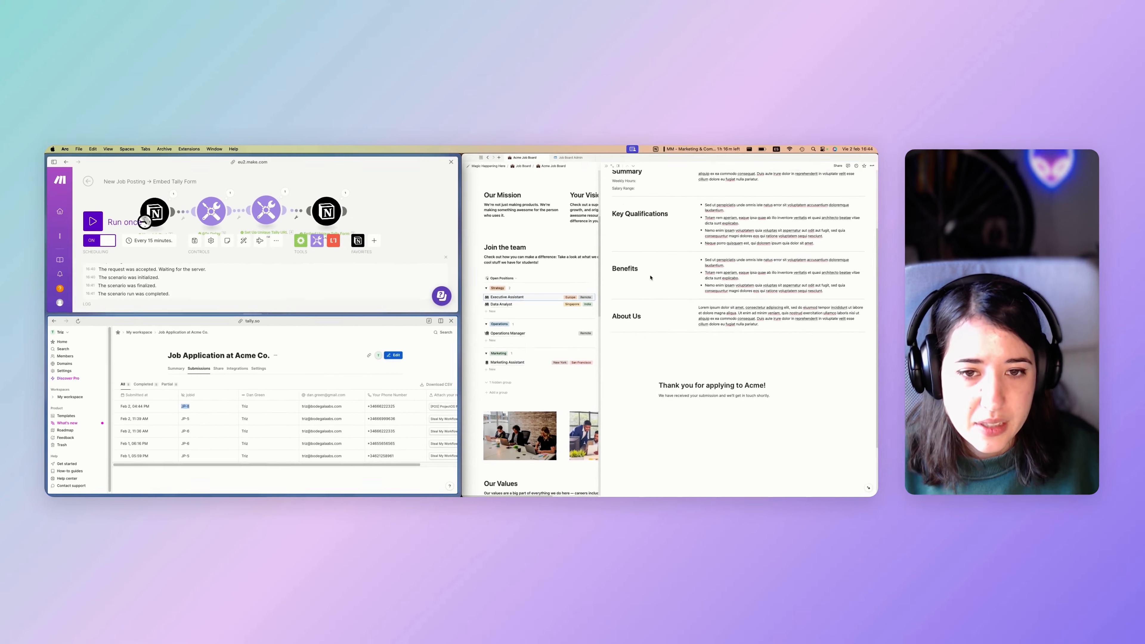
Close the job preview and review JP-3's status options on the Job Board Admin page.
left_click(598, 172)
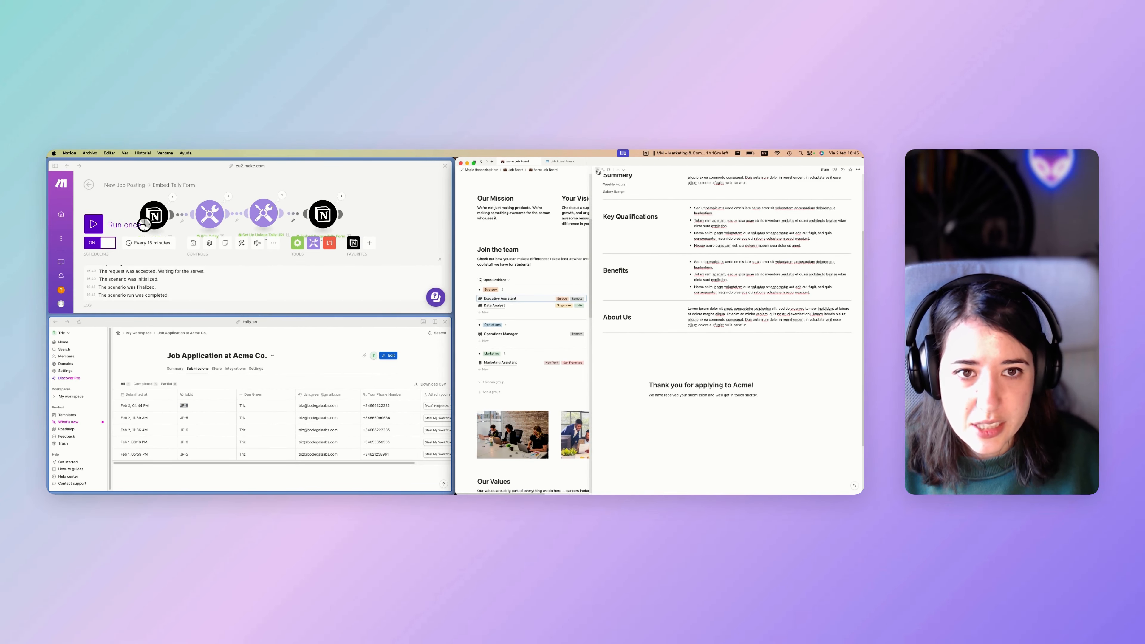
left_click(599, 171)
scroll(584, 374, "up", 5)
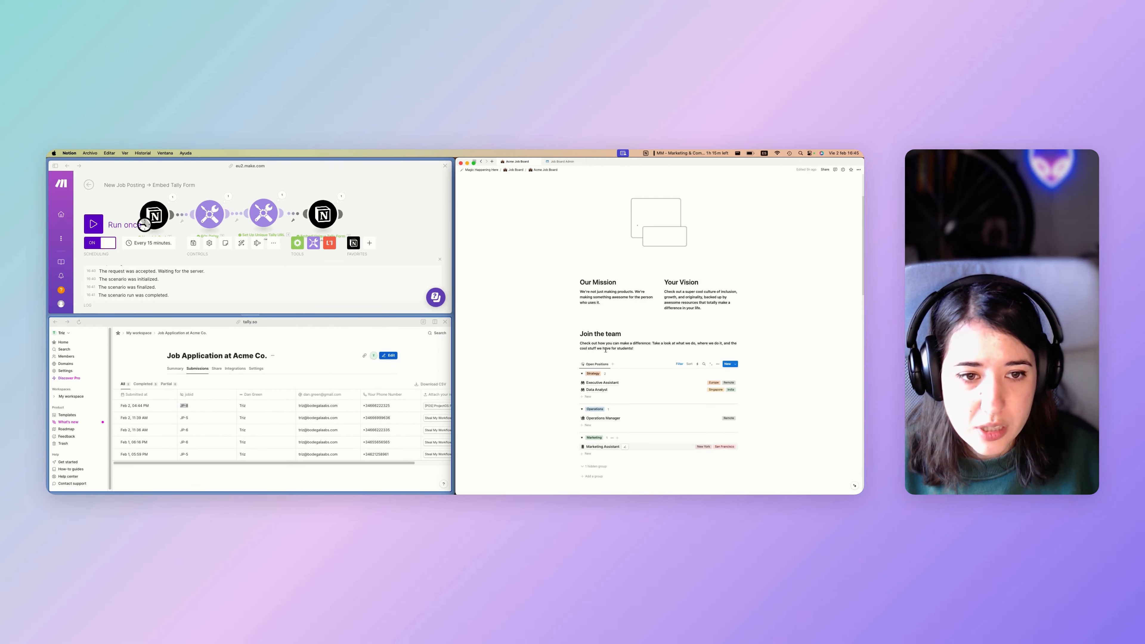
left_click(562, 162)
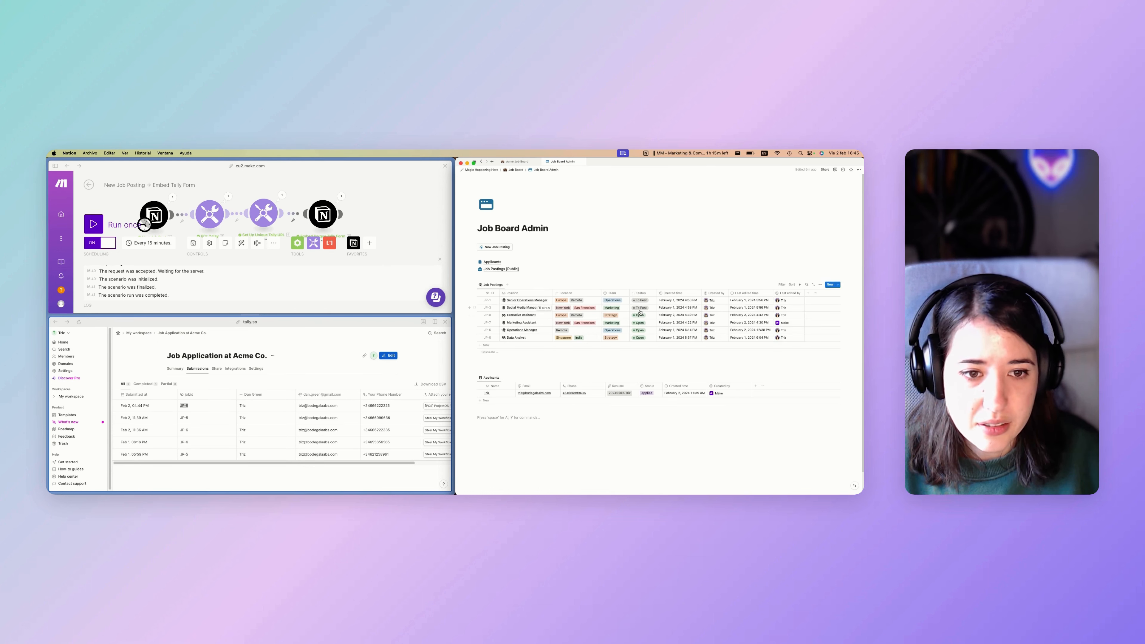
left_click(641, 308)
left_click(650, 296)
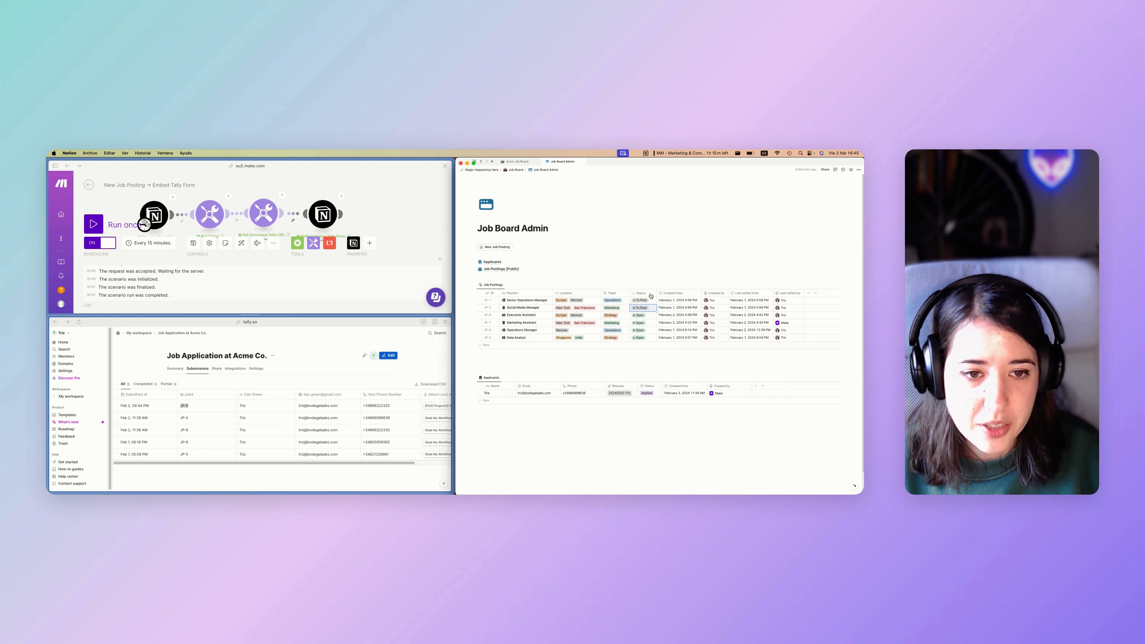
Return to Acme Job Board and open Operations Manager, scrolling to its embedded form.
left_click(525, 162)
scroll(560, 298, "down", 1)
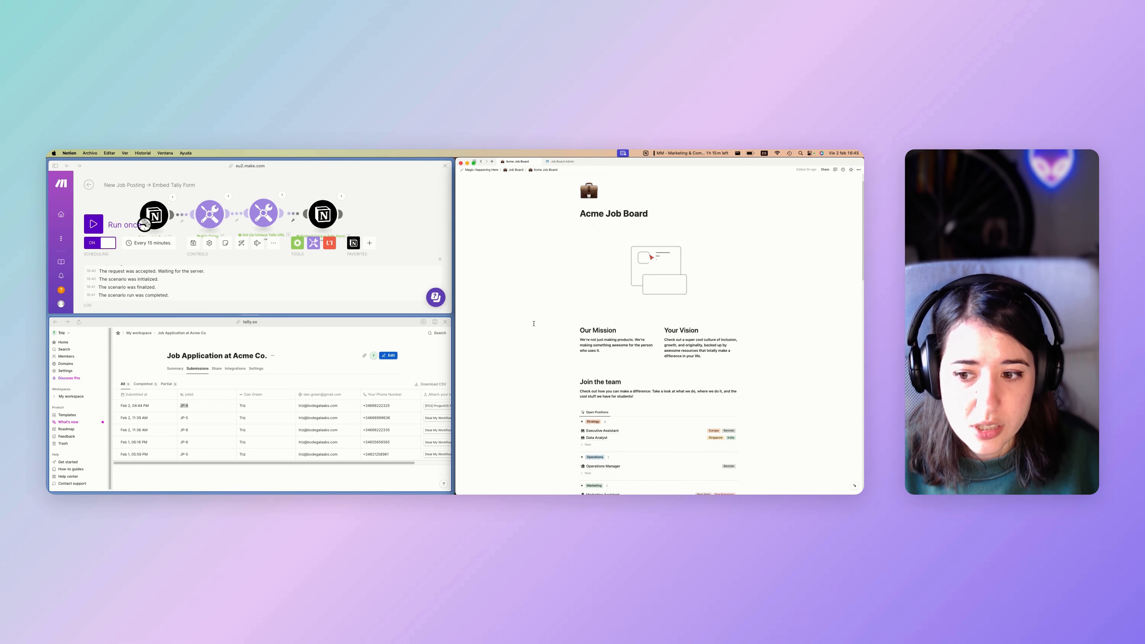
scroll(586, 324, "down", 3)
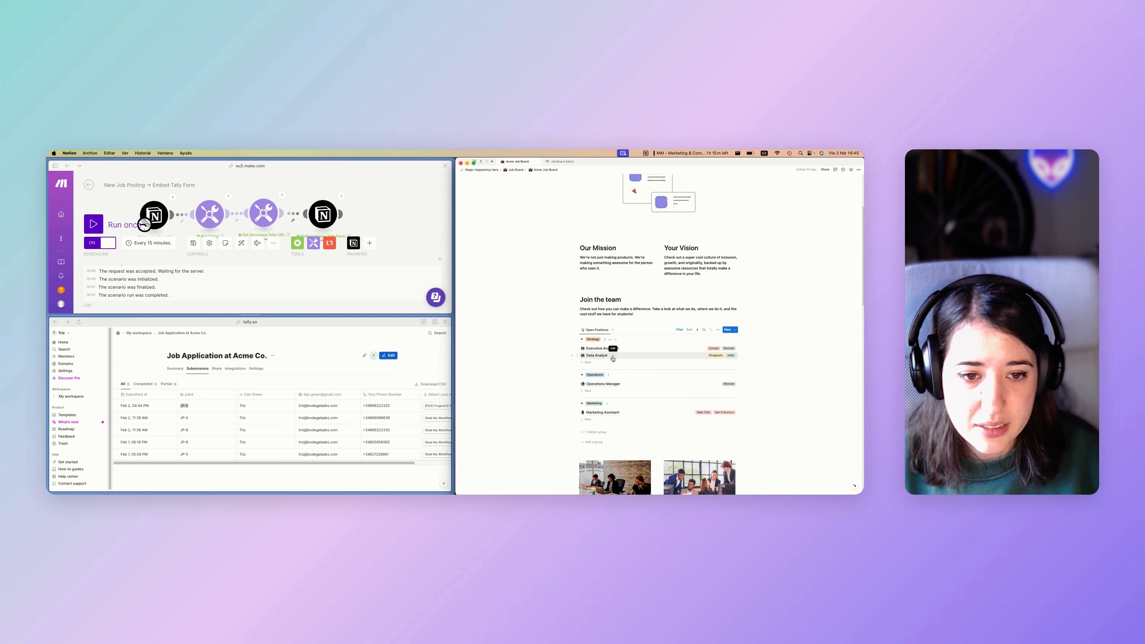
left_click(605, 384)
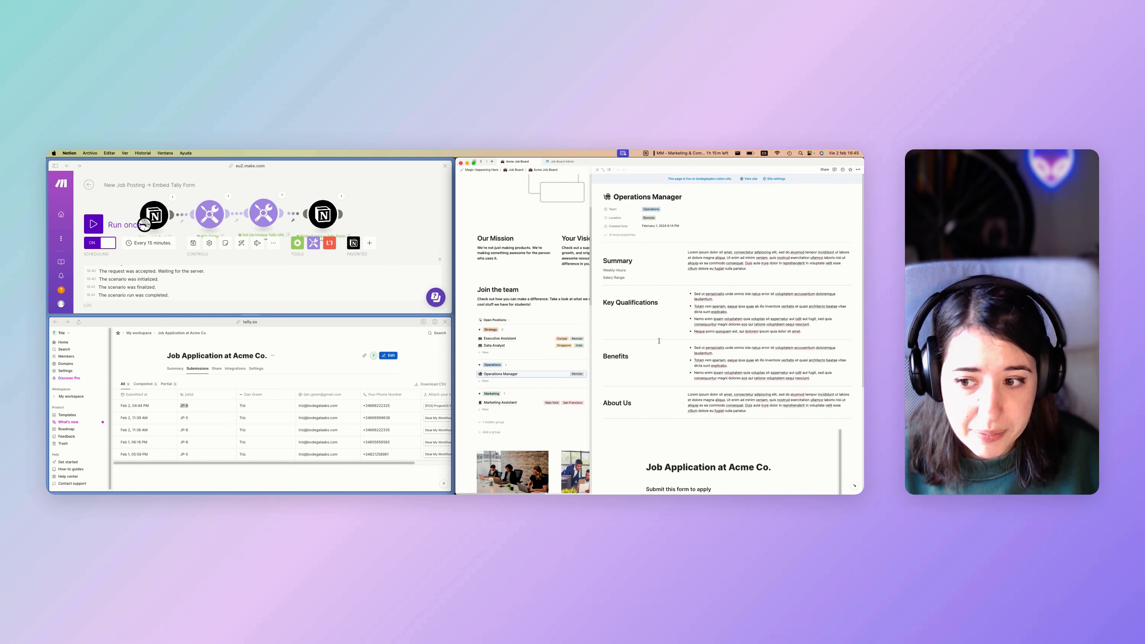
scroll(658, 341, "down", 5)
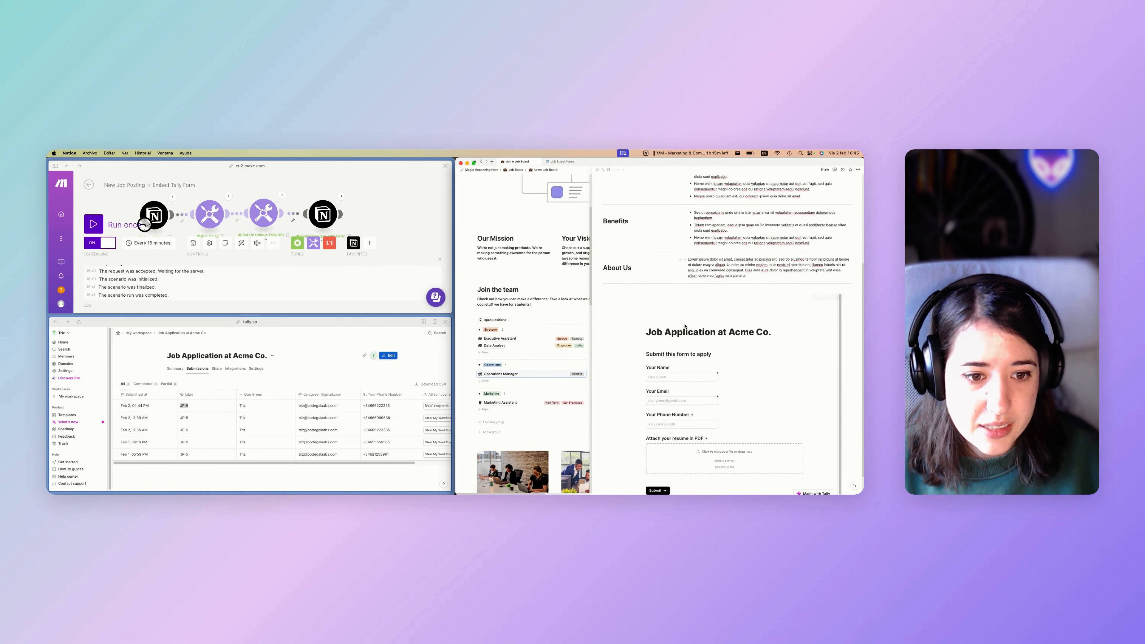
scroll(849, 329, "down", 1)
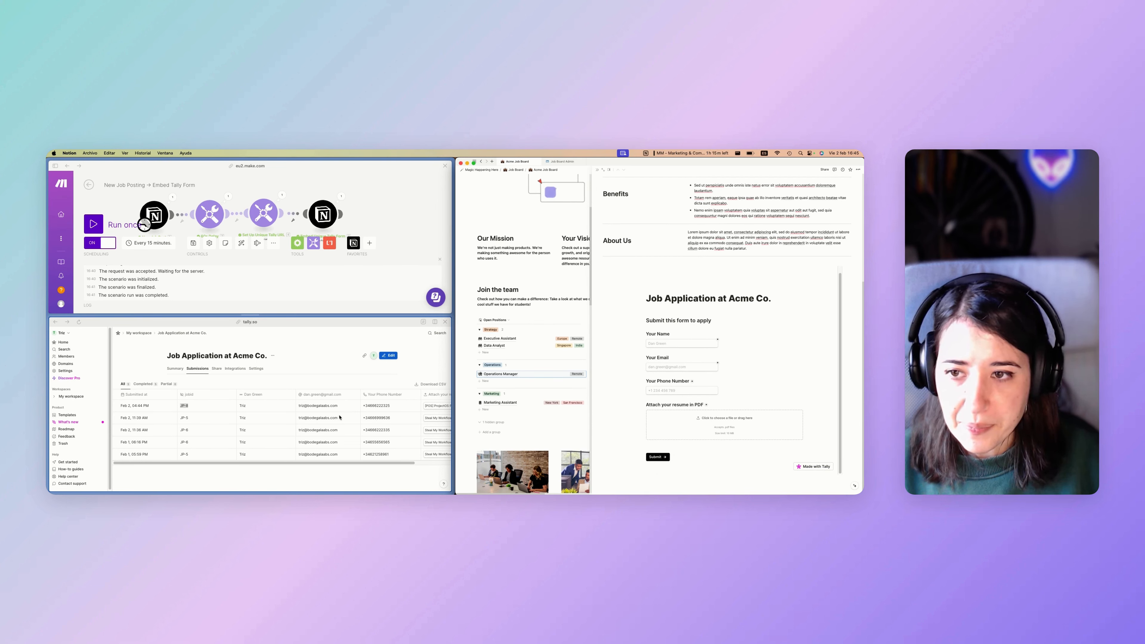
Resize the Make and Tally panes and copy the Tally form's URL.
left_click(250, 320)
left_click_drag(249, 320, 249, 345)
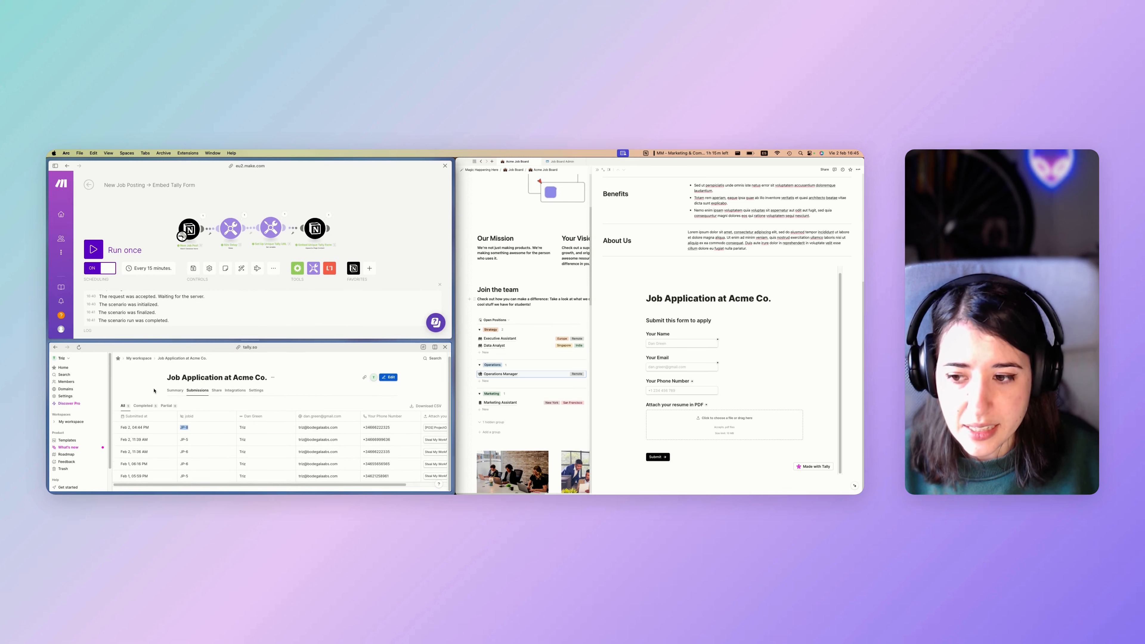
left_click(239, 347)
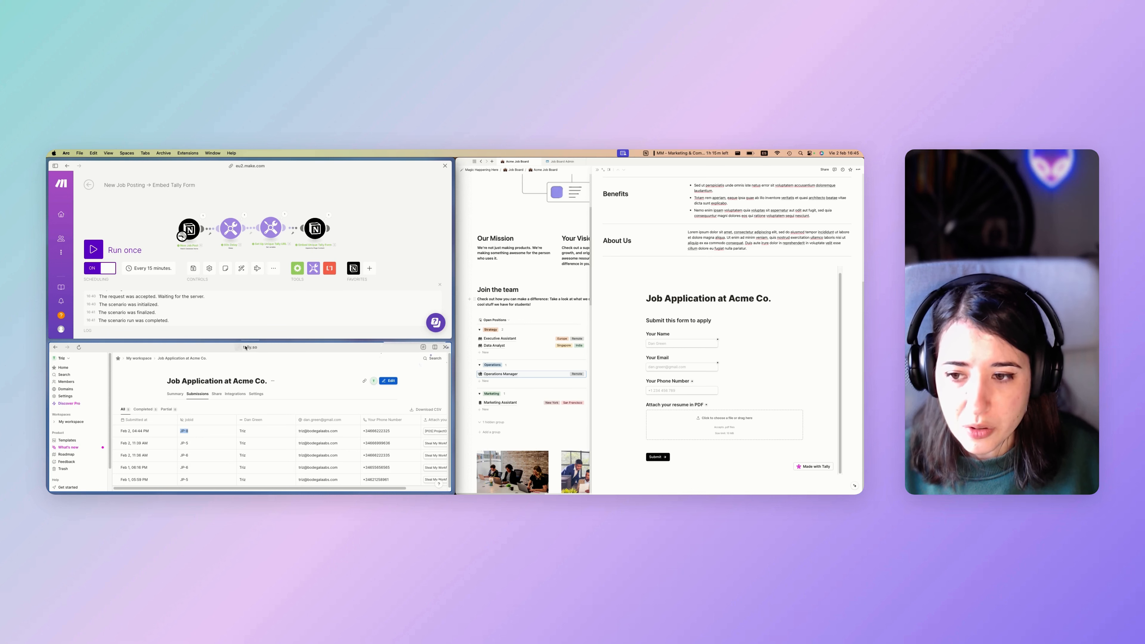
left_click_drag(251, 341, 250, 325)
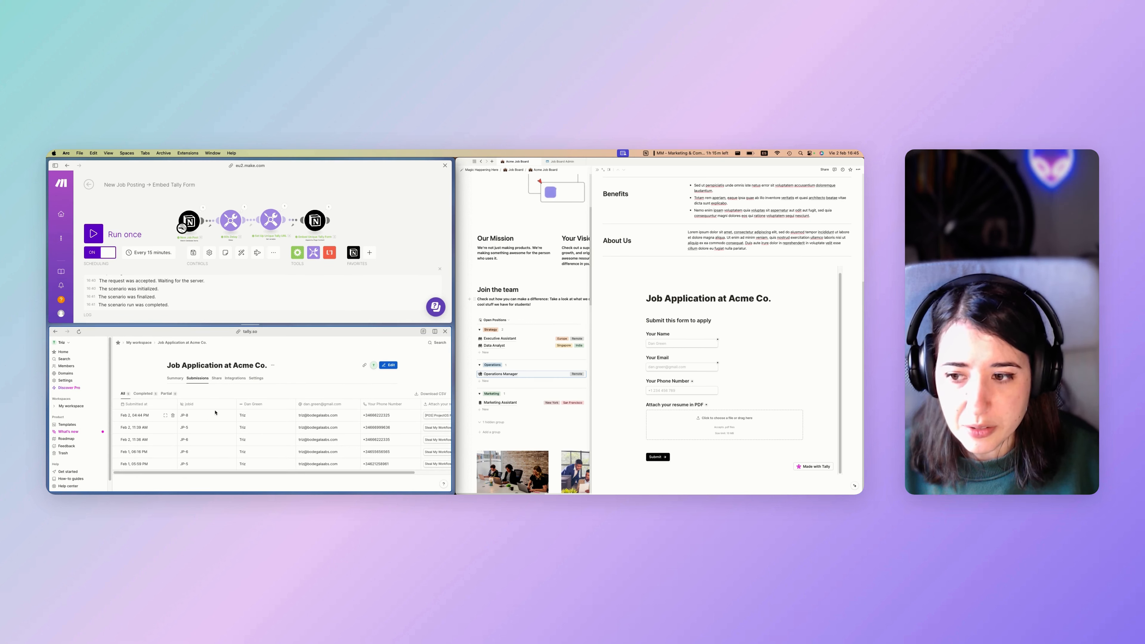
Inspect the Set Up Unique Tally URL module's variable value, then close it.
left_click(271, 221)
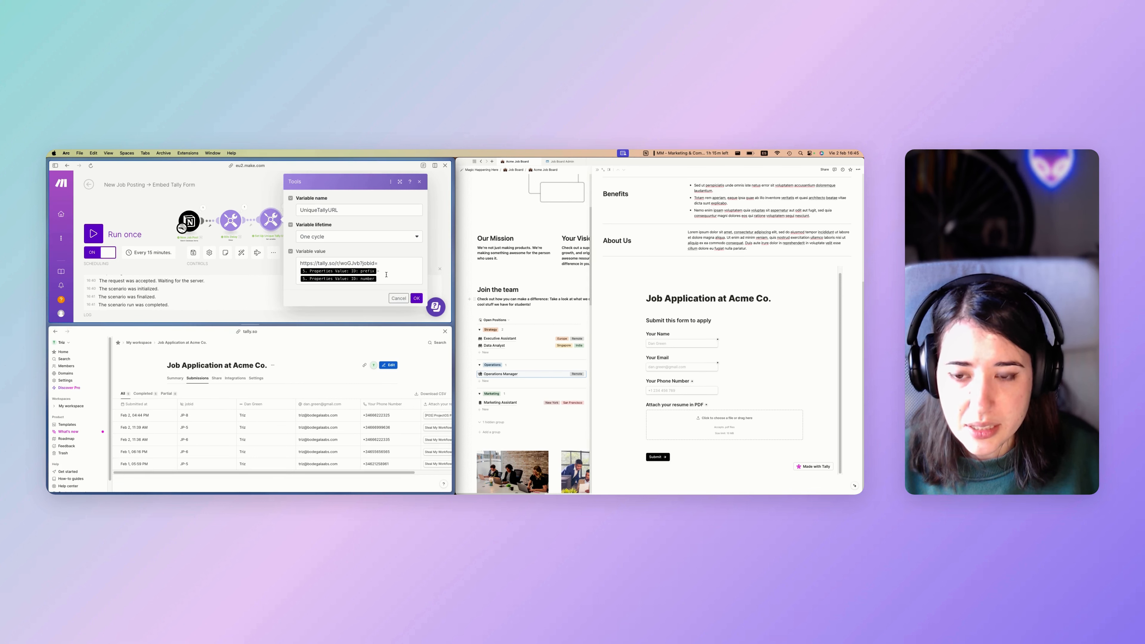
left_click_drag(381, 279, 300, 274)
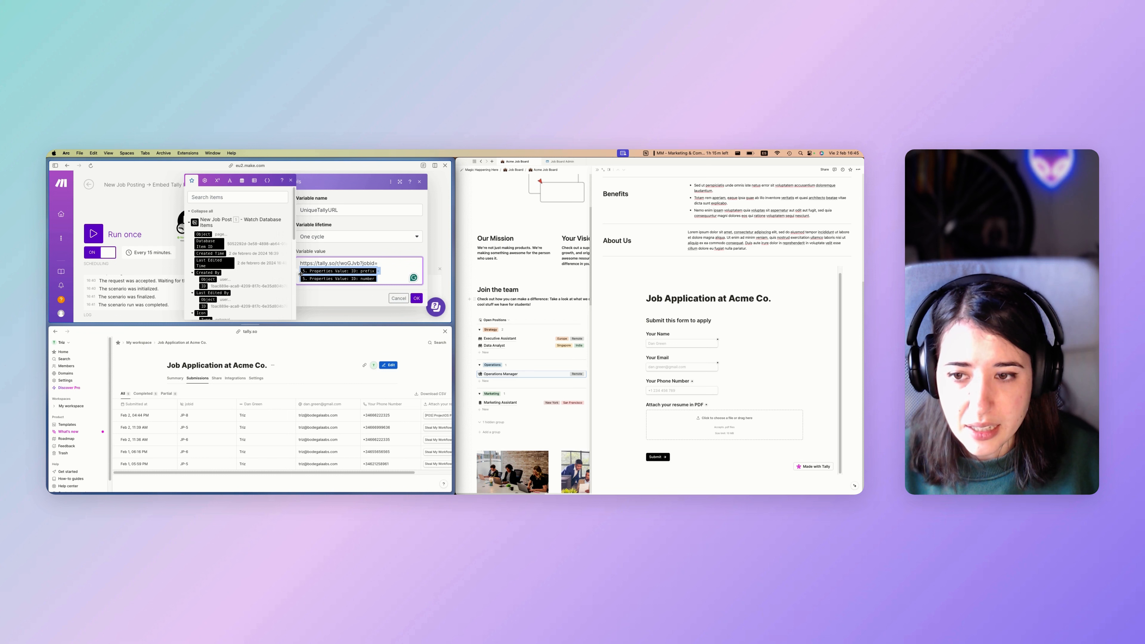
left_click(381, 271)
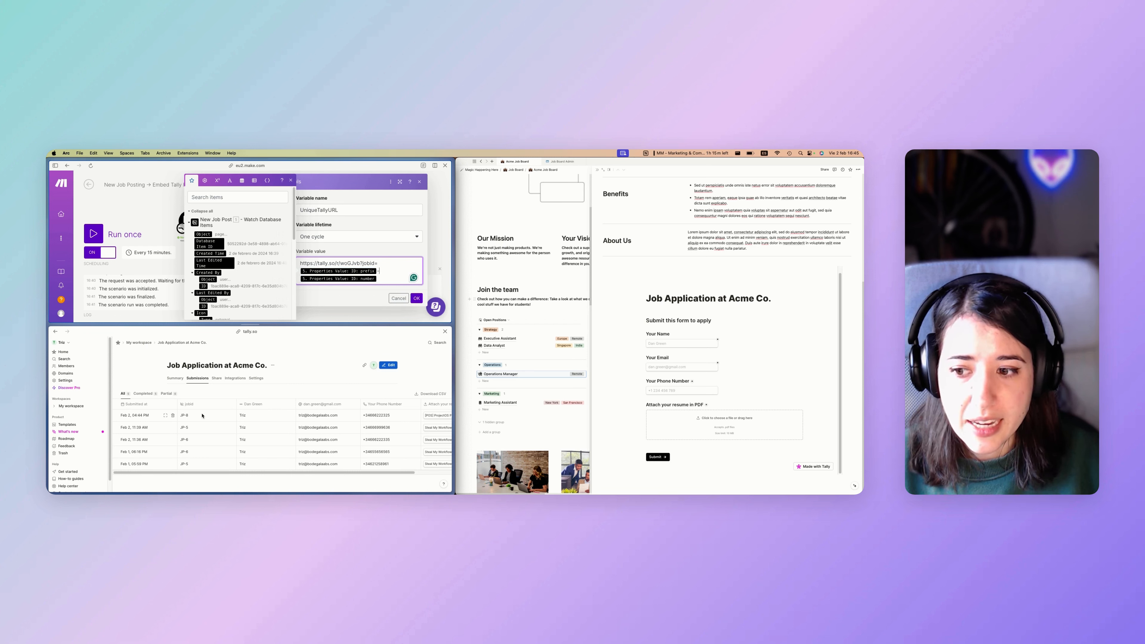
left_click(203, 395)
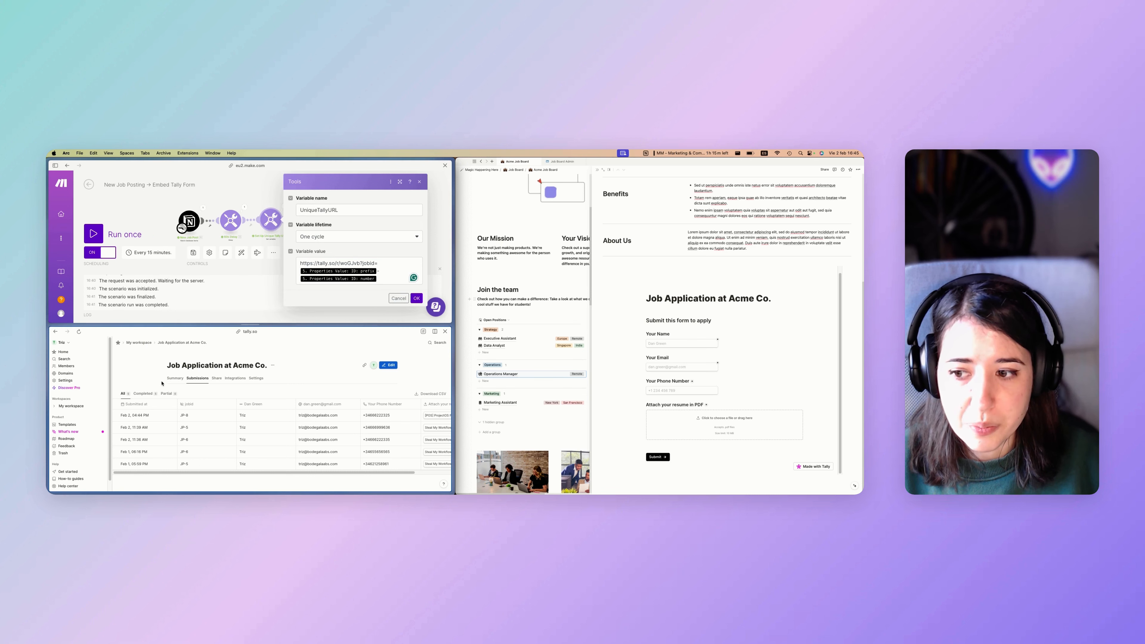
left_click_drag(168, 364, 264, 366)
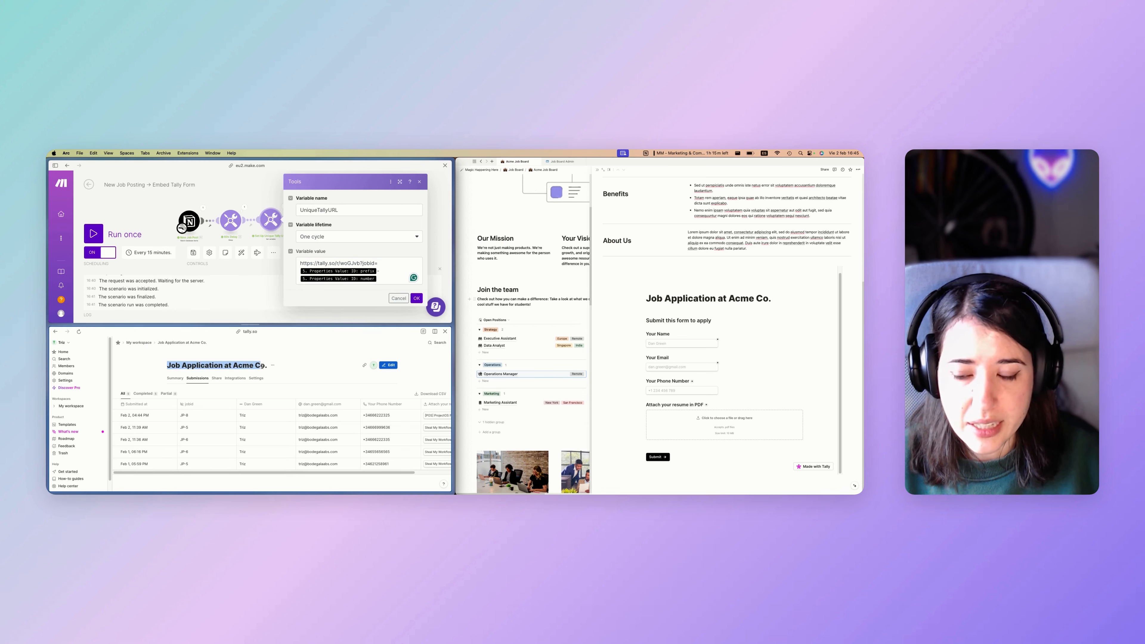
left_click(263, 366)
left_click(323, 261)
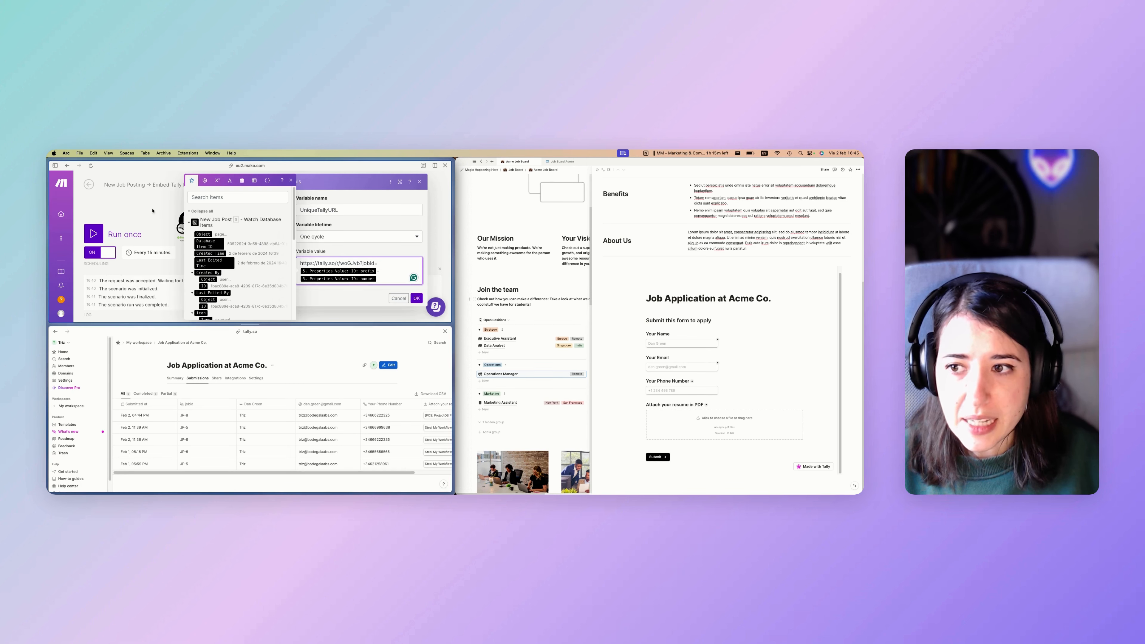
left_click(152, 210)
Open the Notion Embed module settings and inspect the embedded Tally block on the job page.
left_click(310, 220)
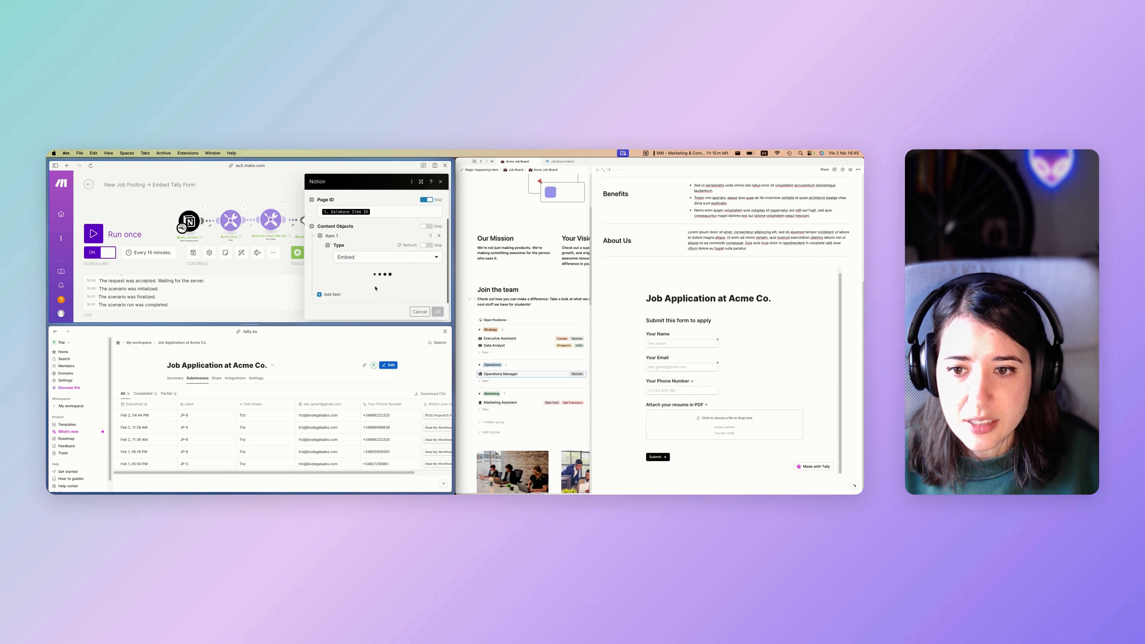
scroll(368, 285, "down", 1)
left_click(608, 270)
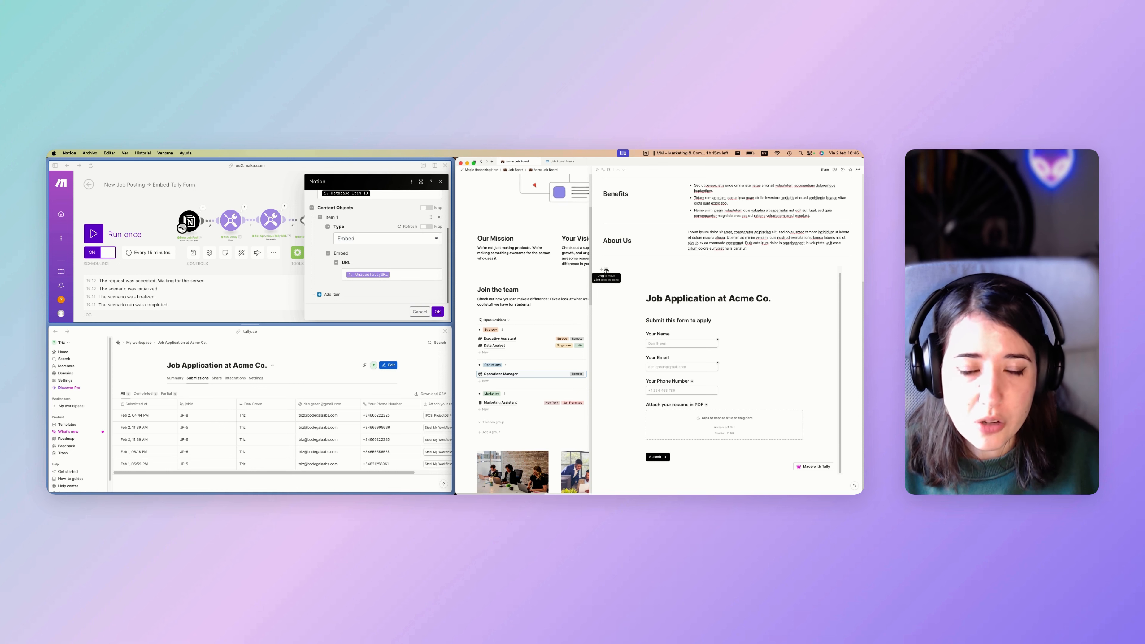
left_click(606, 270)
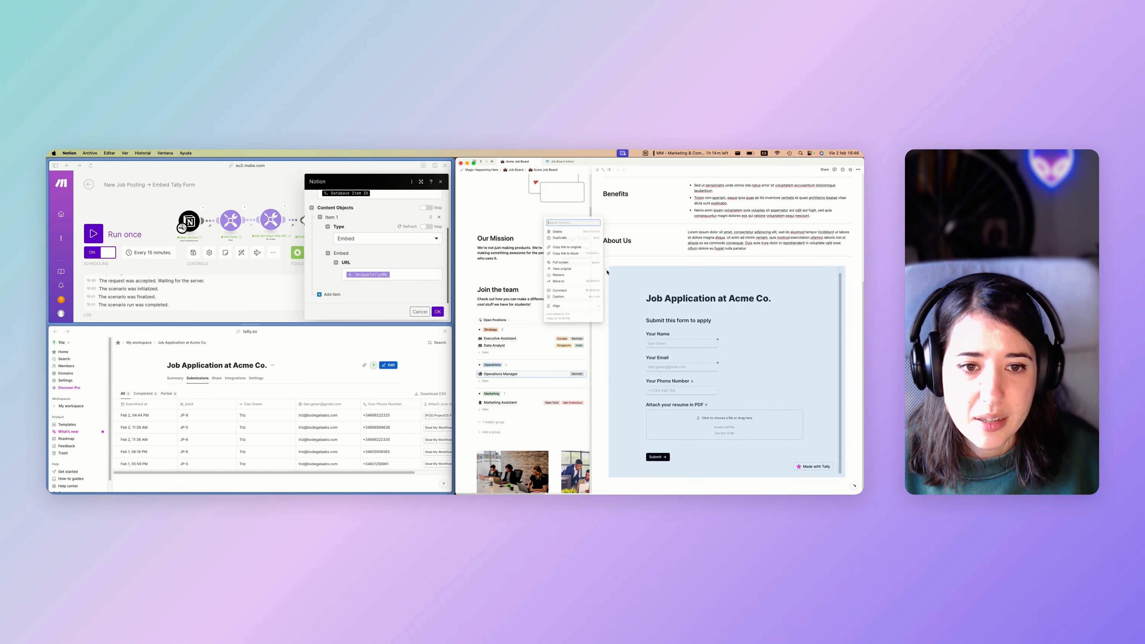
left_click(613, 312)
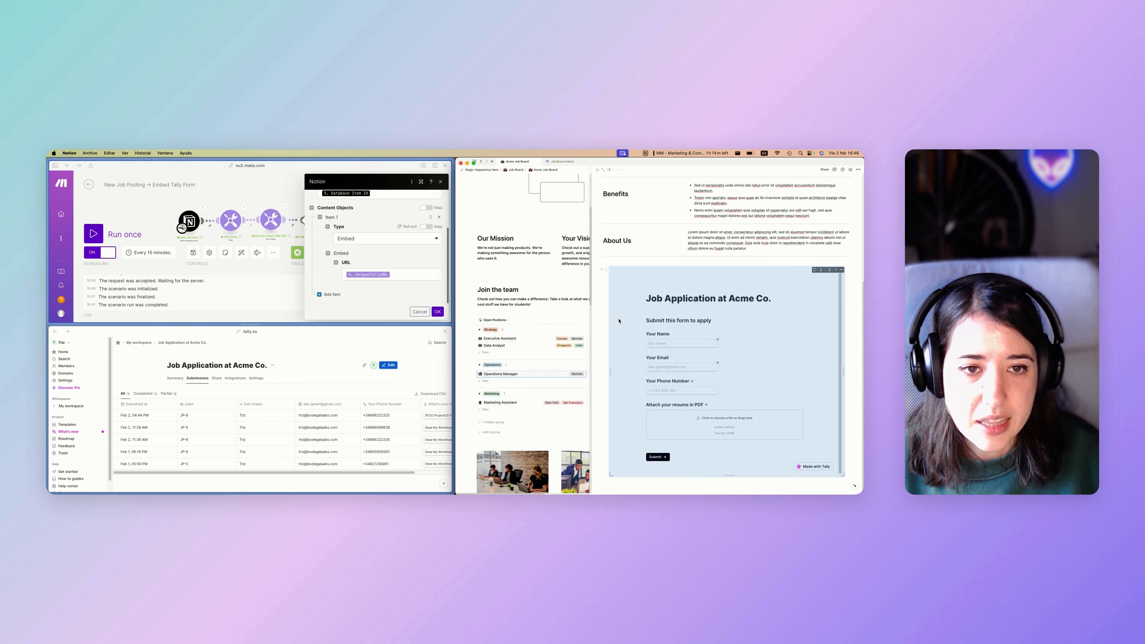
scroll(619, 319, "up", 1)
left_click(617, 262)
scroll(626, 362, "up", 3)
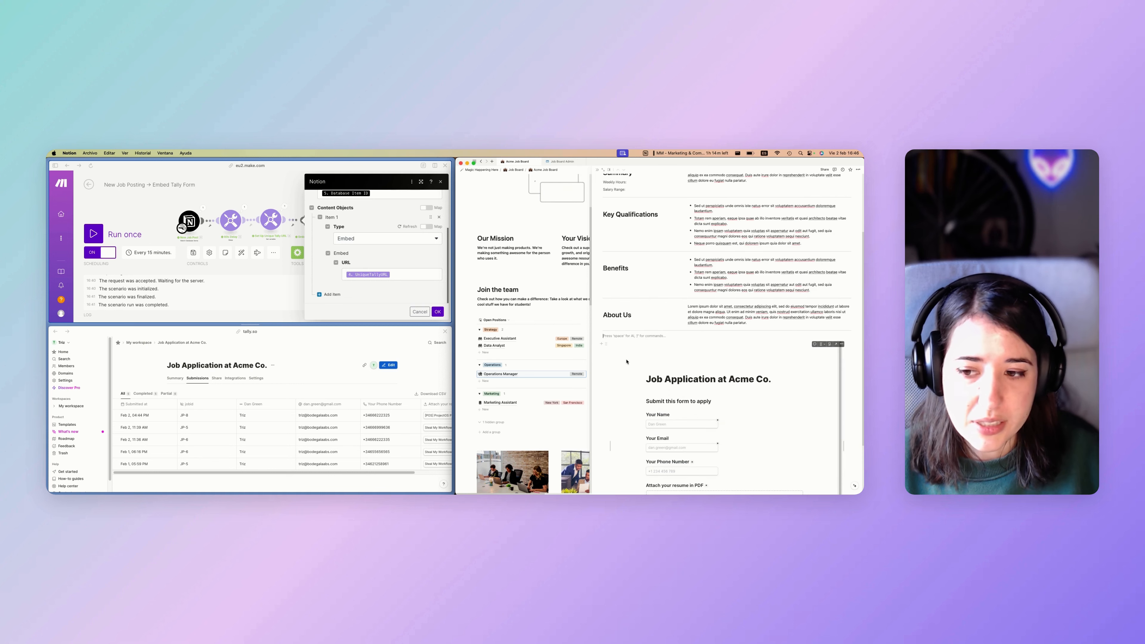